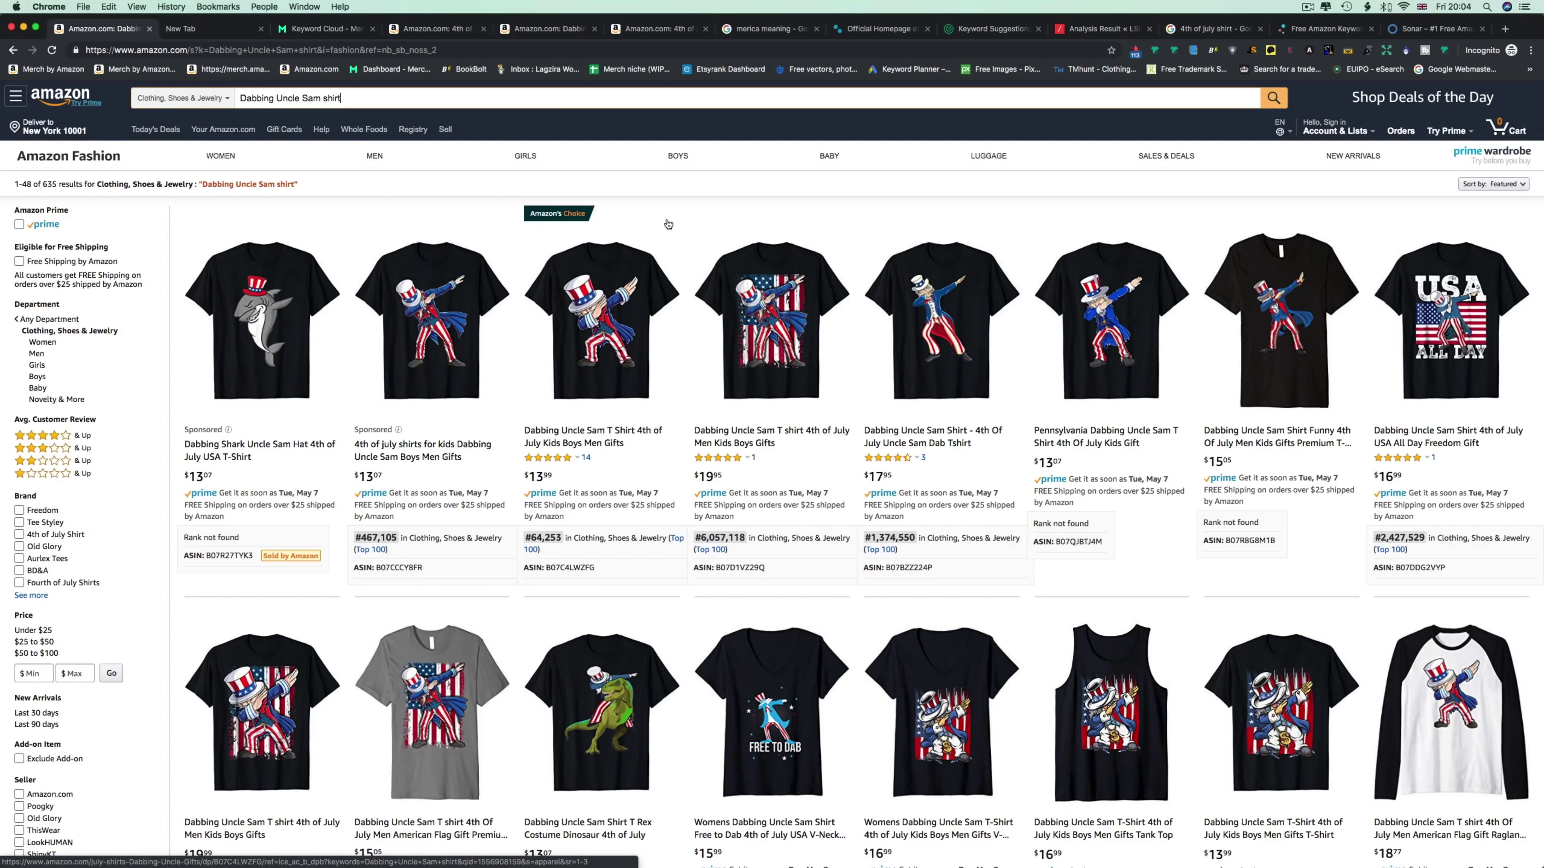
Switch to TextEdit, place the blank document beside the shirt results, and enter the keyword lines "dabbing uncle sam" and "4th of july".
mouse_move(645, 289)
mouse_move(624, 864)
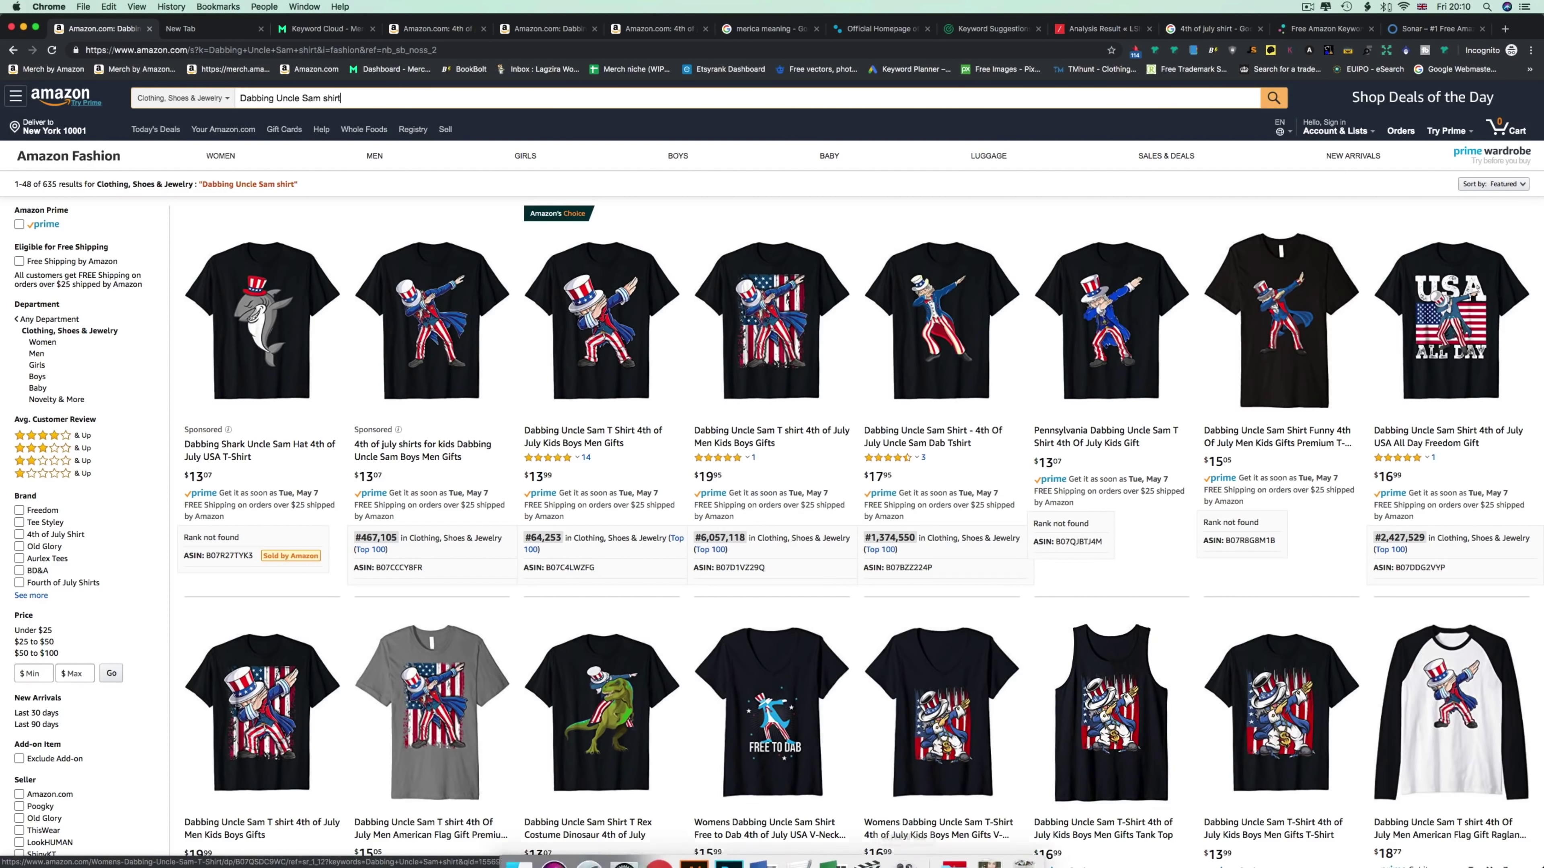
click(798, 855)
drag(1249, 258, 1091, 169)
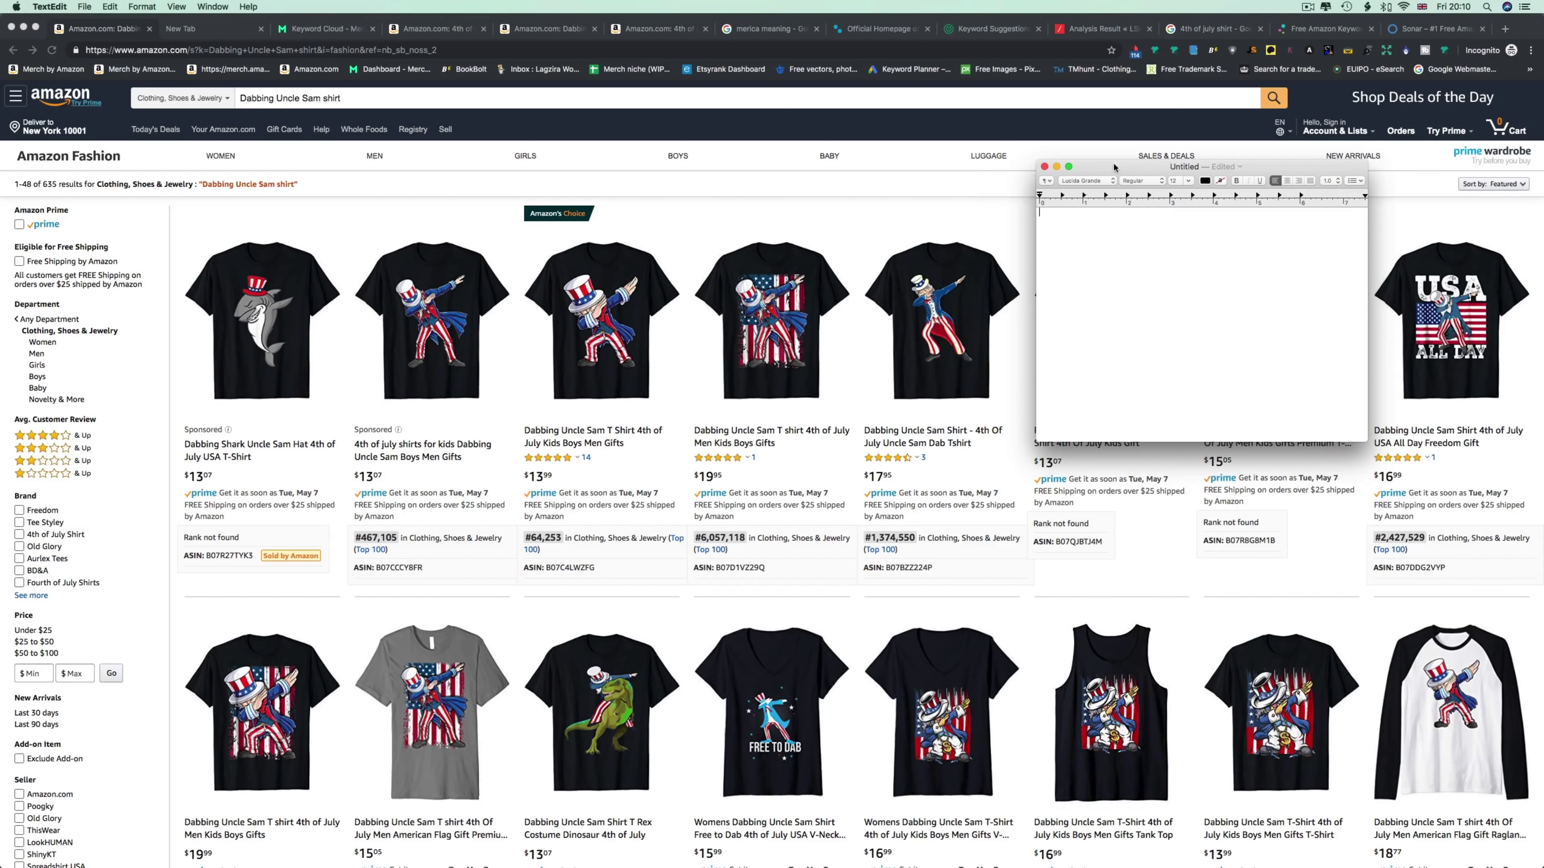
drag(1100, 169, 1102, 203)
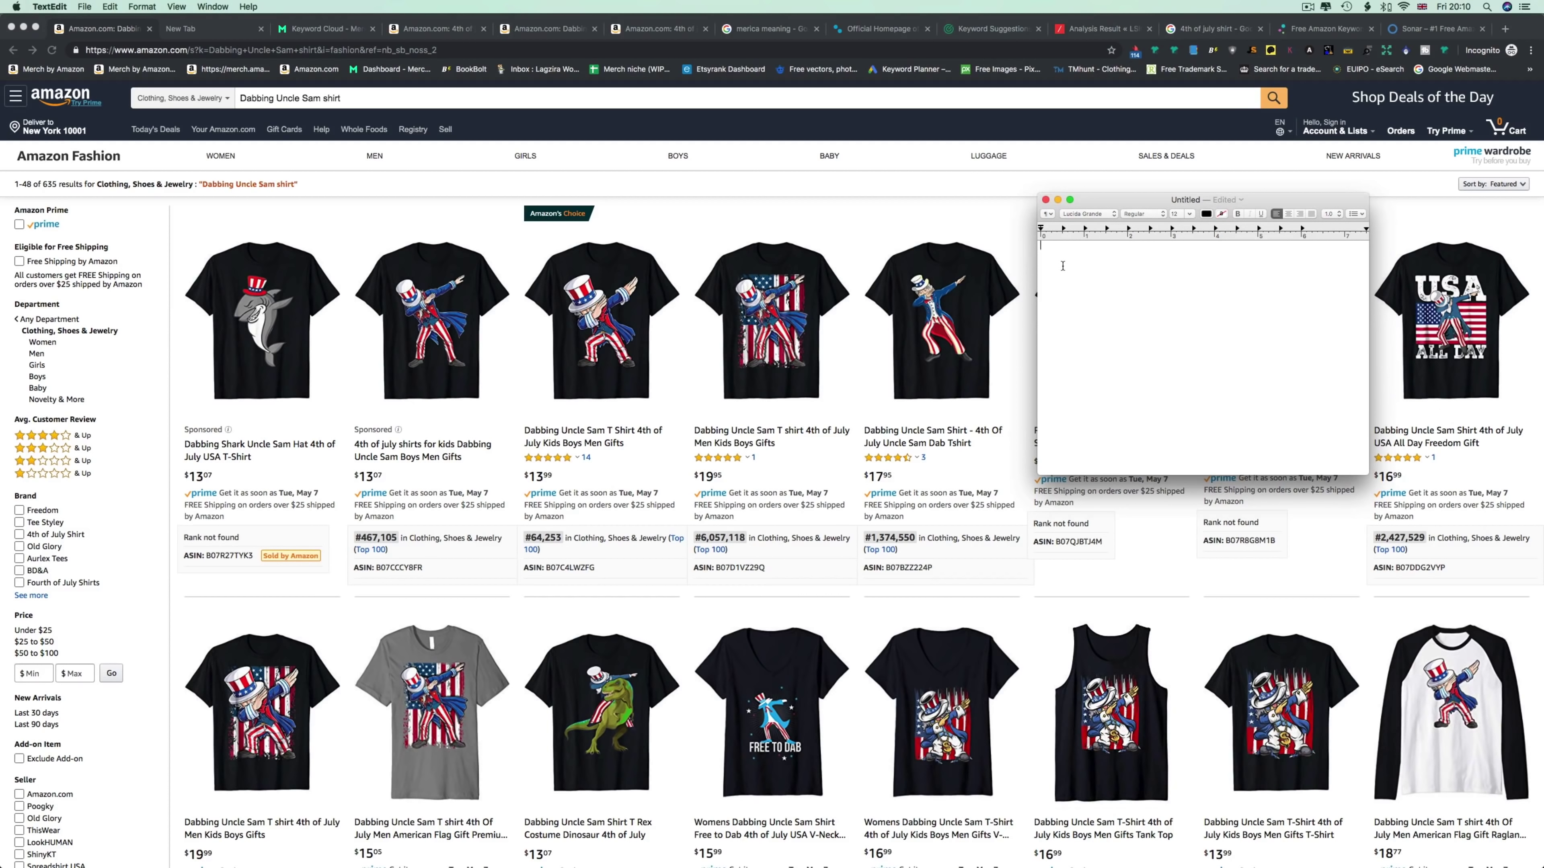
text(da)
text(bbing uncl)
text(e sam)
text(4th of)
text( july)
Add the keyword line "independance day" below "4th of july" in the notes.
key(Return)
text(independence)
right_click(1075, 265)
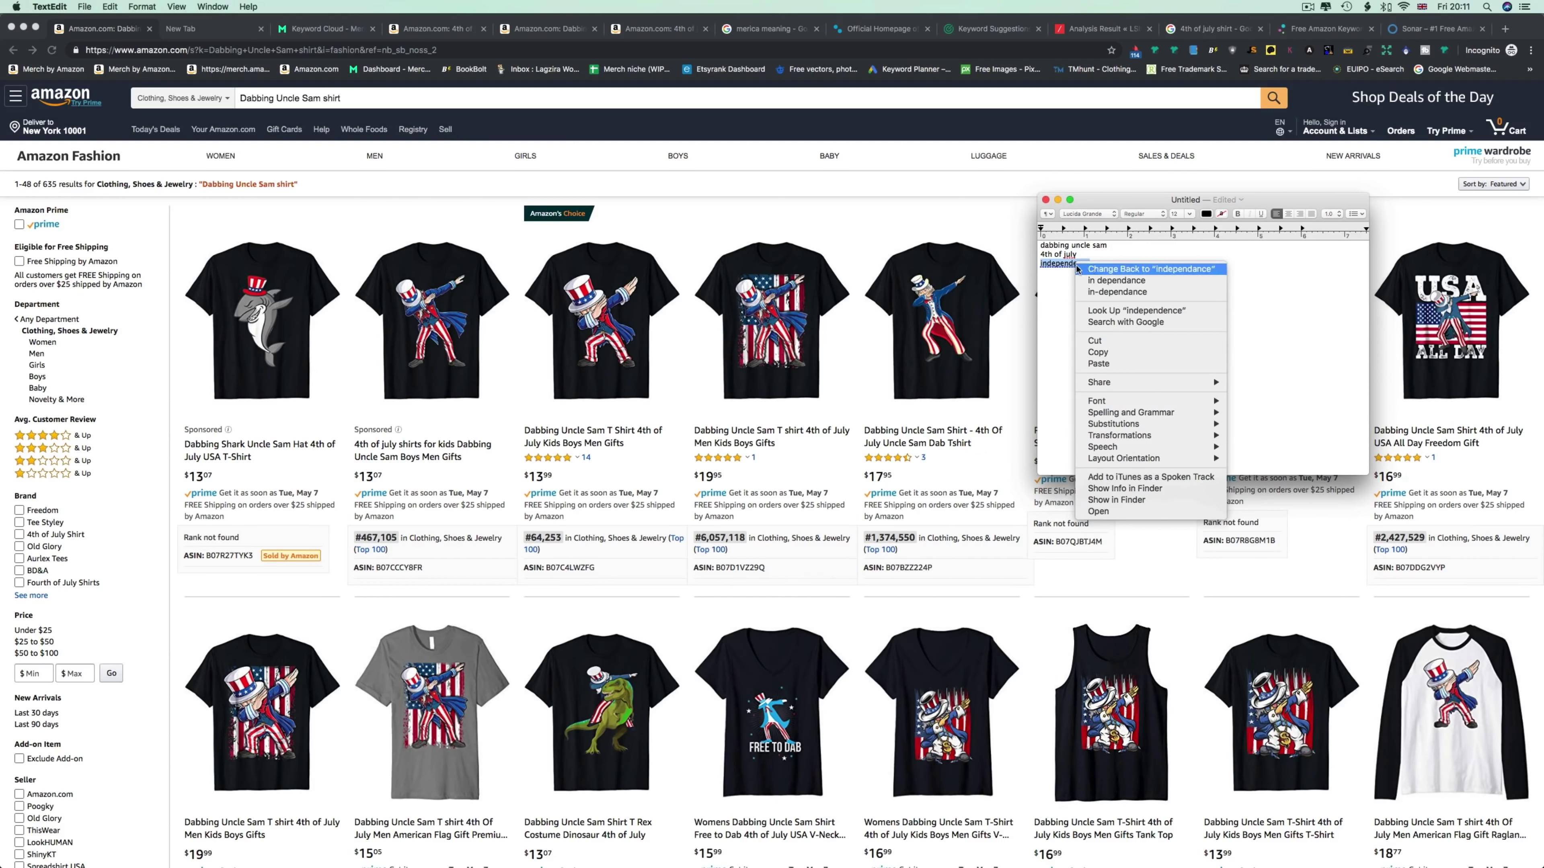
click(1066, 261)
click(1065, 256)
double_click(1064, 262)
click(1073, 276)
text(day)
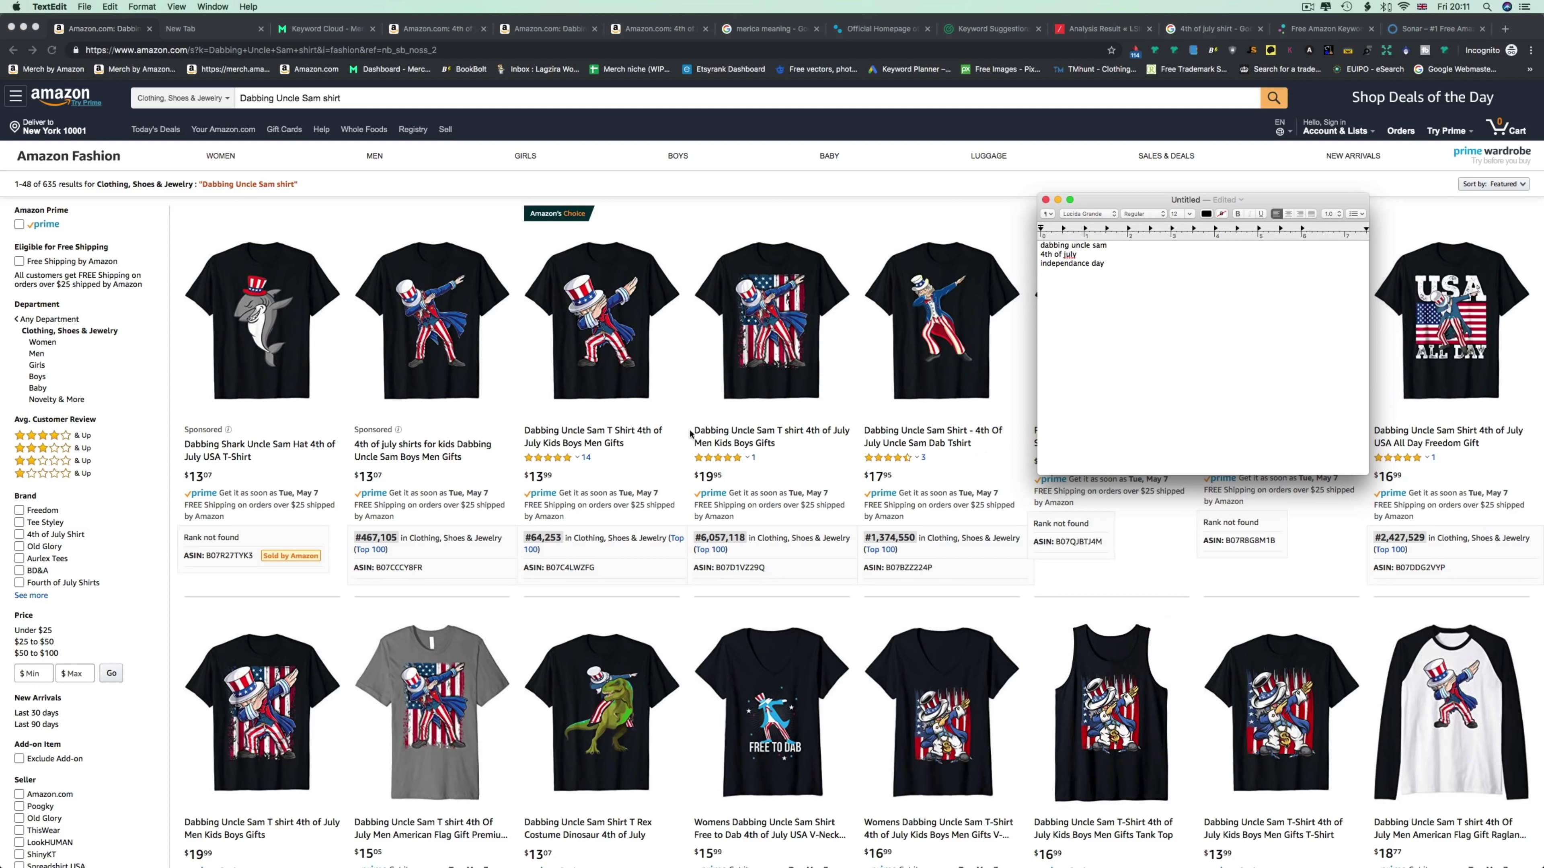
Add the keyword line "kids boys men" to the notes and reposition the notes window over the results.
key(Return)
text(kids boys men)
drag(1171, 201, 786, 83)
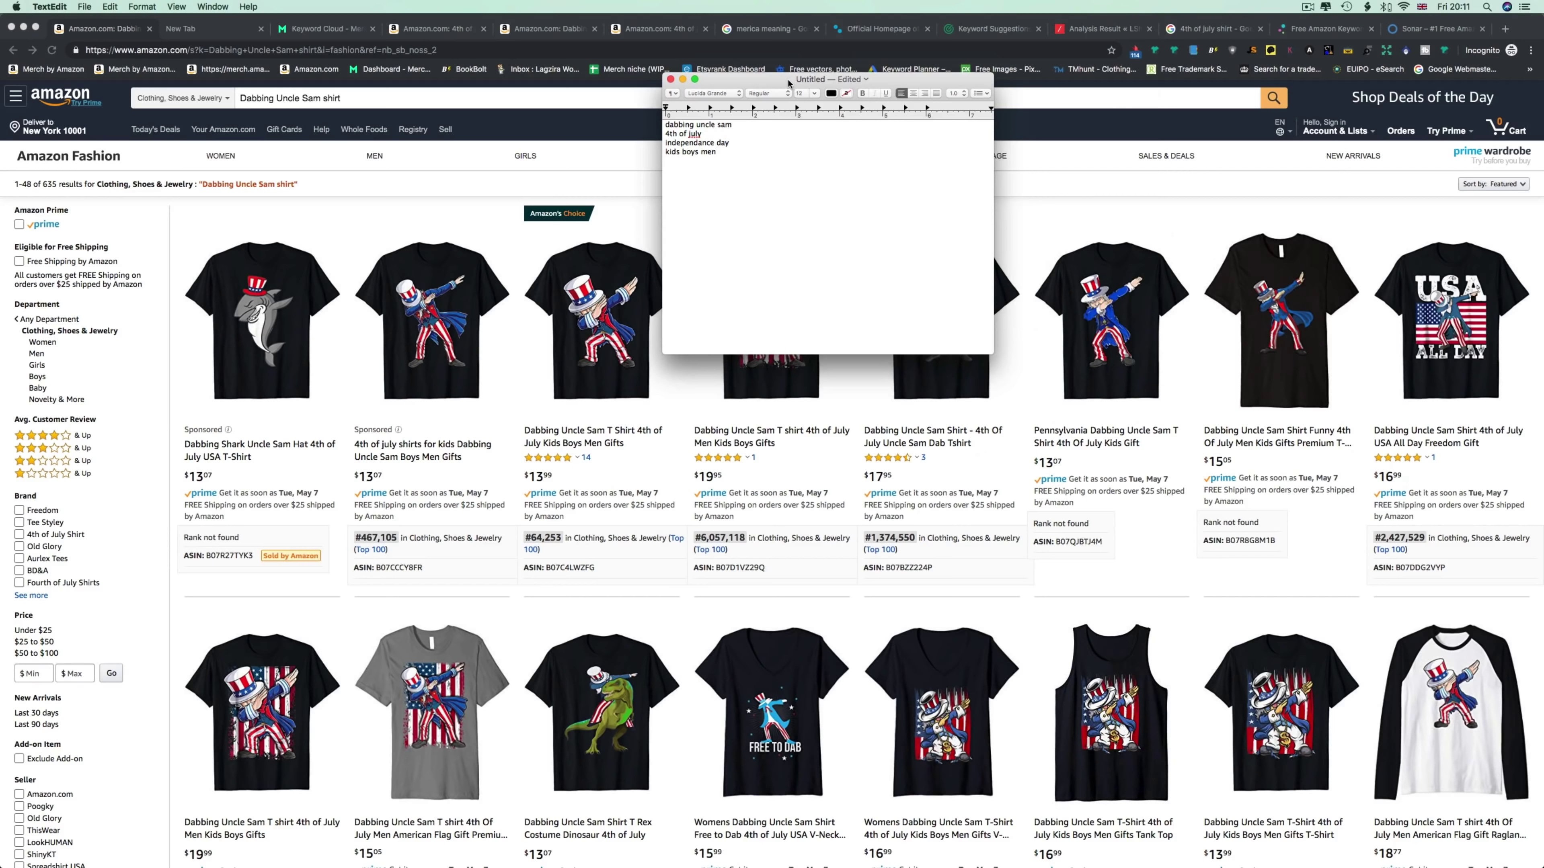
drag(789, 83, 756, 85)
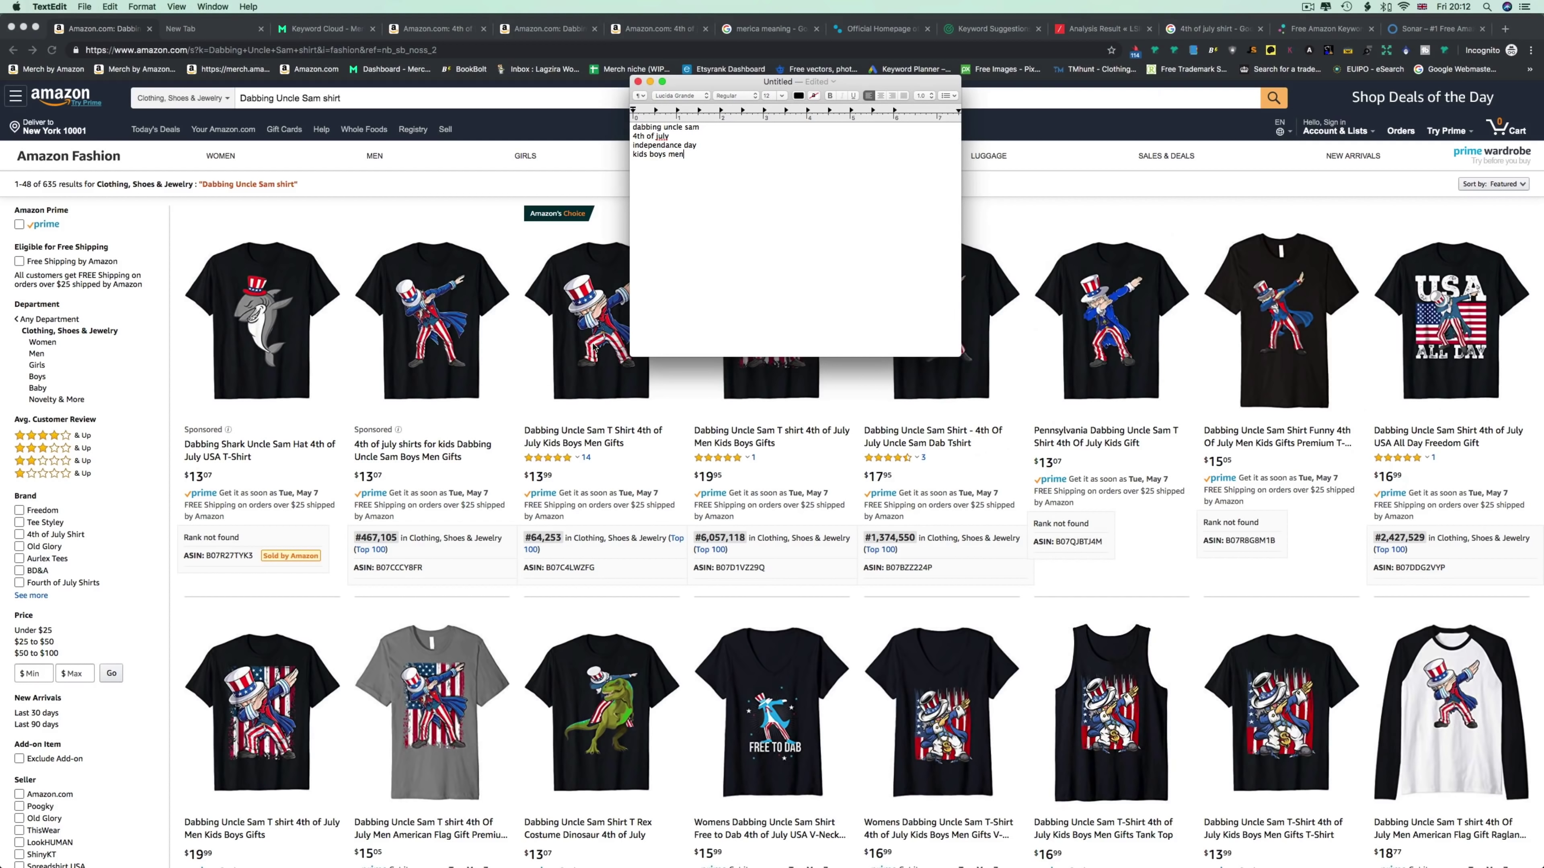
Switch to Chrome, open the Amazon's Choice Dabbing Uncle Sam shirt listing in a new tab, and examine its description.
click(602, 331)
right_click(601, 328)
click(653, 334)
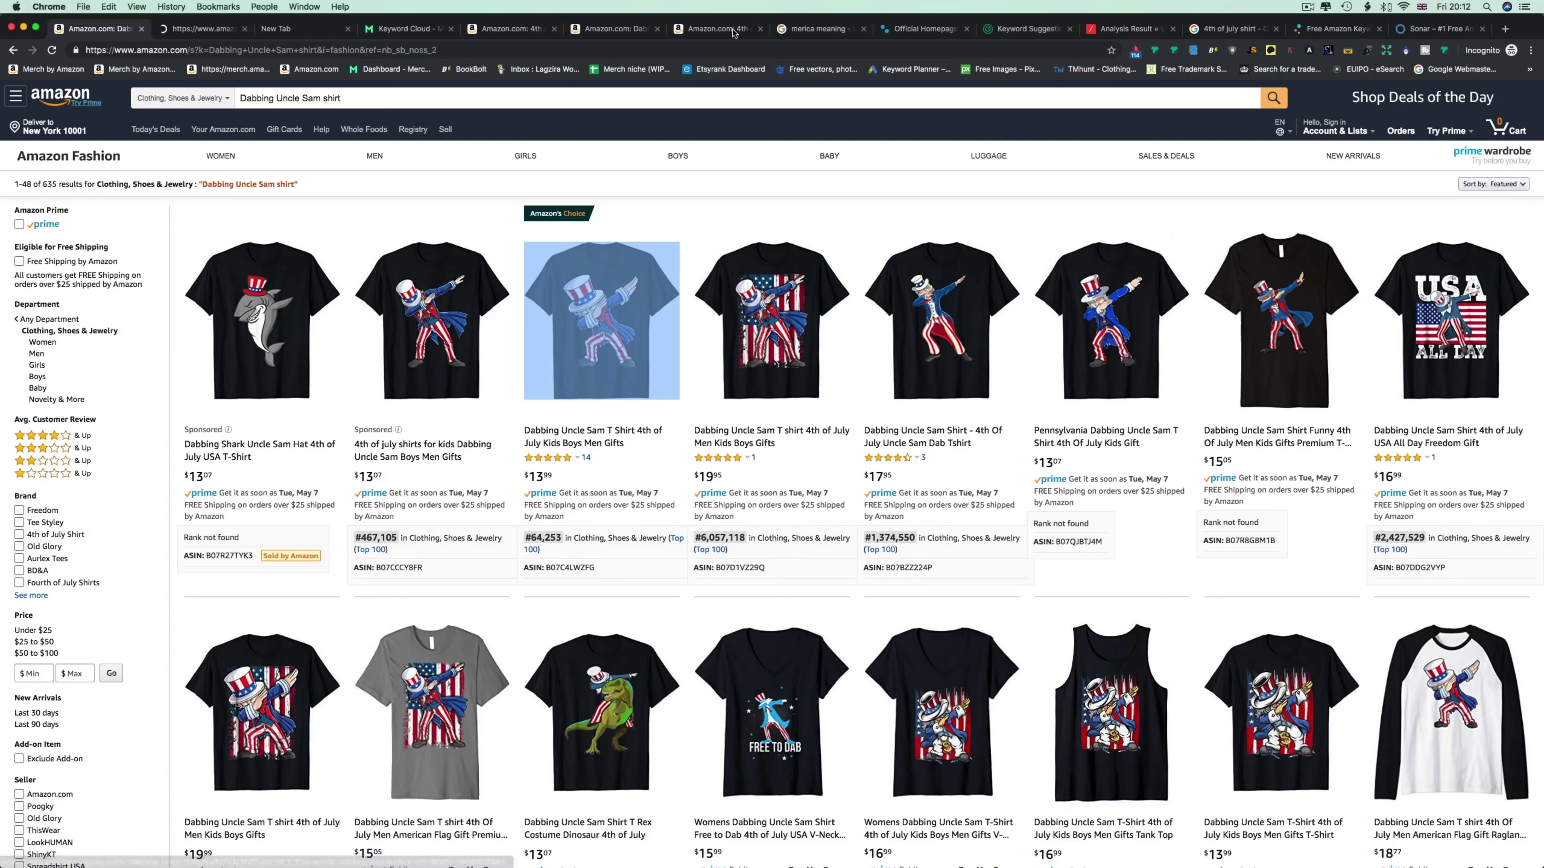
key(ctrl+Tab)
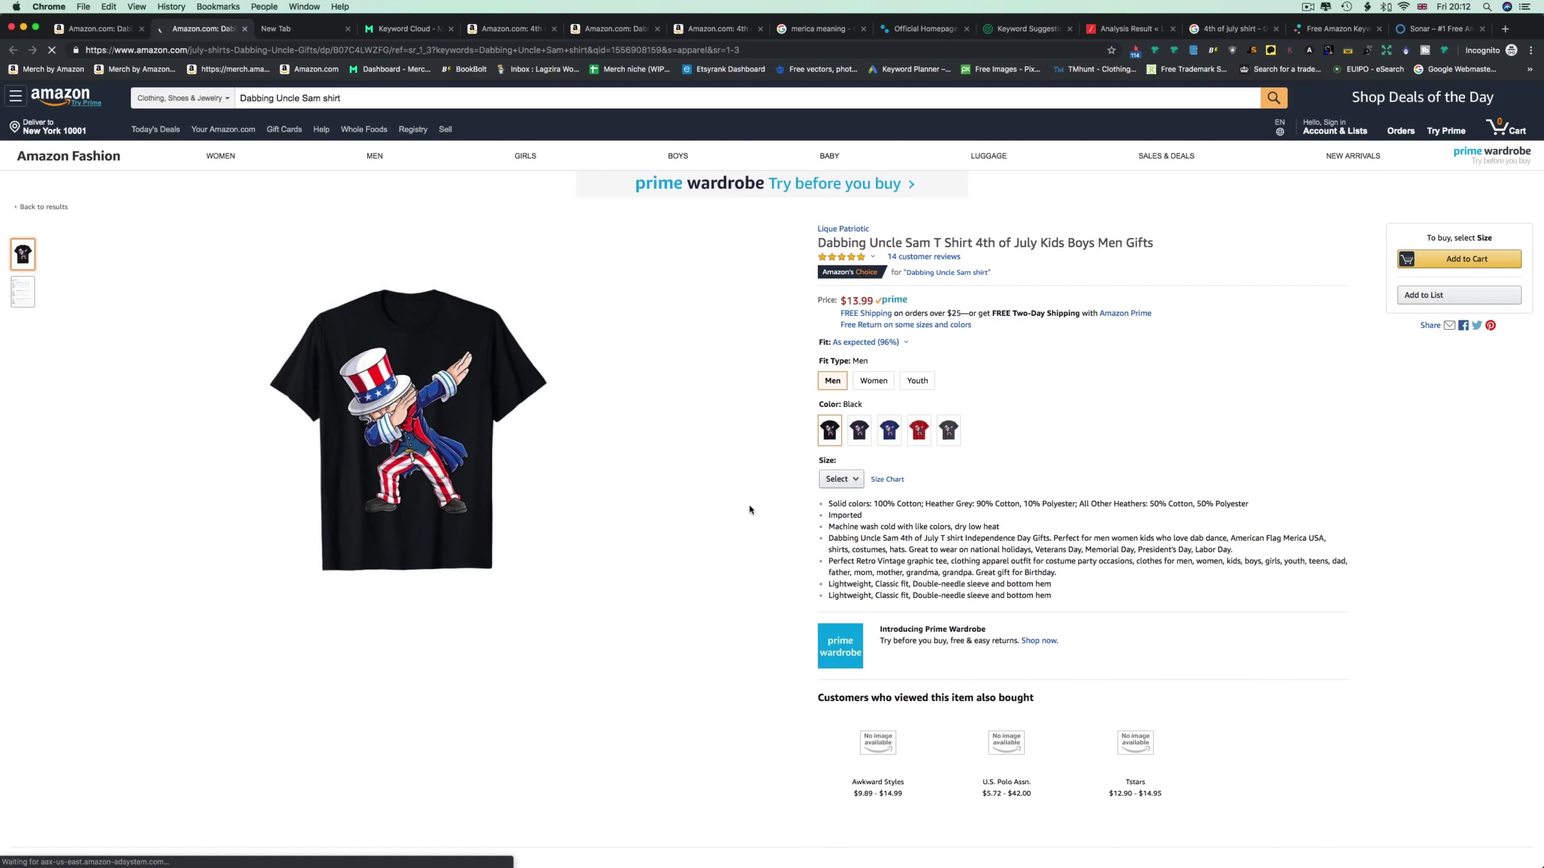
scroll(841, 656, down, 2)
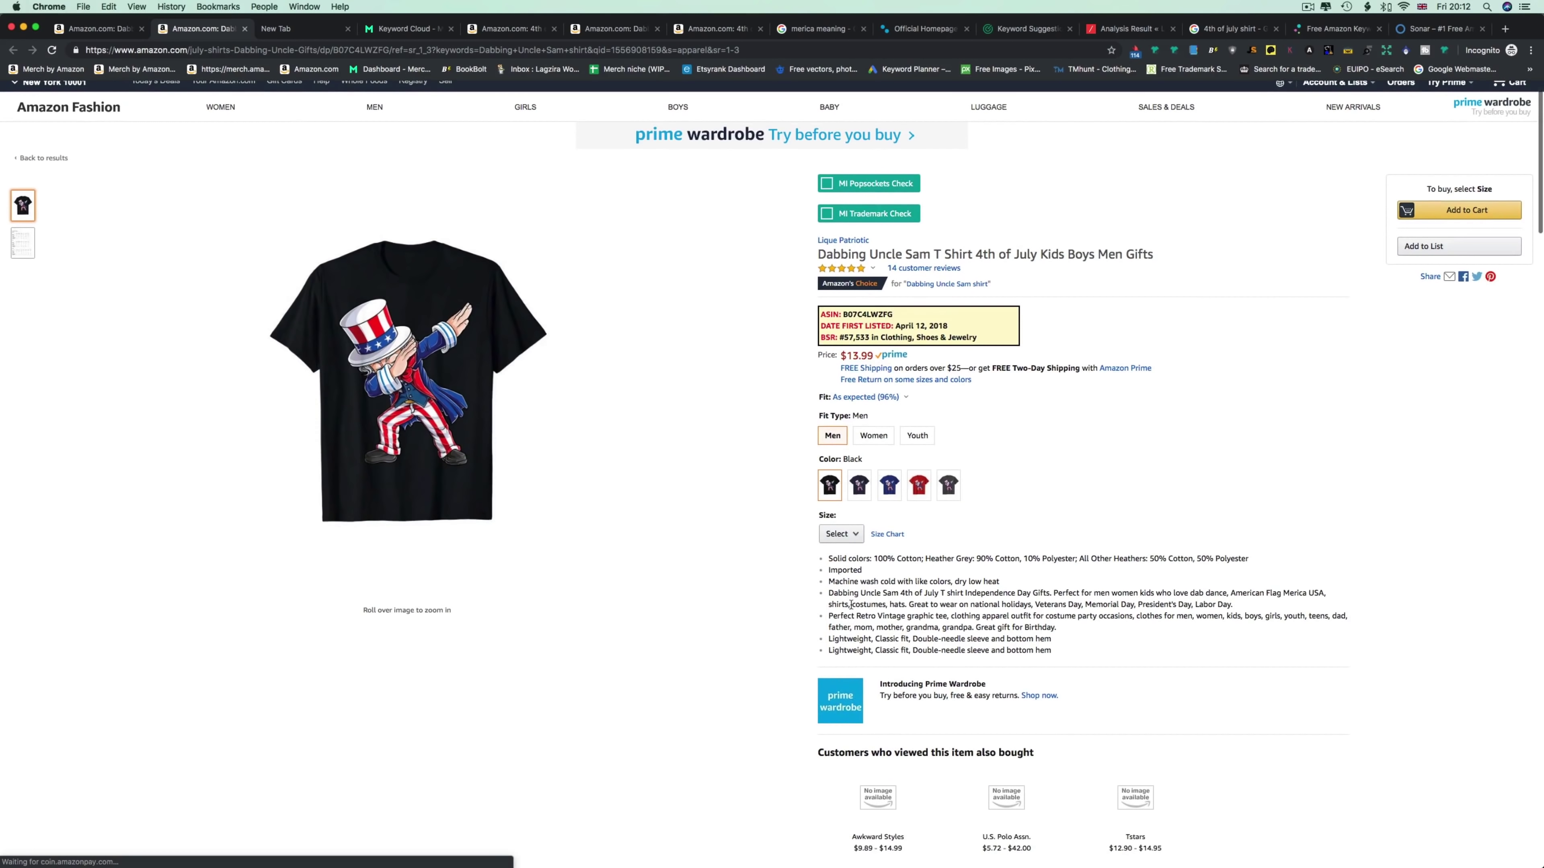
drag(842, 593, 1030, 593)
click(1033, 593)
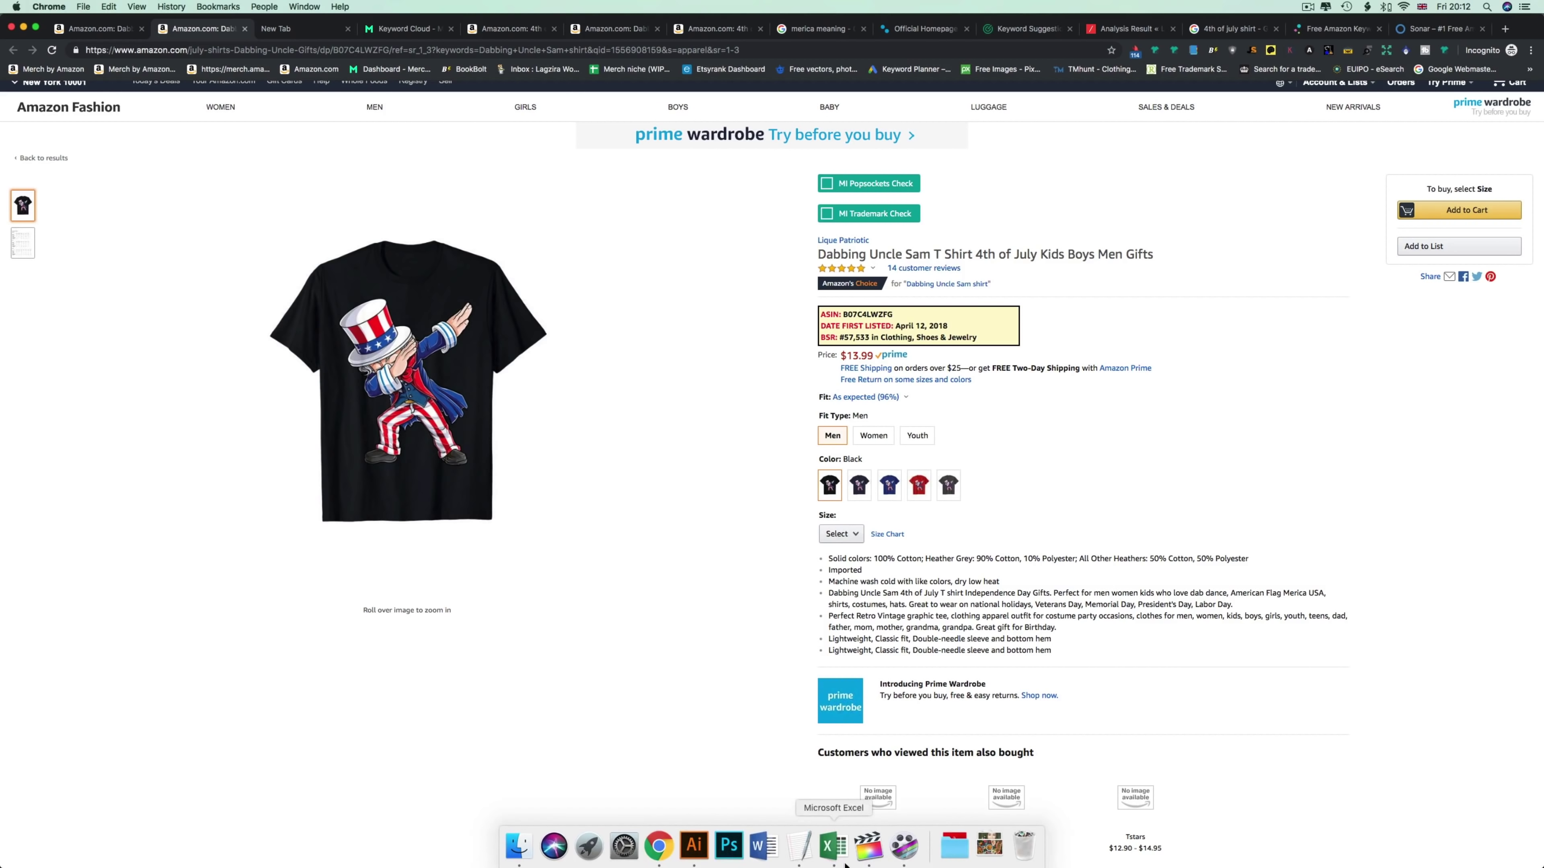
Switch to TextEdit, add the keyword line "gift", and move the notes window clear of the listing's description.
click(799, 851)
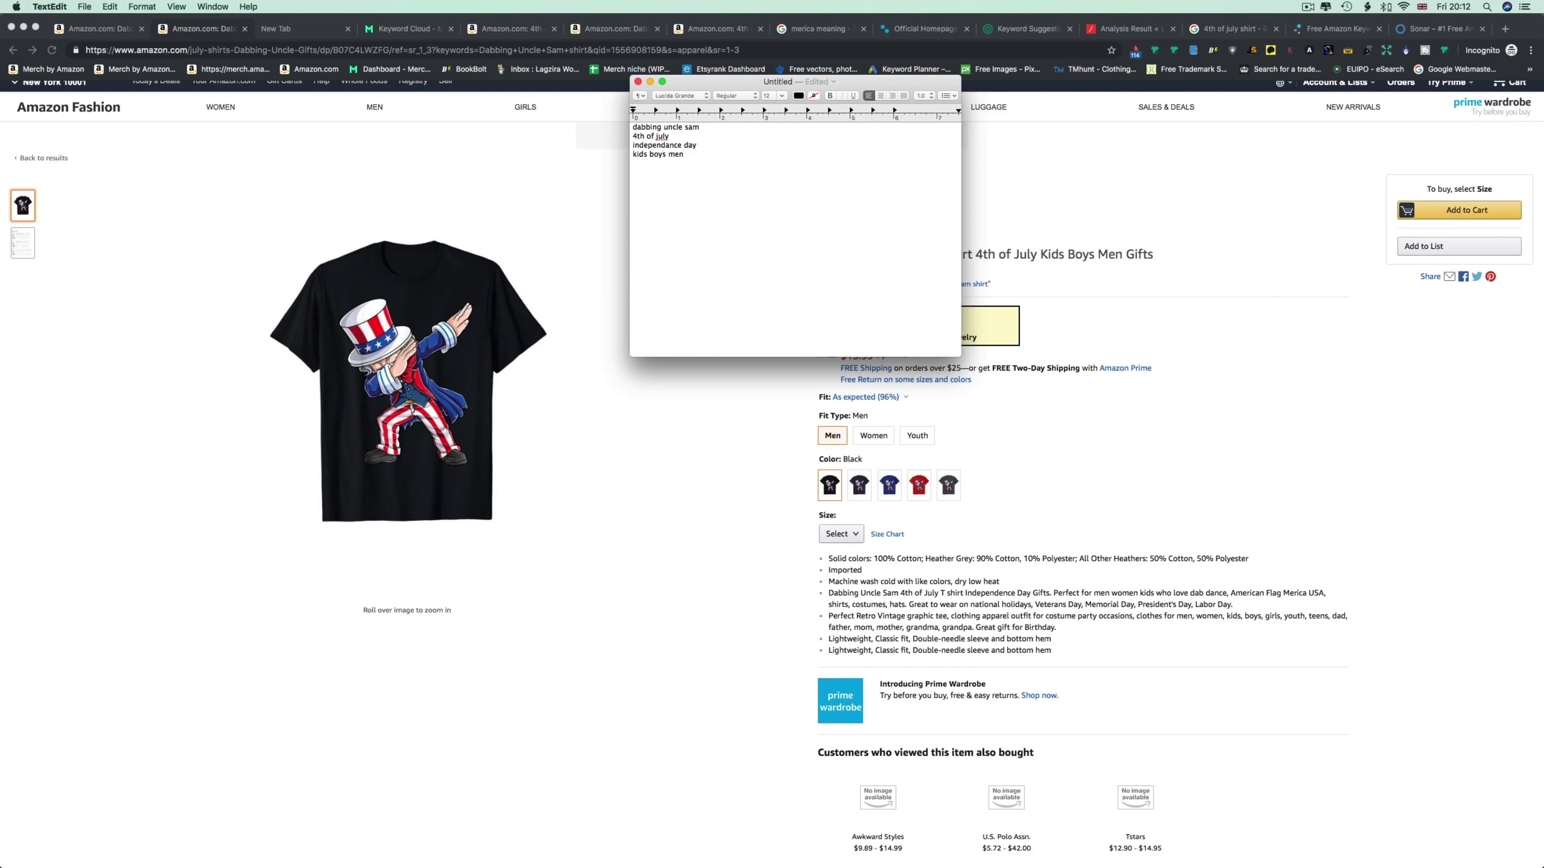
text(ft)
click(1001, 470)
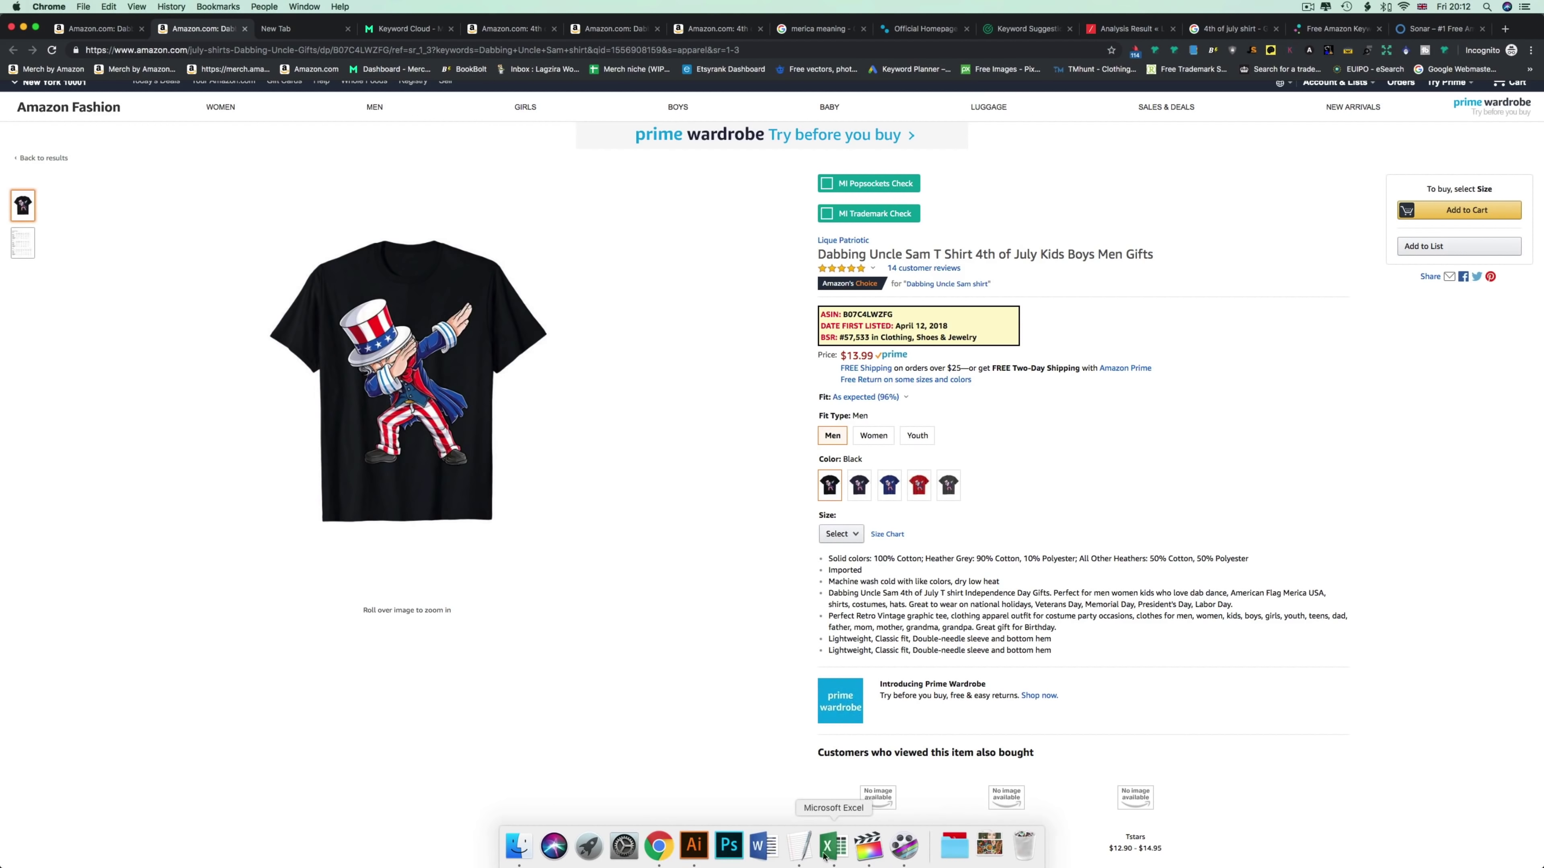
click(800, 852)
drag(741, 81, 1286, 200)
key(Return)
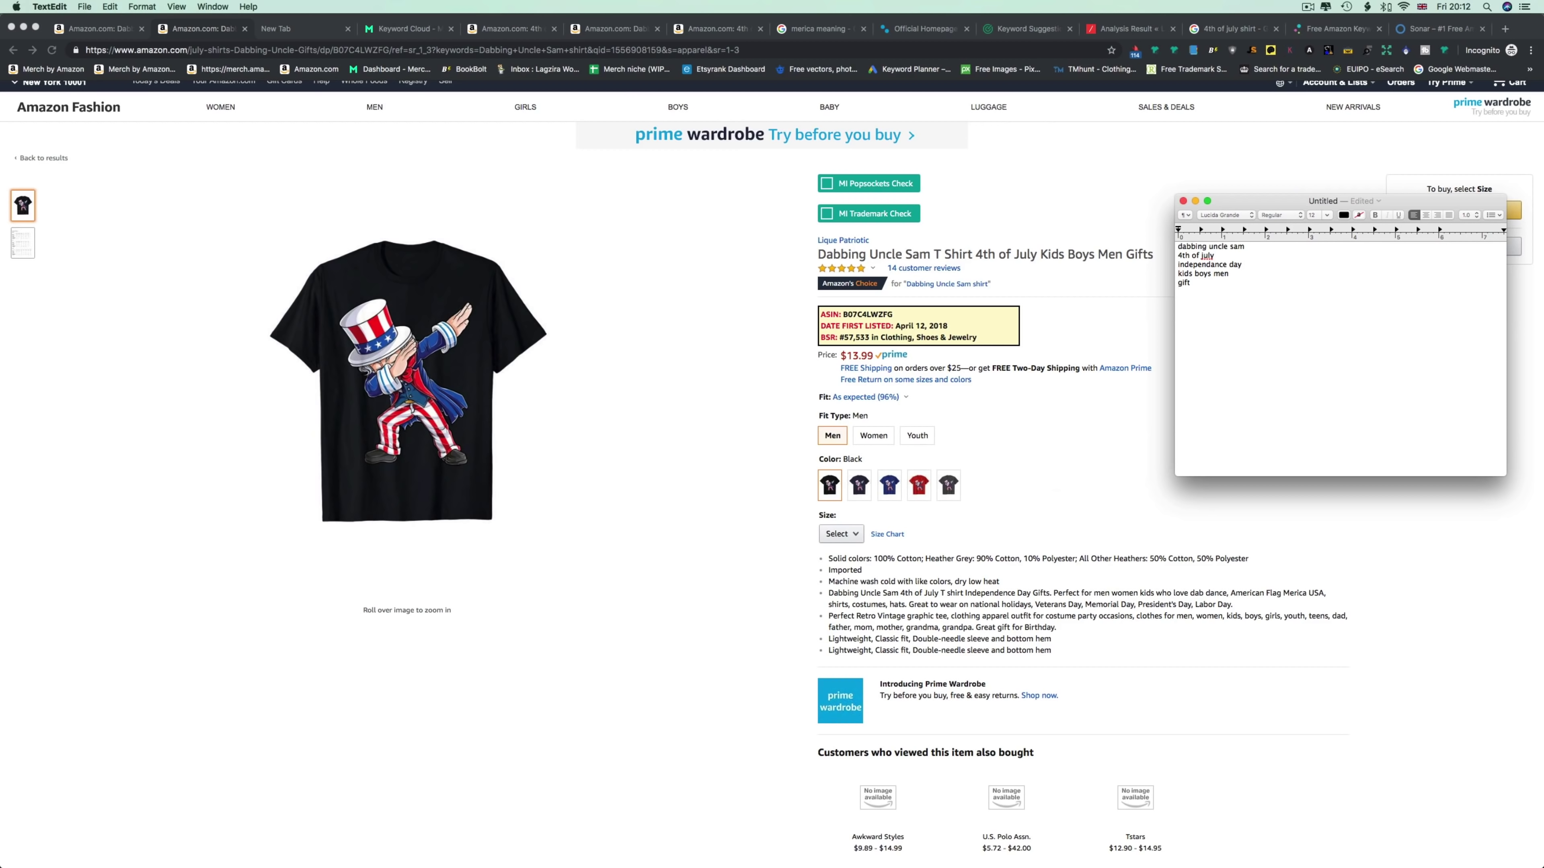
Add the keyword lines "dab dance", "american flag", "USA" and "merica" to the notes.
text(ce )
text(american flag )
text(USA)
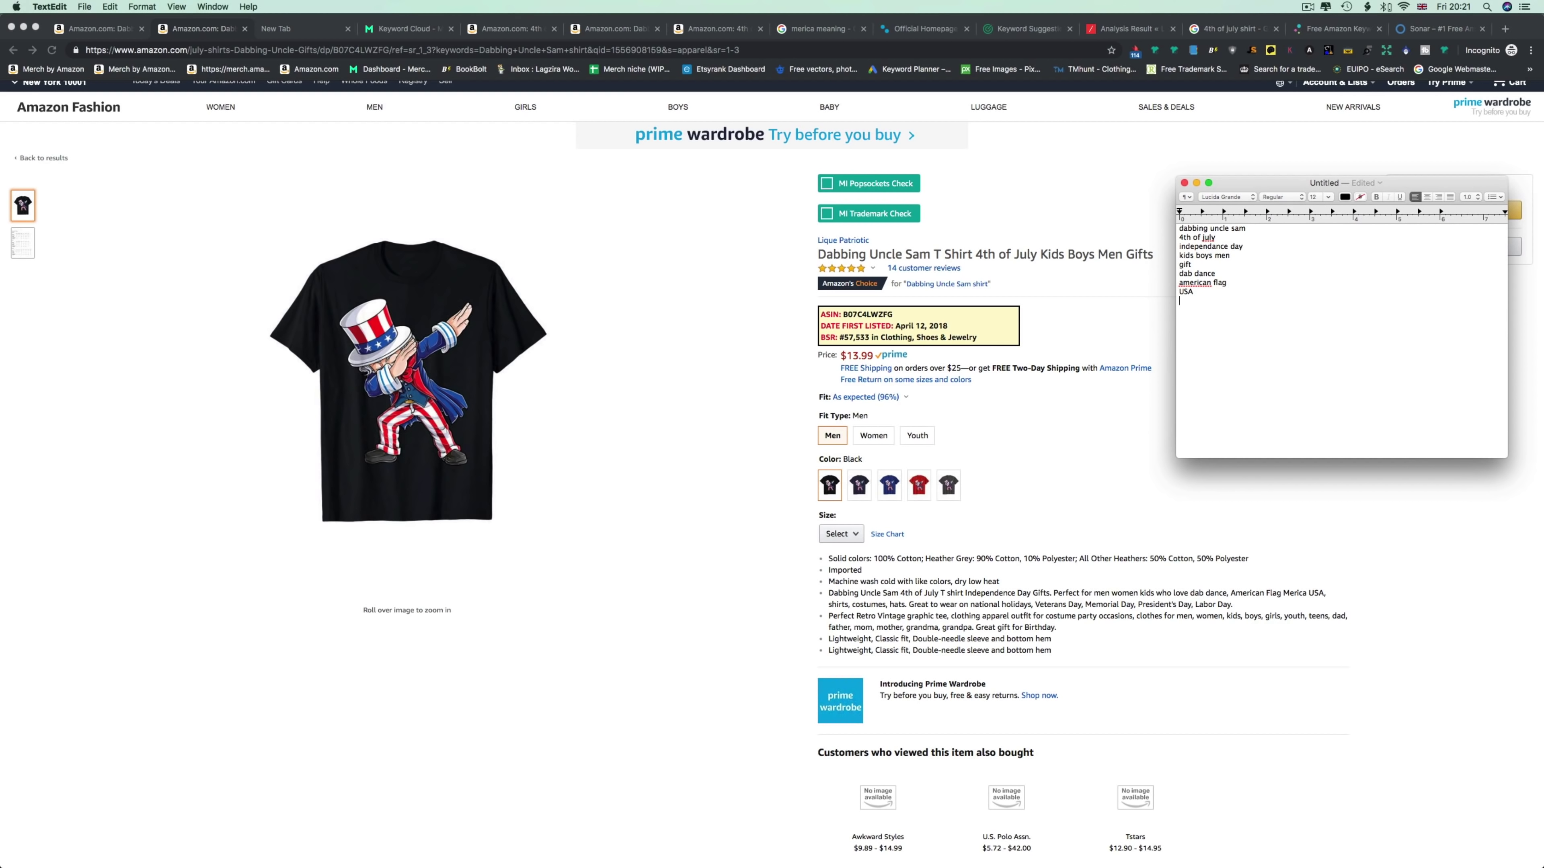
text(merica)
key(Return)
Recheck the listing's description in Chrome and add the keyword line "national holidays" to the TextEdit notes.
click(1017, 610)
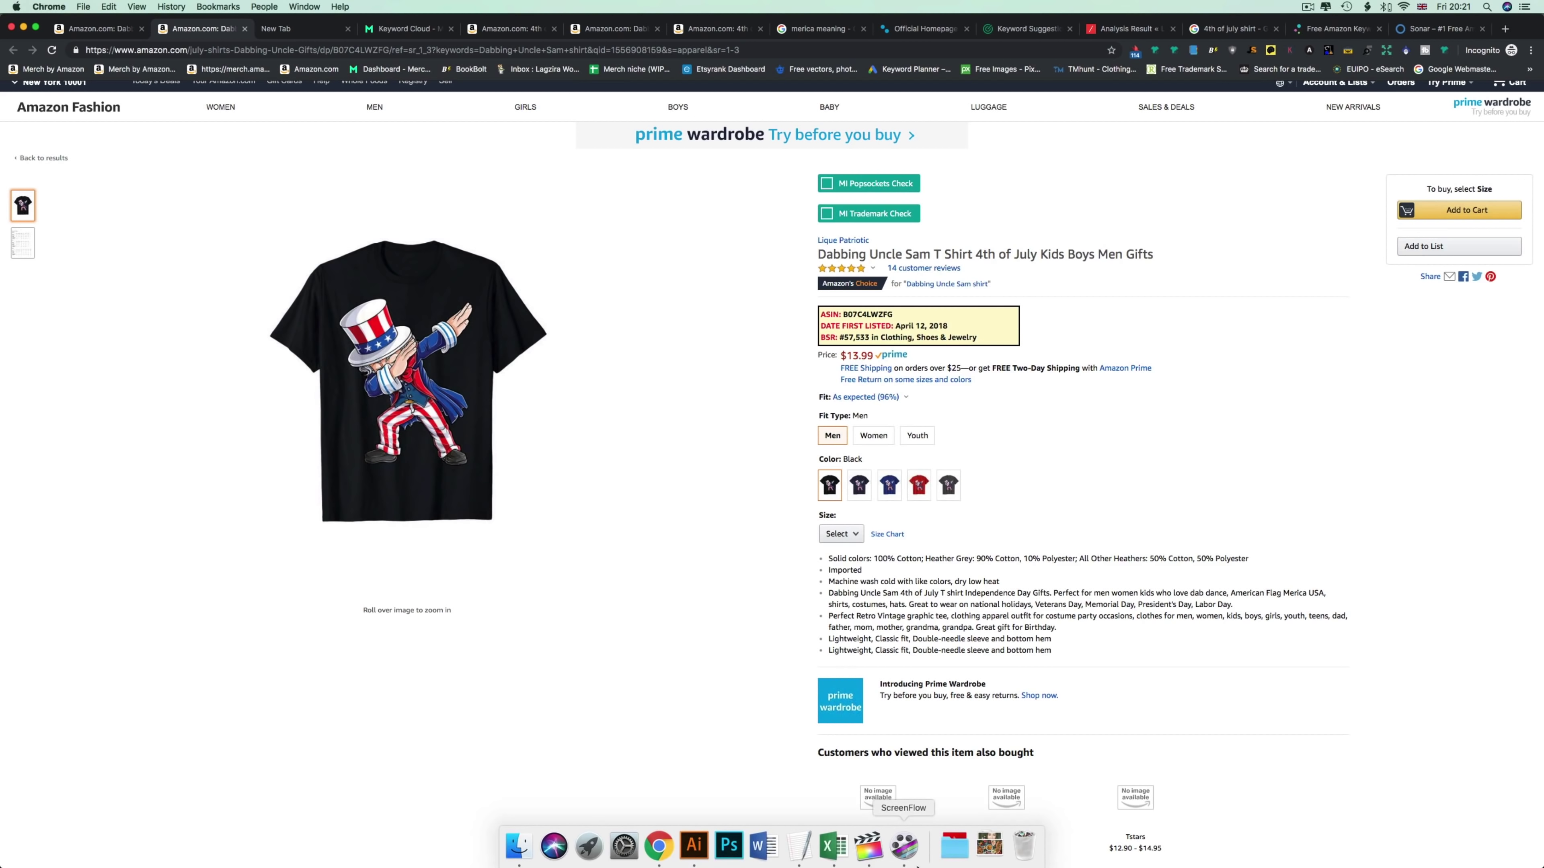
click(799, 847)
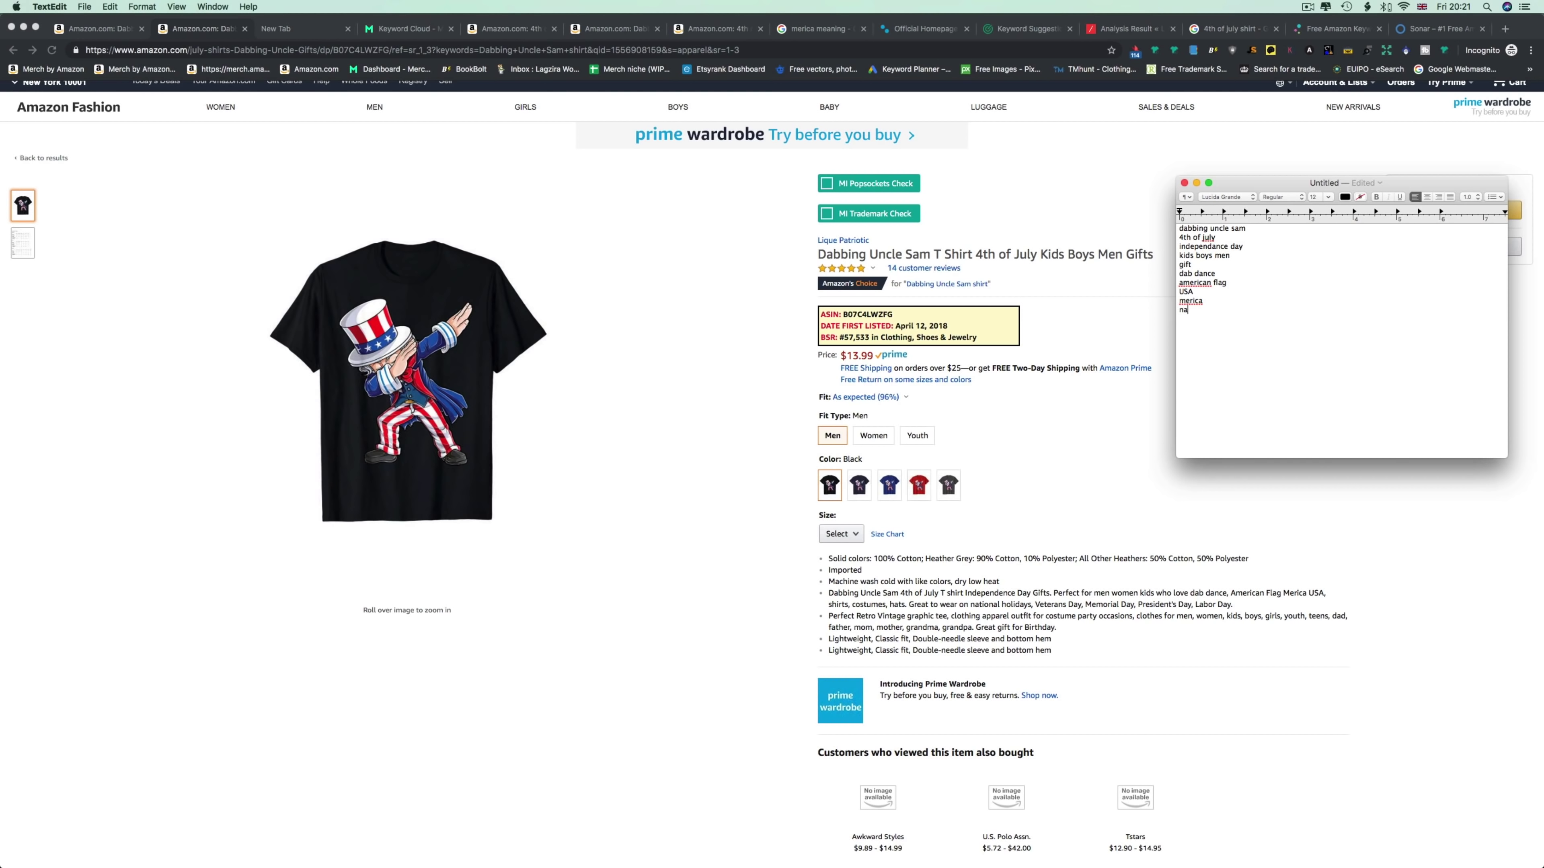
text(ional holidays)
click(1222, 311)
click(1182, 255)
Return to the shirt search results in Chrome and add the keyword line "freedom" to the TextEdit notes.
click(113, 31)
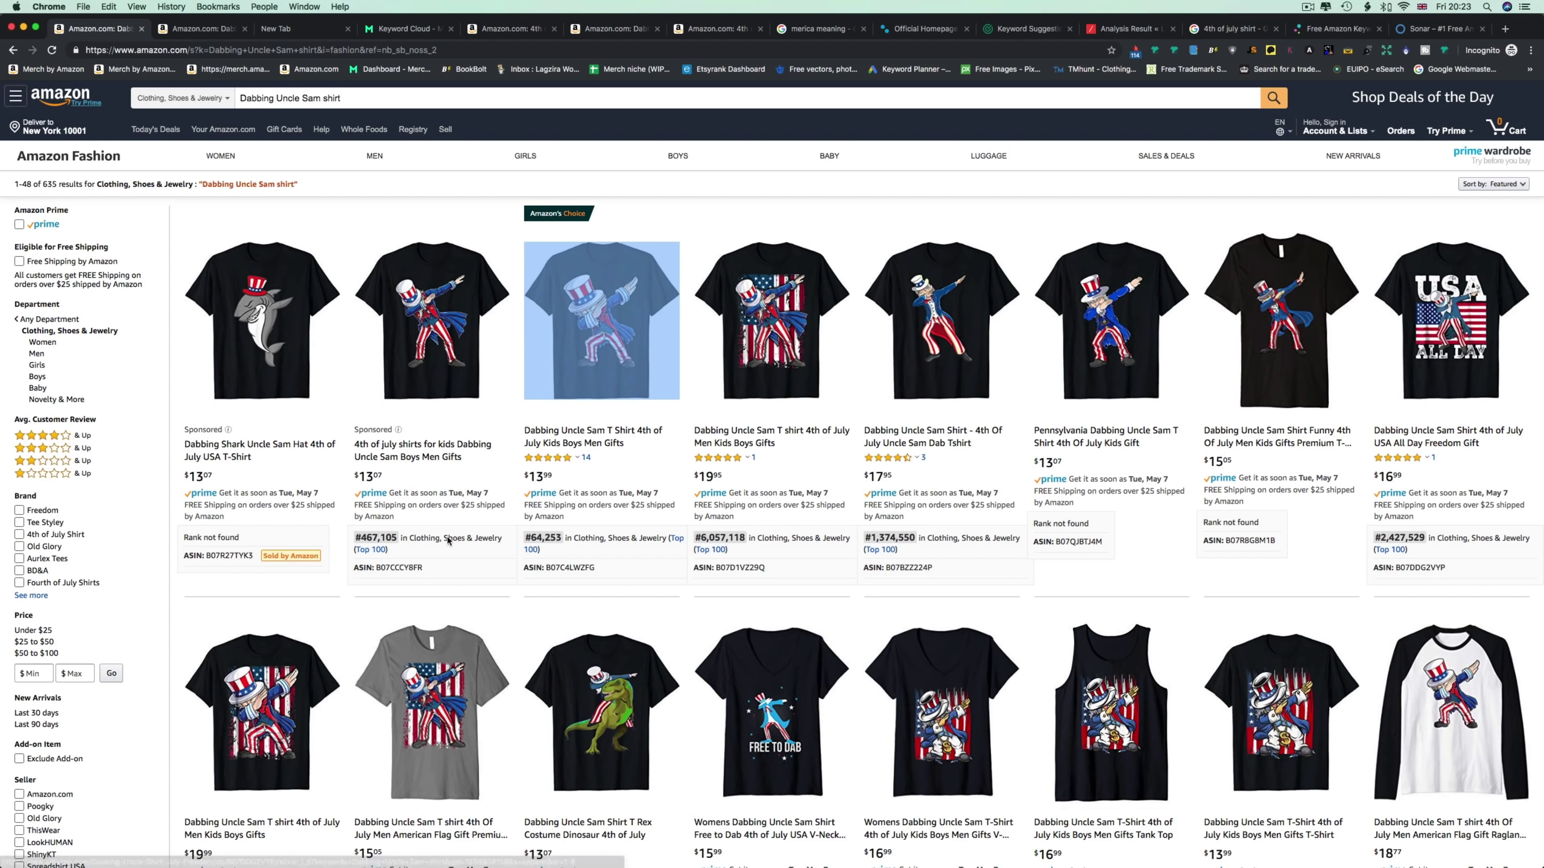
mouse_move(589, 861)
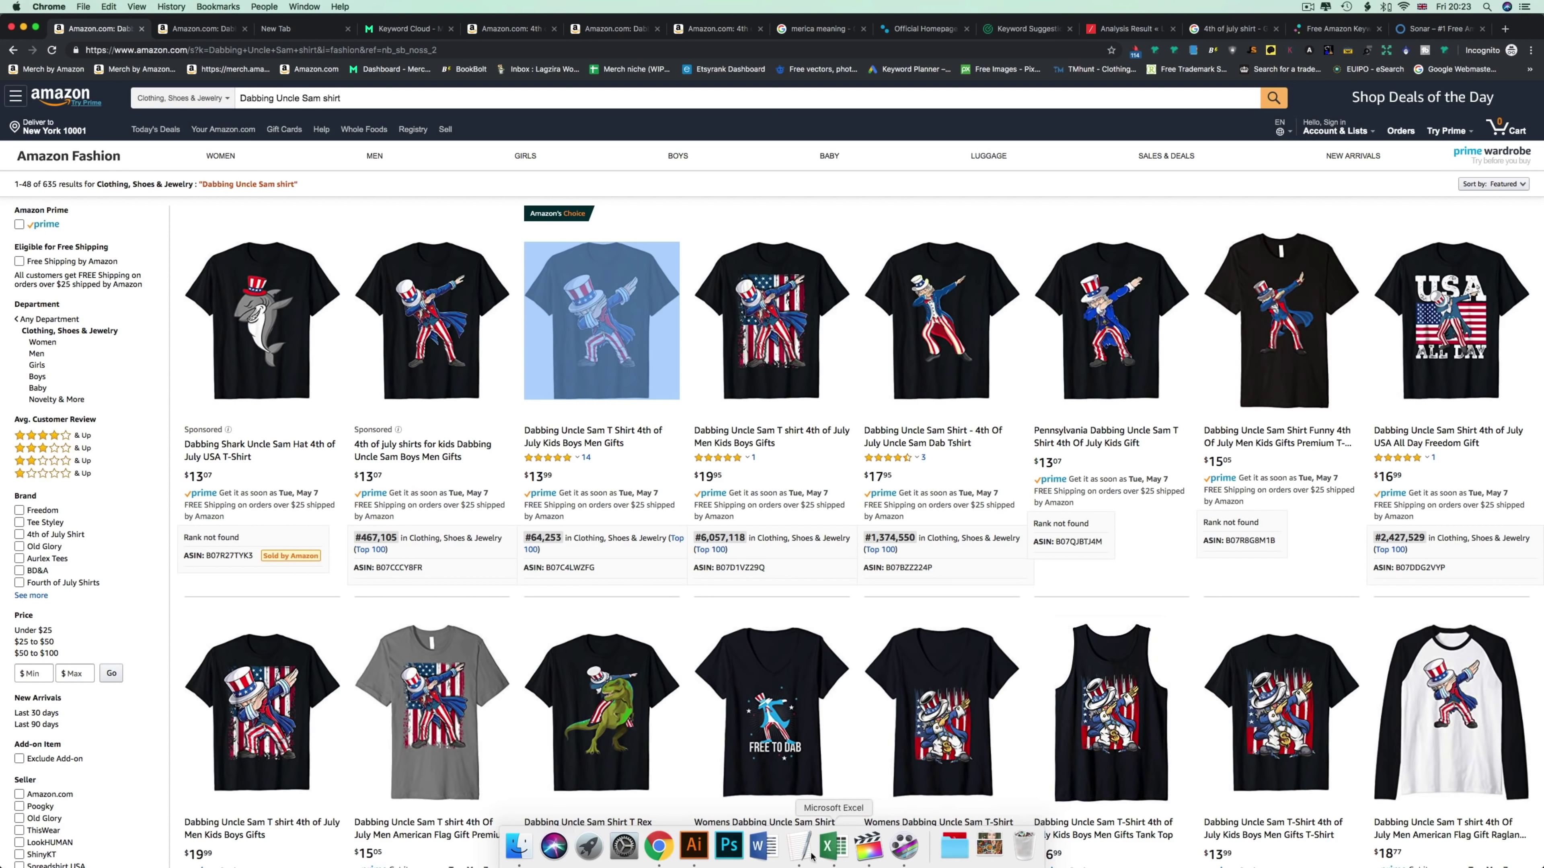
click(798, 854)
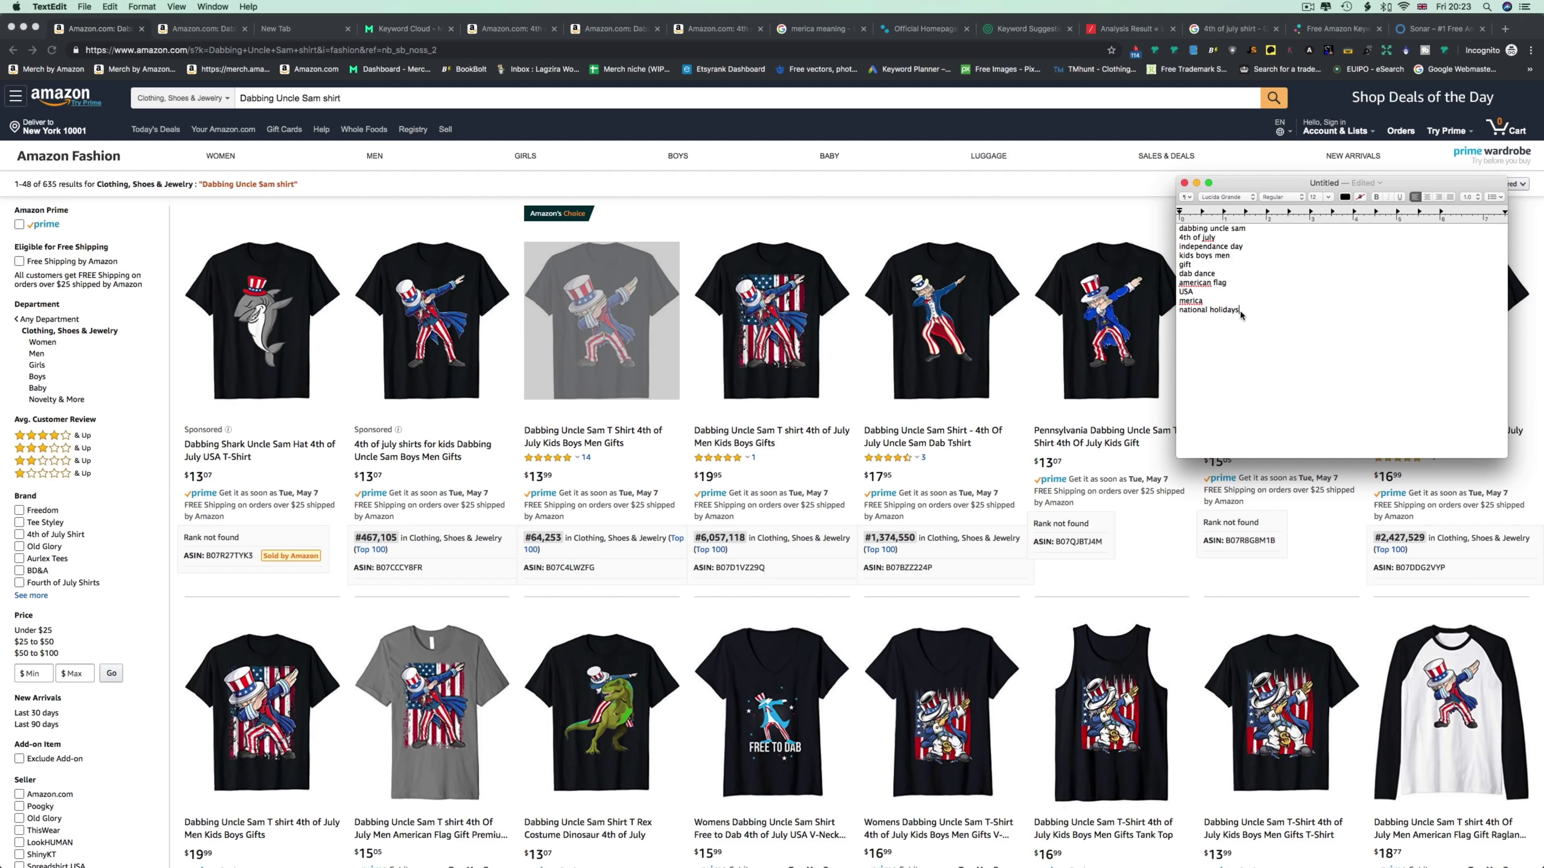
key(Return)
text(freedom)
scroll(389, 572, down, 5)
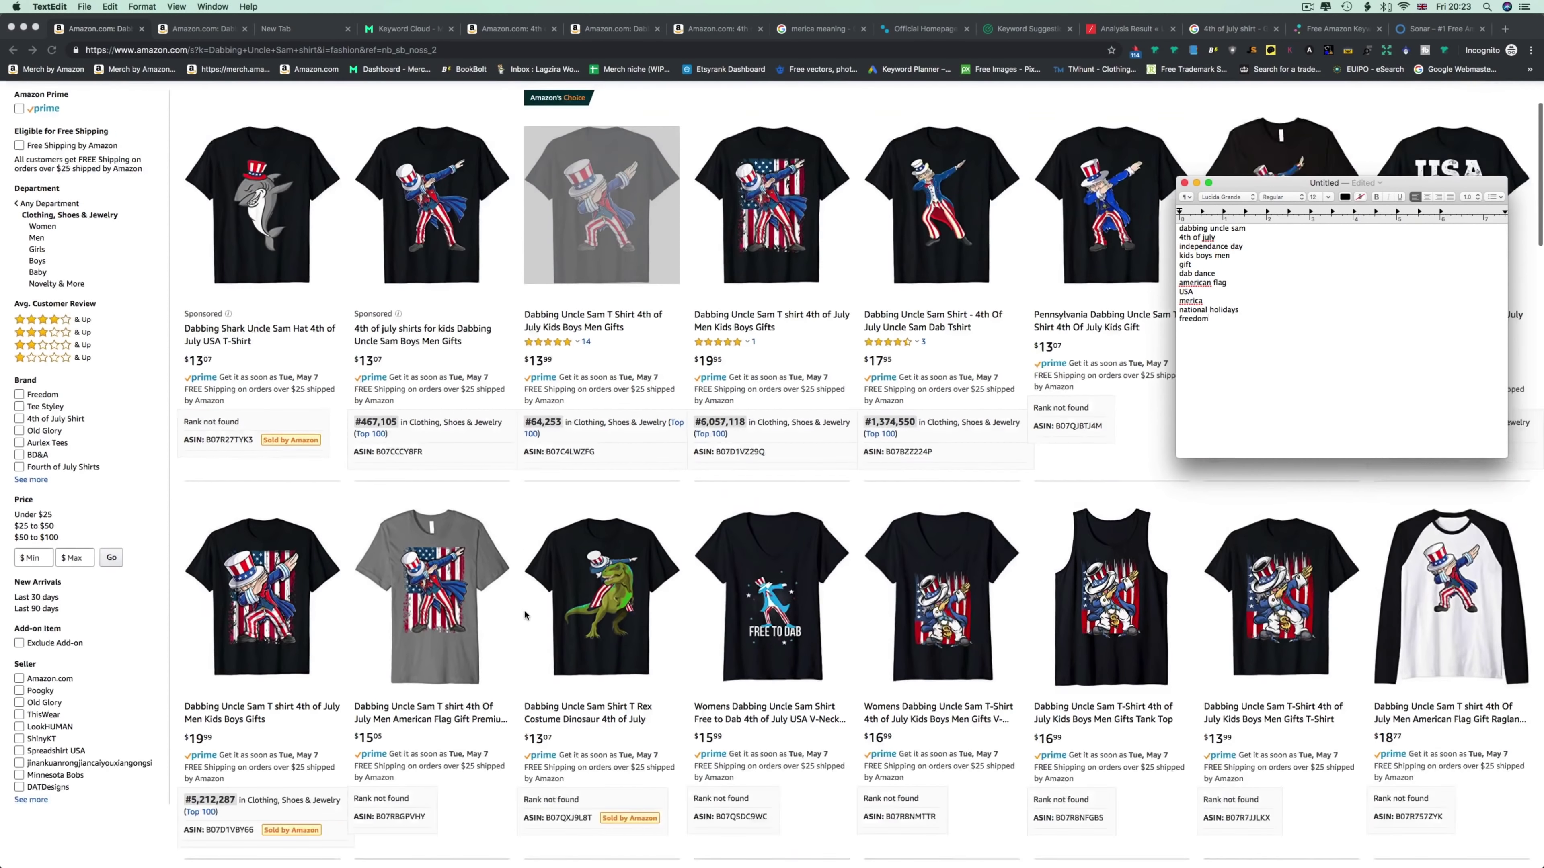
click(163, 526)
scroll(179, 541, up, 5)
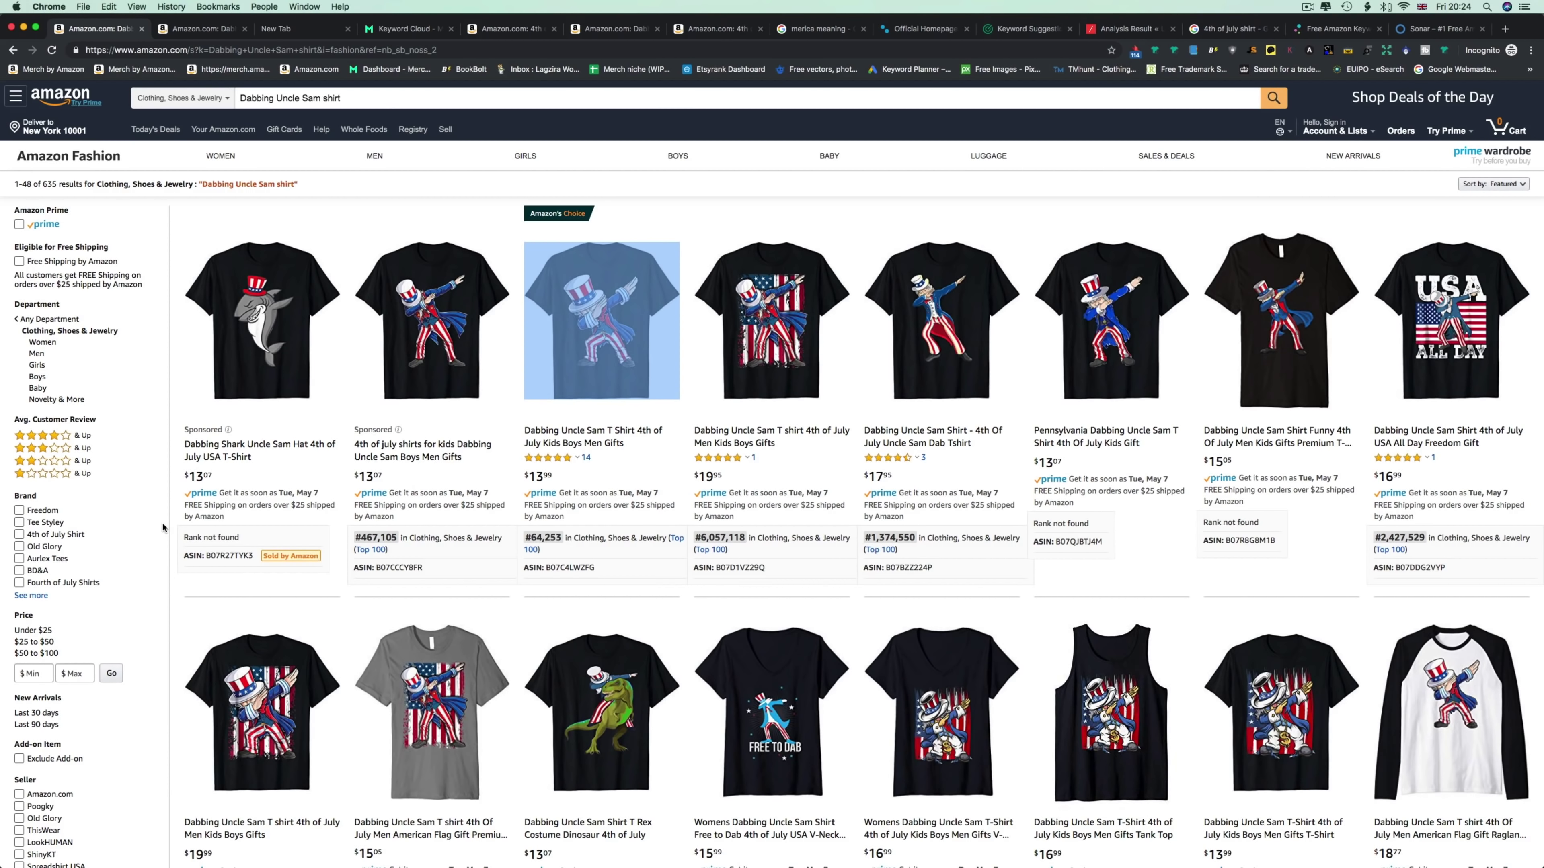
scroll(164, 528, down, 3)
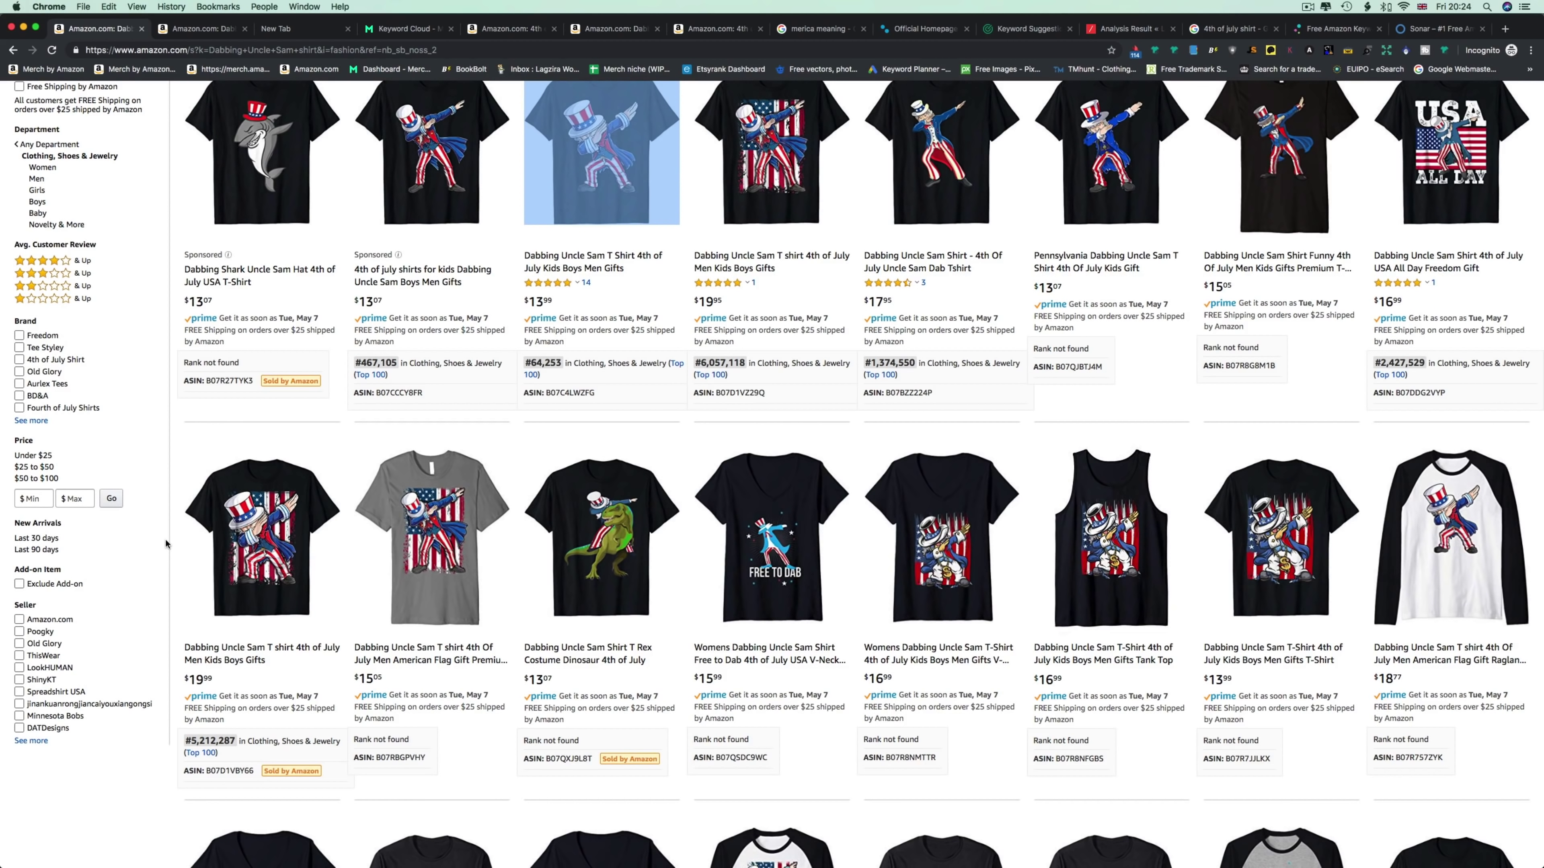
mouse_move(186, 548)
right_click(225, 542)
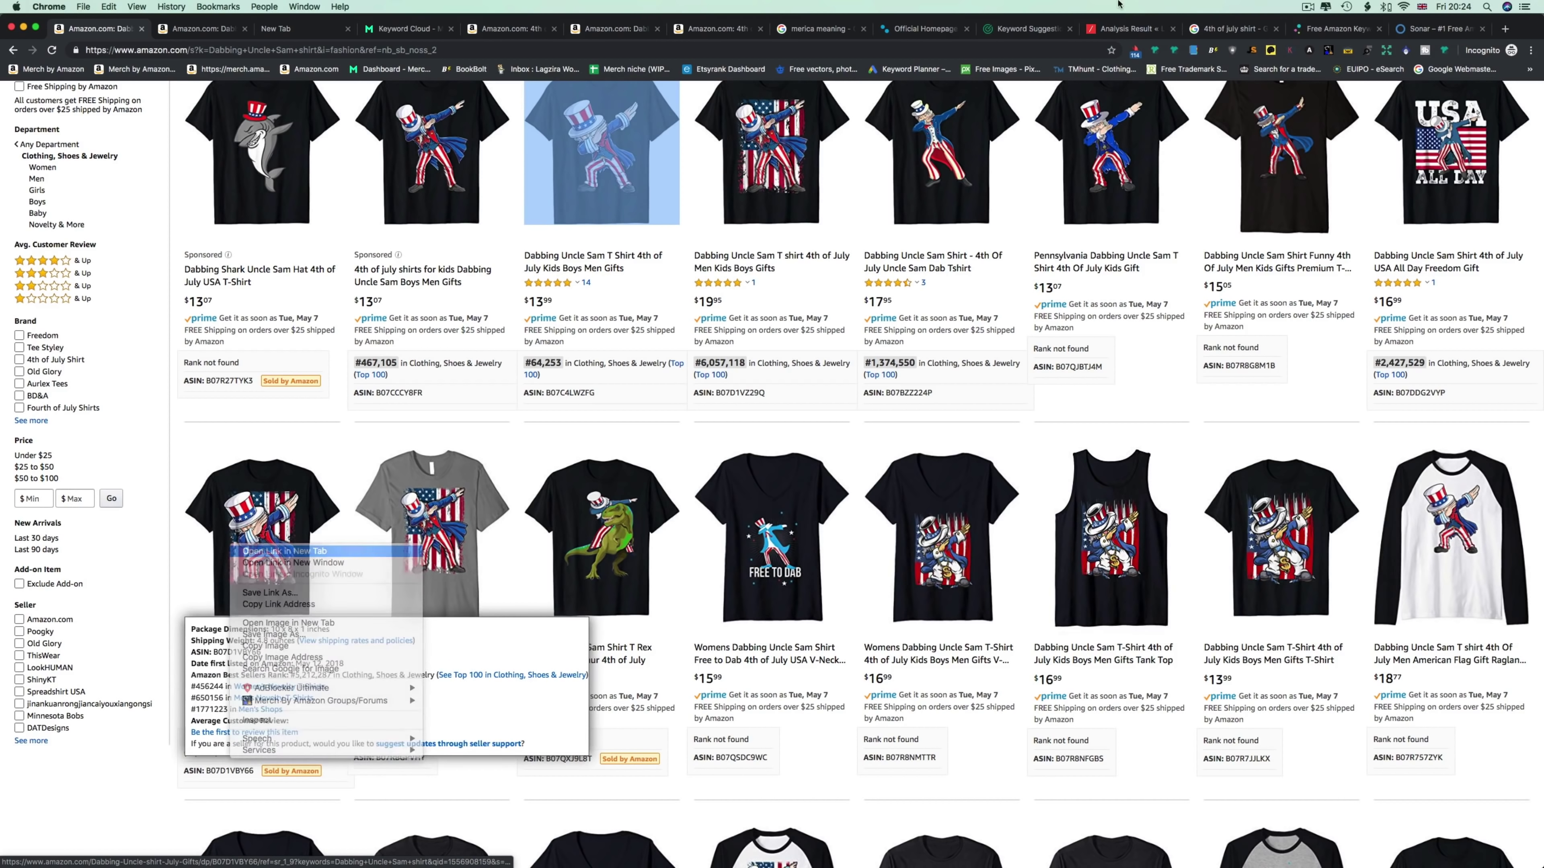
click(261, 549)
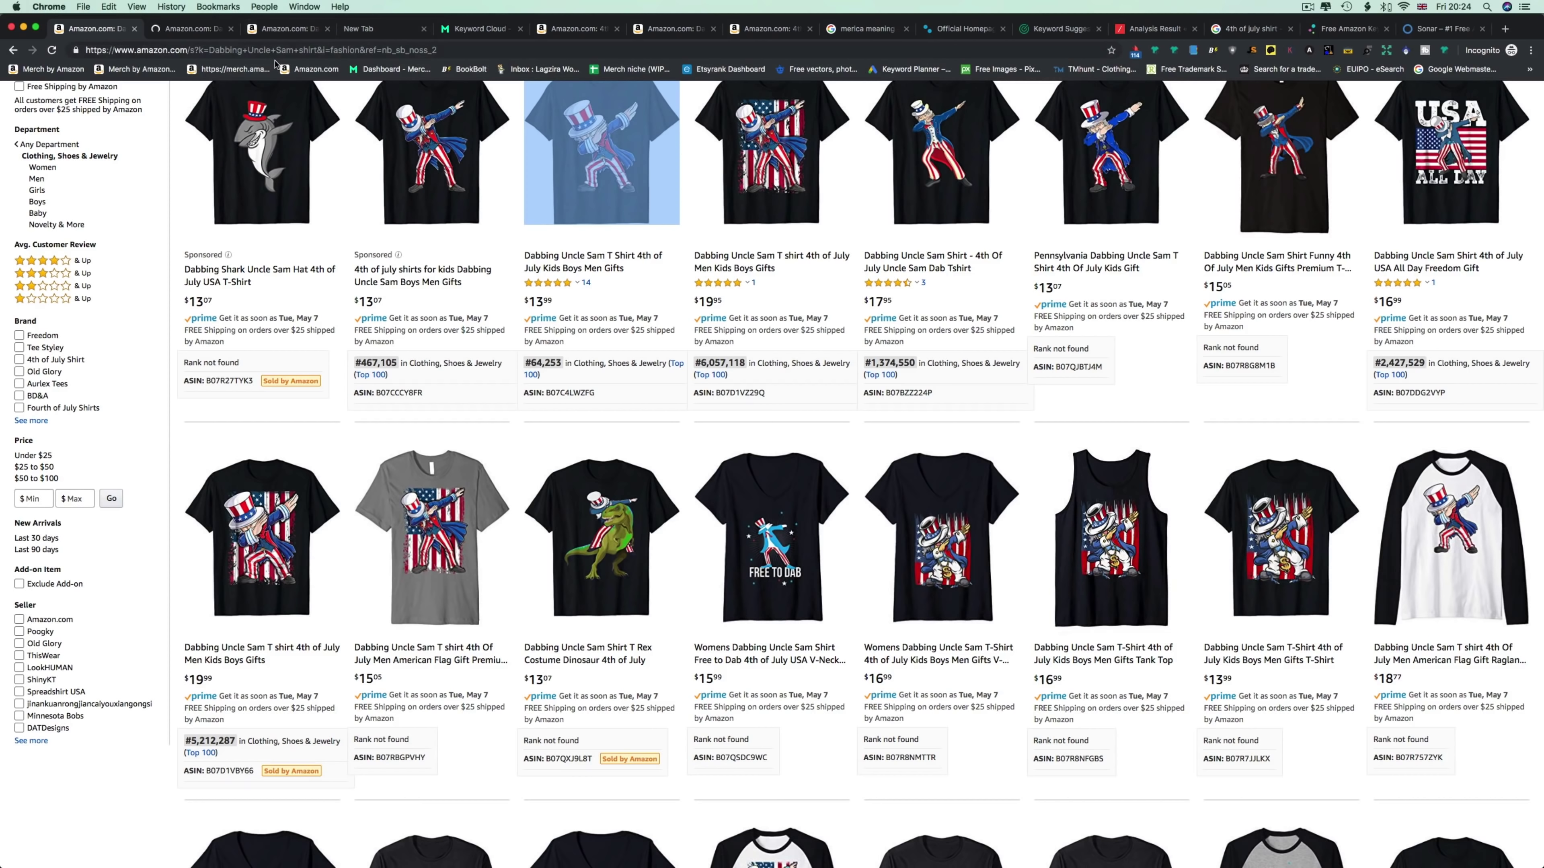
click(231, 29)
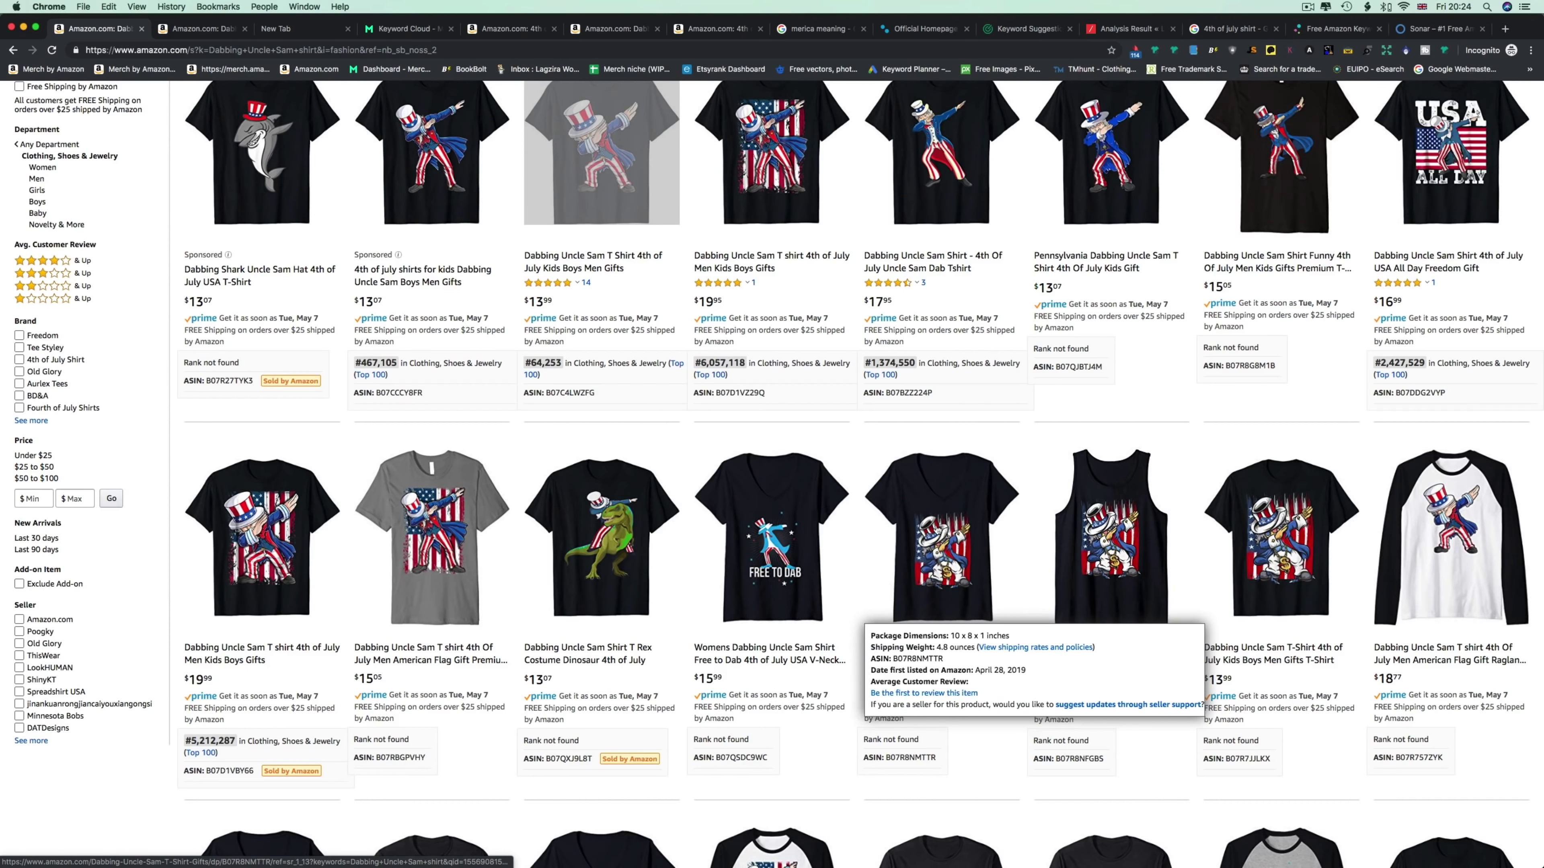
Open the women's Dabbing Uncle Sam V-neck T-shirt listing in a new tab and bring up the TextEdit keyword notes over it.
right_click(939, 541)
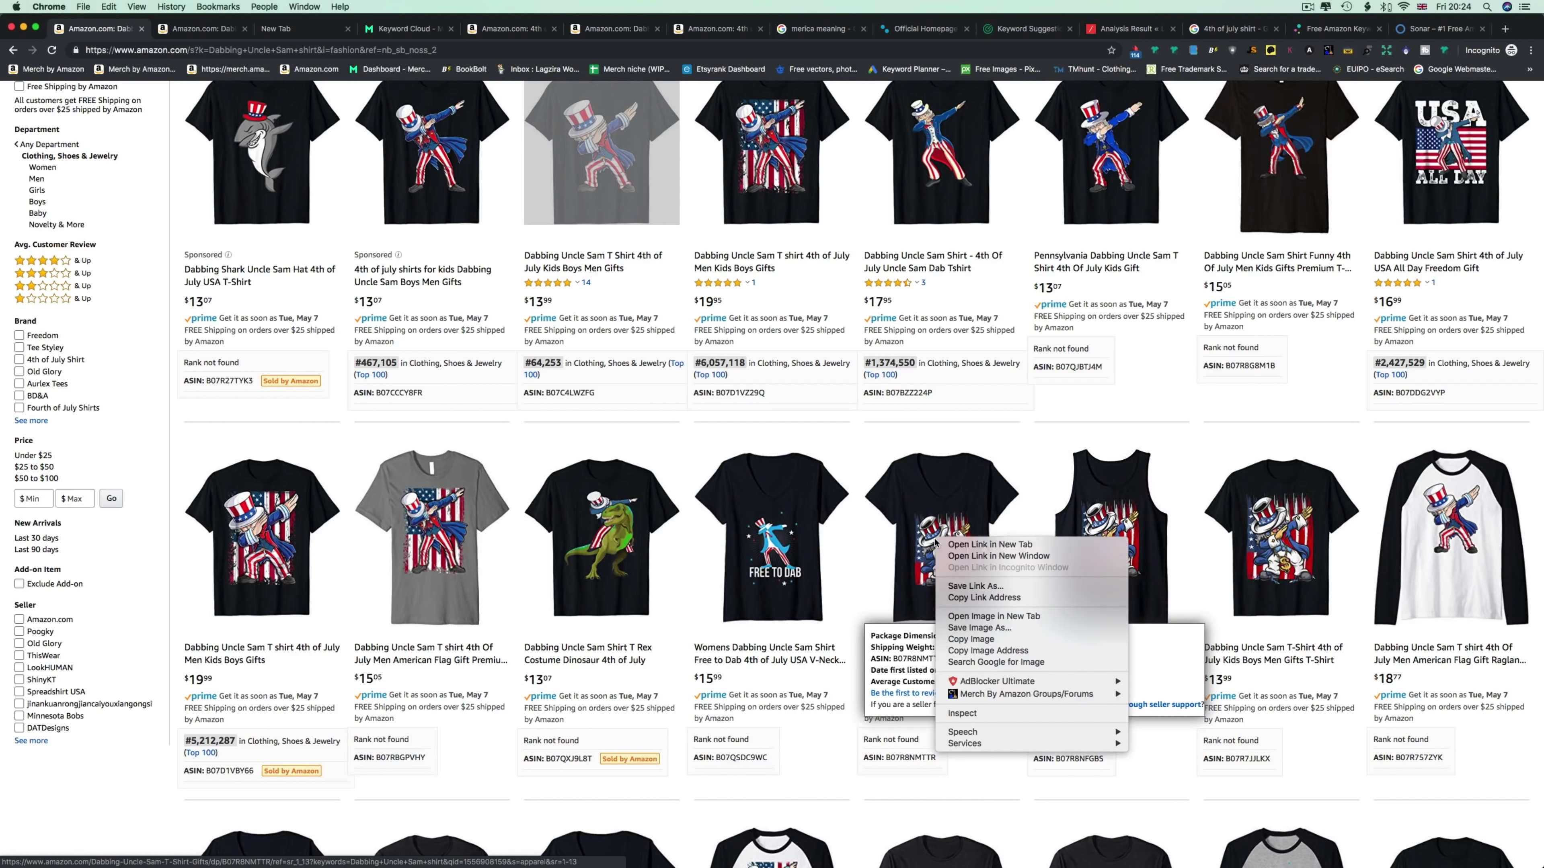
click(990, 544)
click(192, 28)
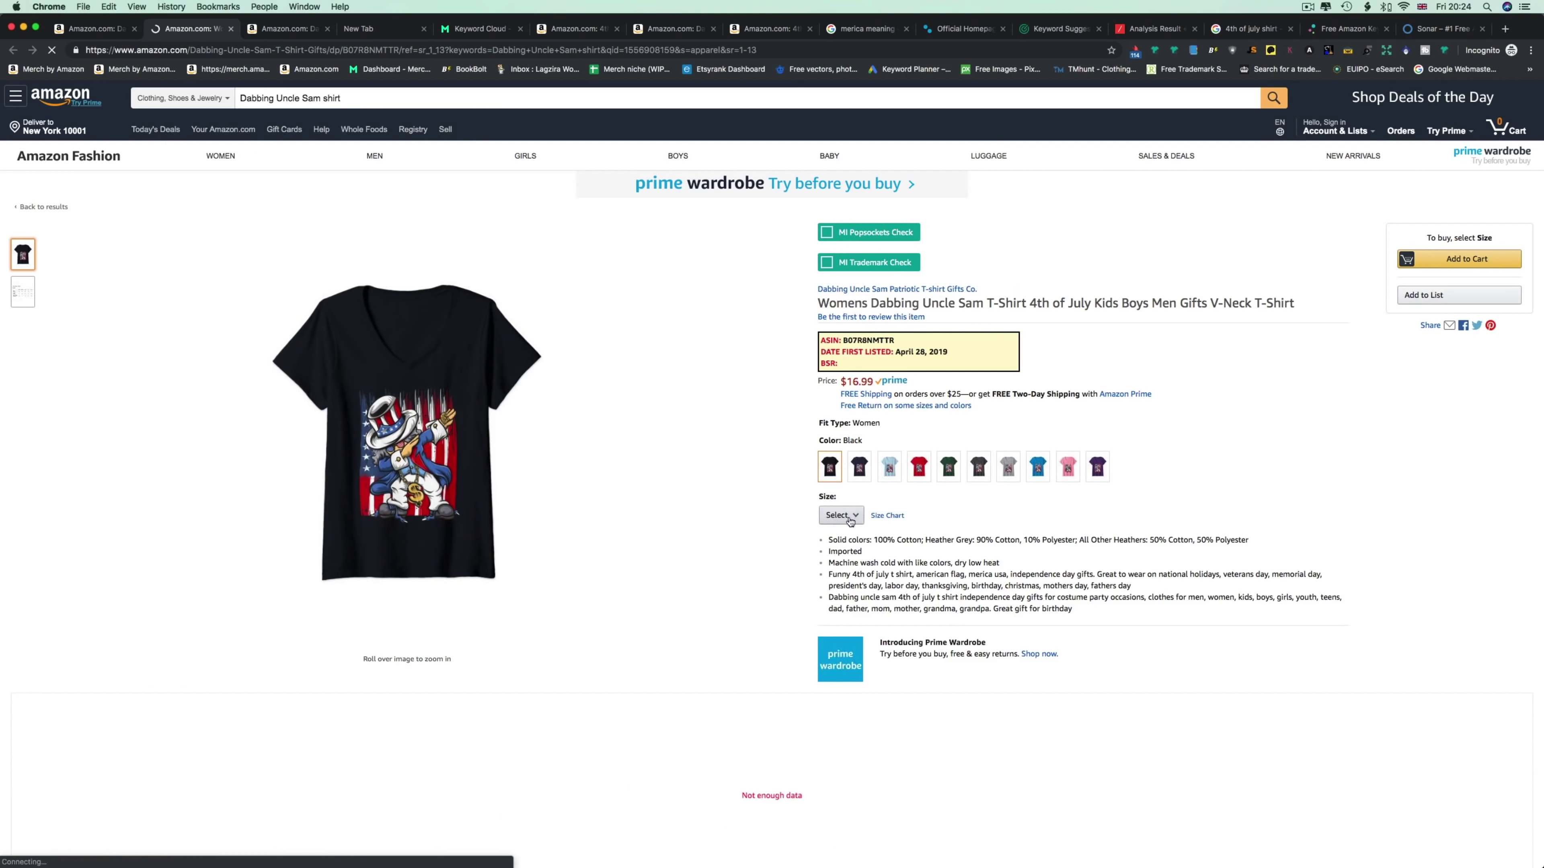
mouse_move(814, 862)
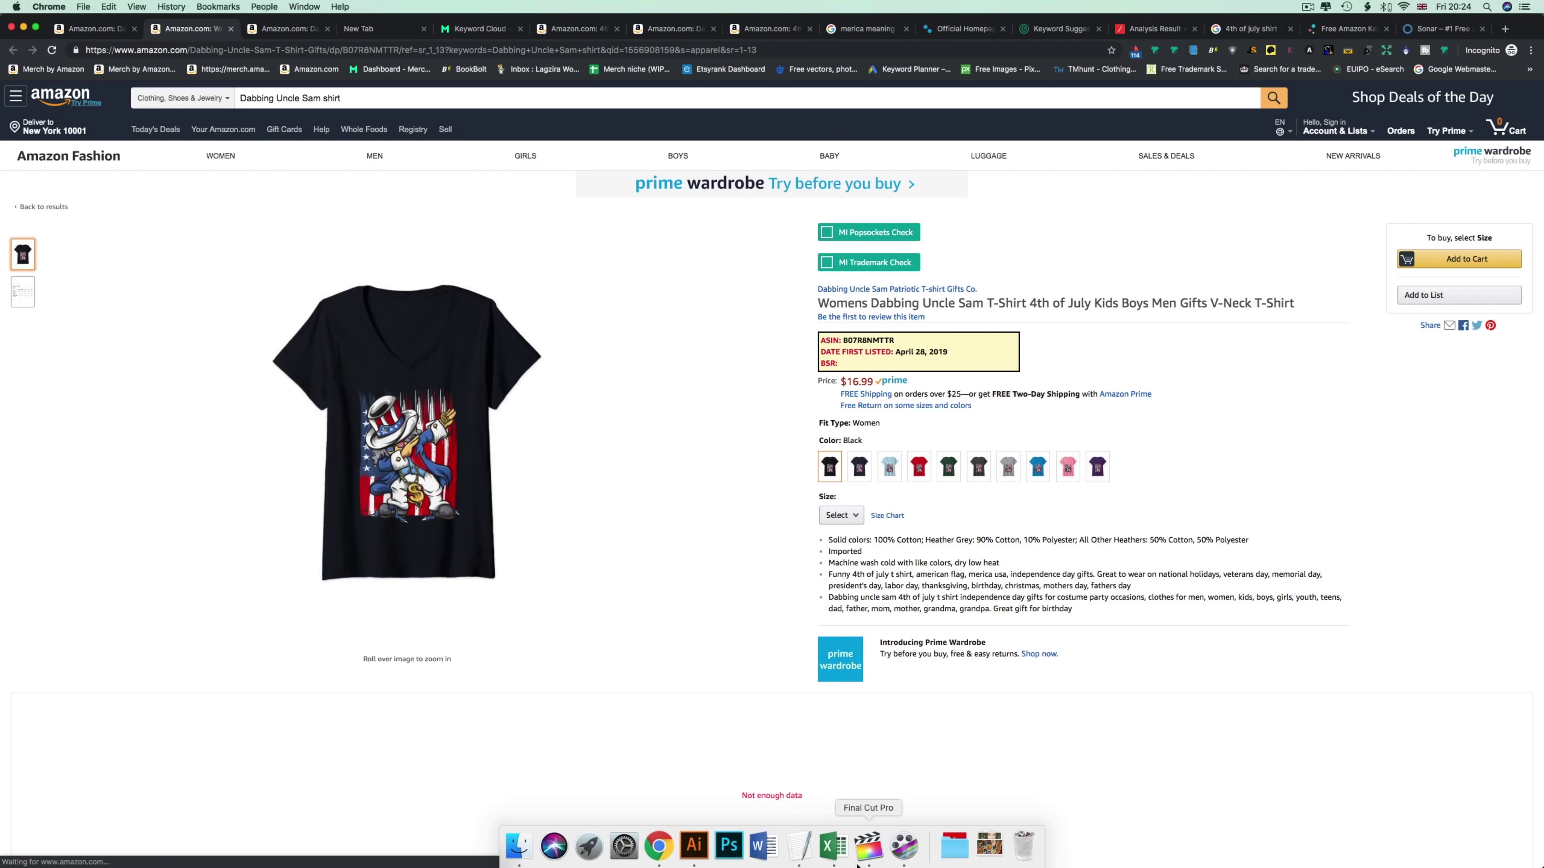
click(814, 855)
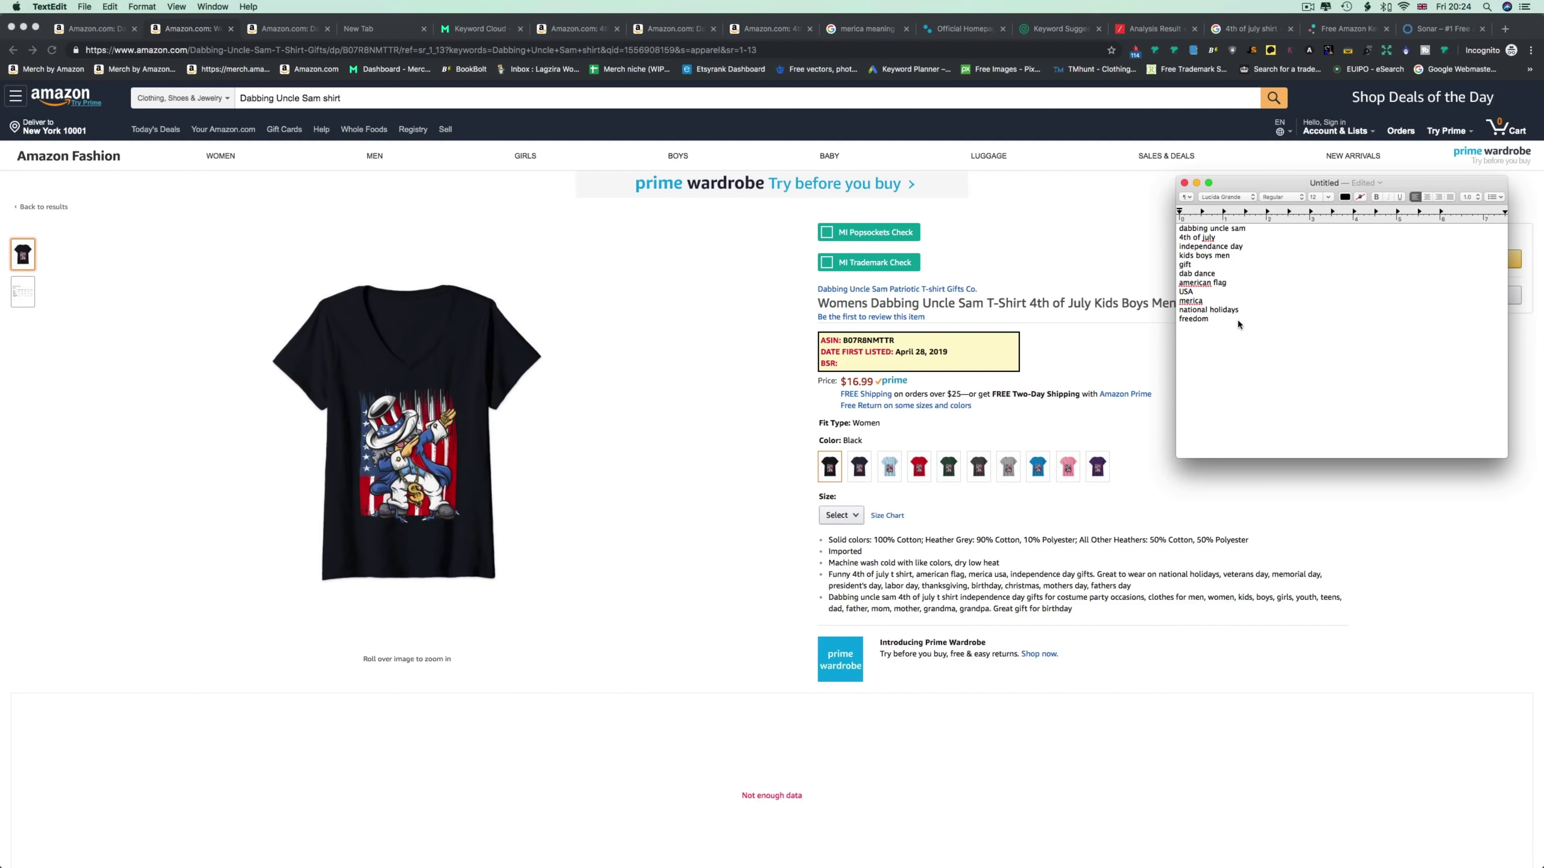
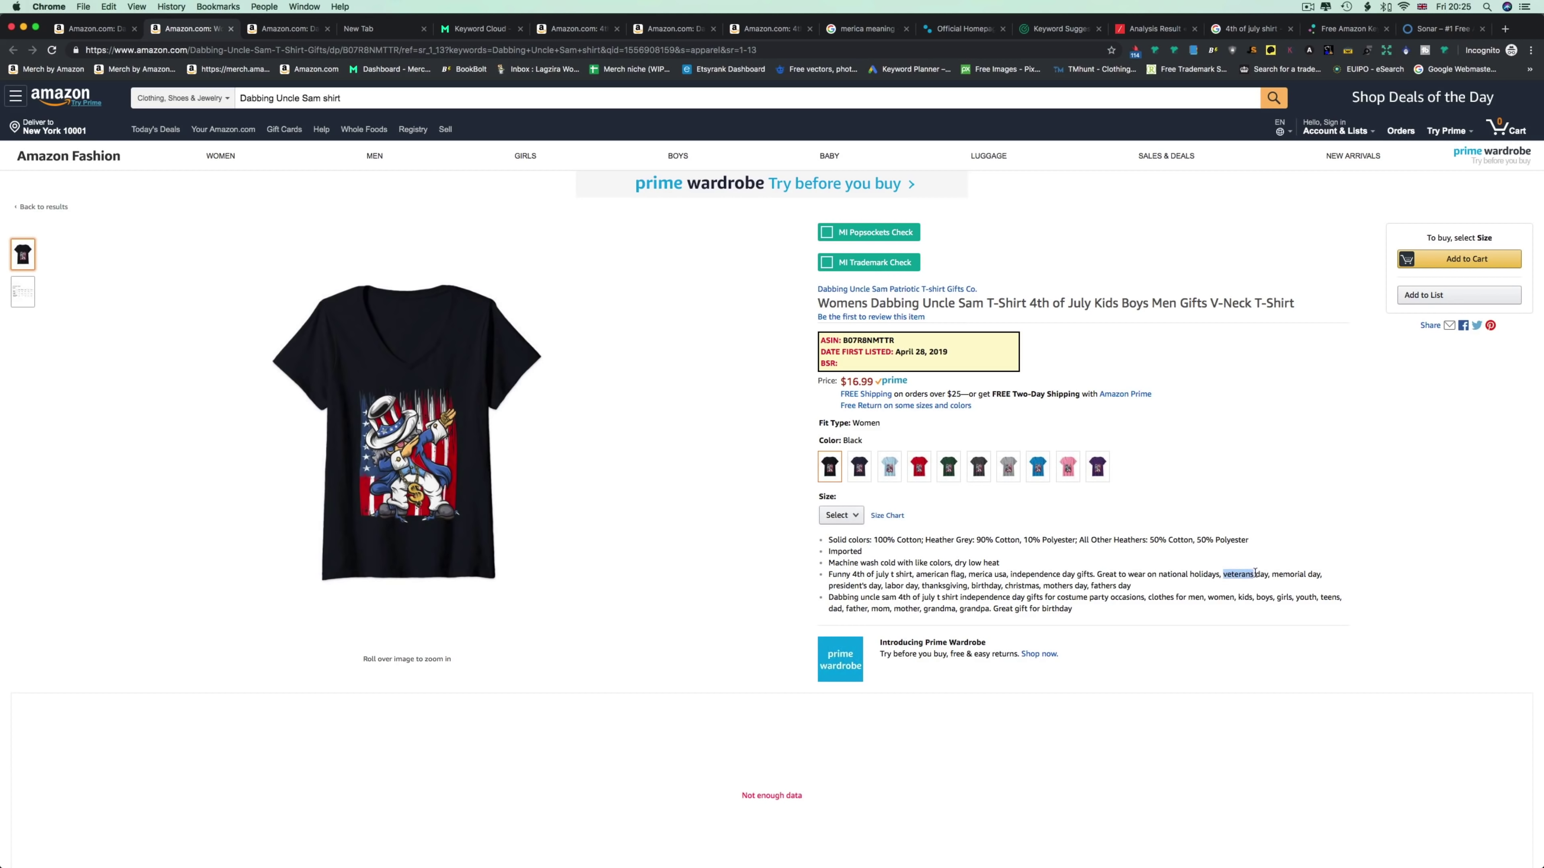
Examine the V-neck listing's description bullets in Chrome for holiday, occasion and gift-recipient keywords.
click(1270, 575)
drag(1085, 574, 1247, 587)
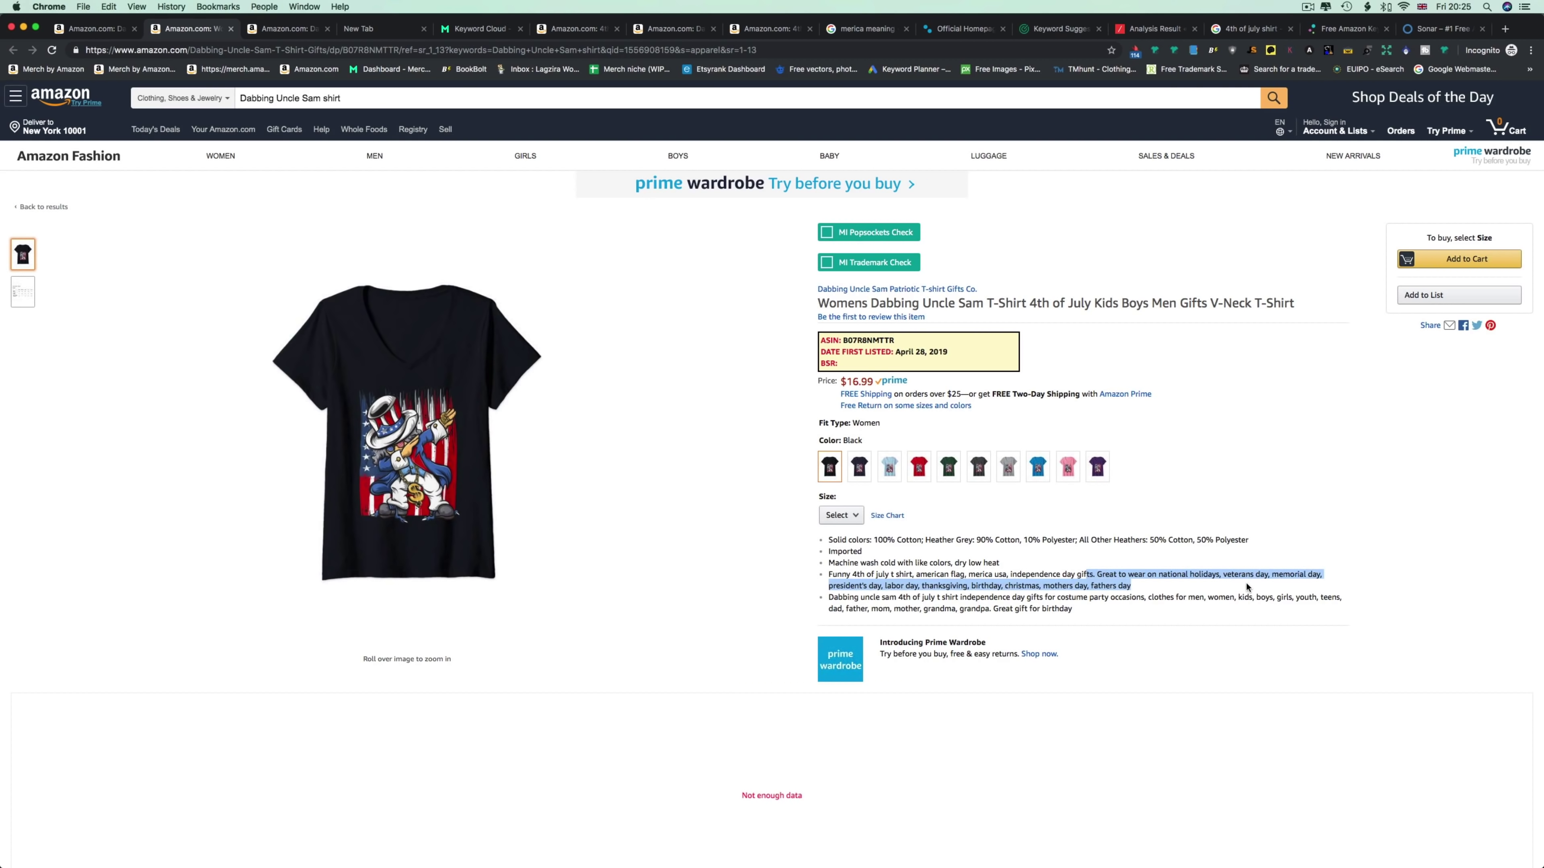
click(1132, 586)
drag(1132, 586, 812, 584)
click(812, 583)
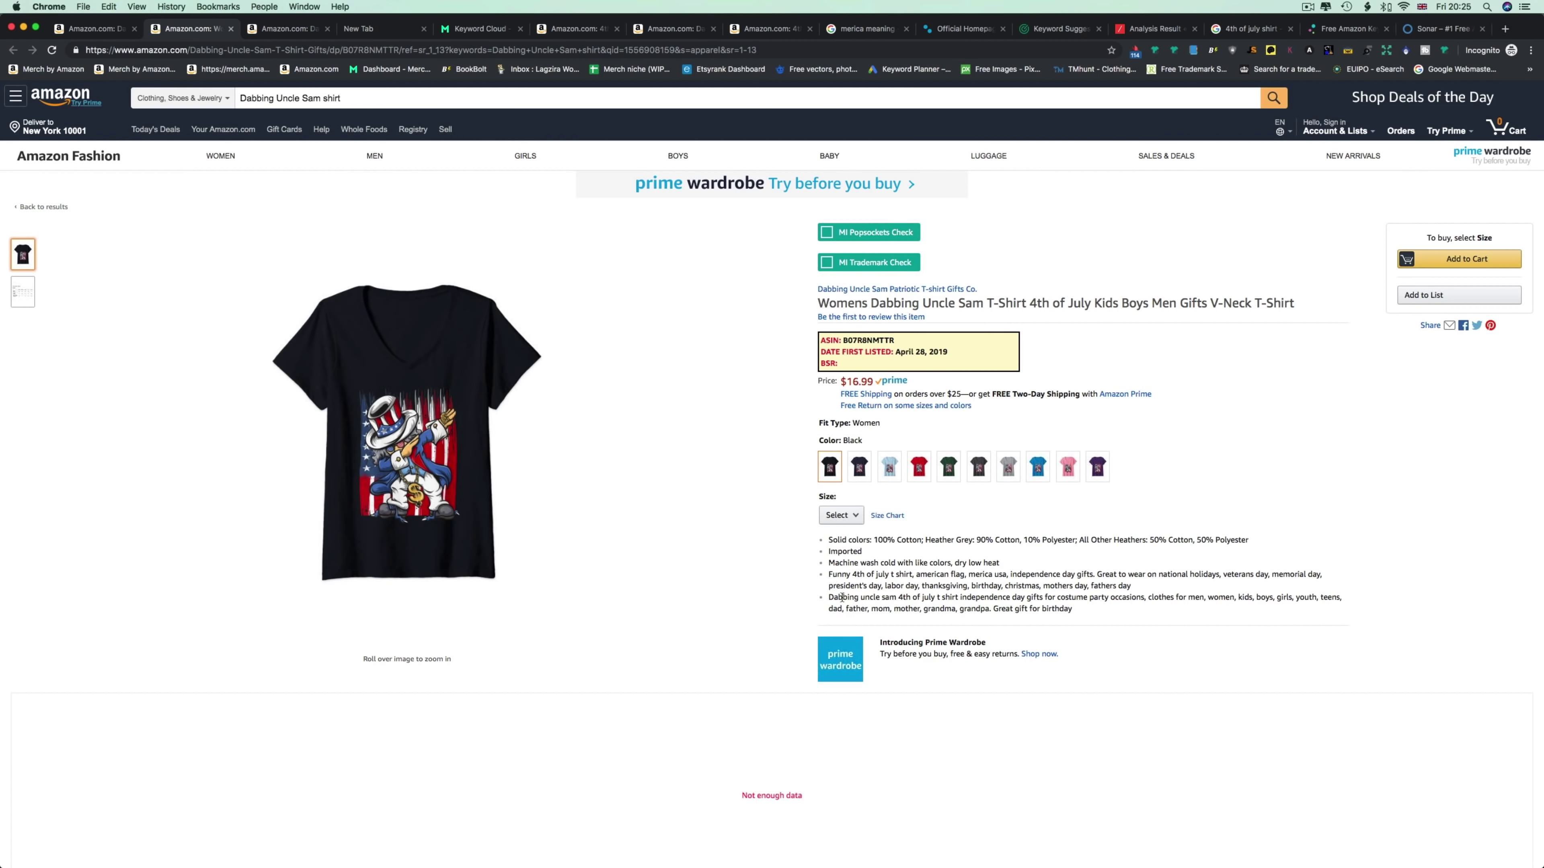
drag(953, 598, 1061, 598)
click(1118, 598)
drag(1237, 599, 1295, 614)
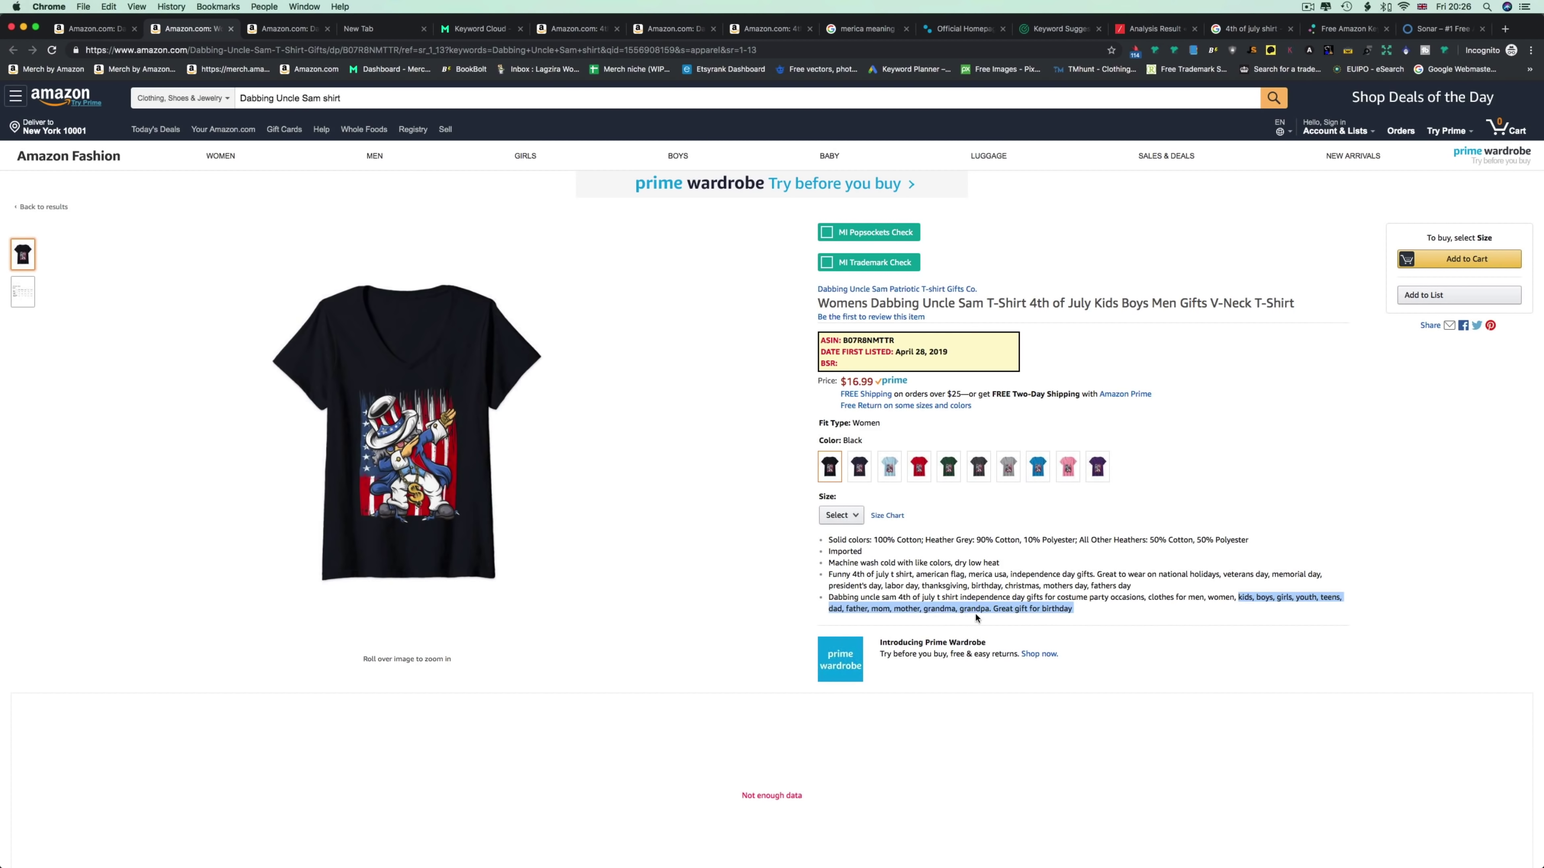
click(1080, 612)
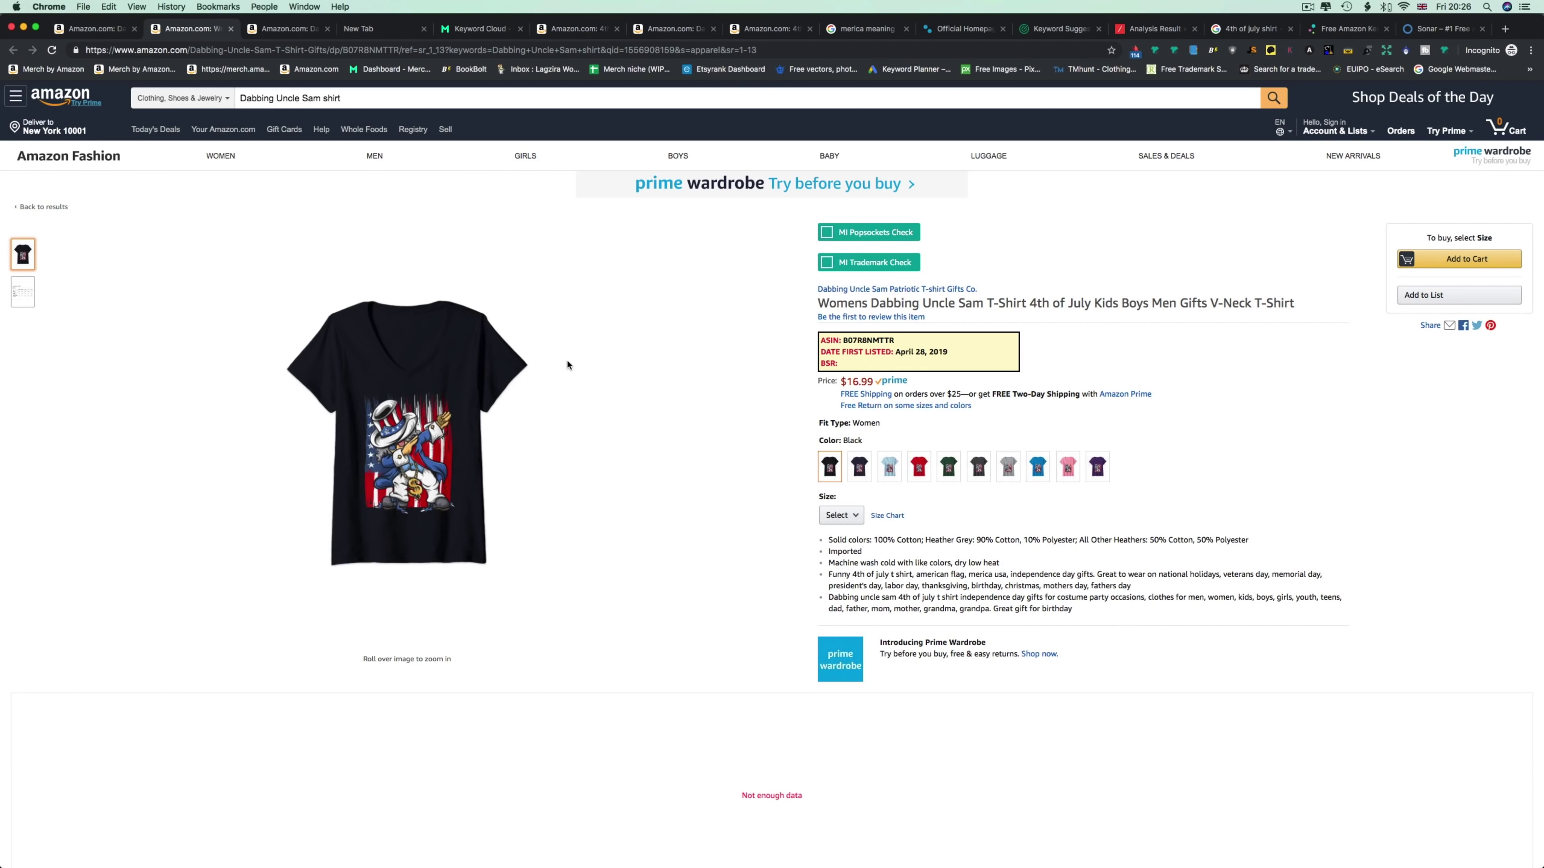
Switch to Merch Informer's Products Search and run a title-only search for "dabbing uncle sam shirt" in US Merch By Amazon Shirts.
click(105, 31)
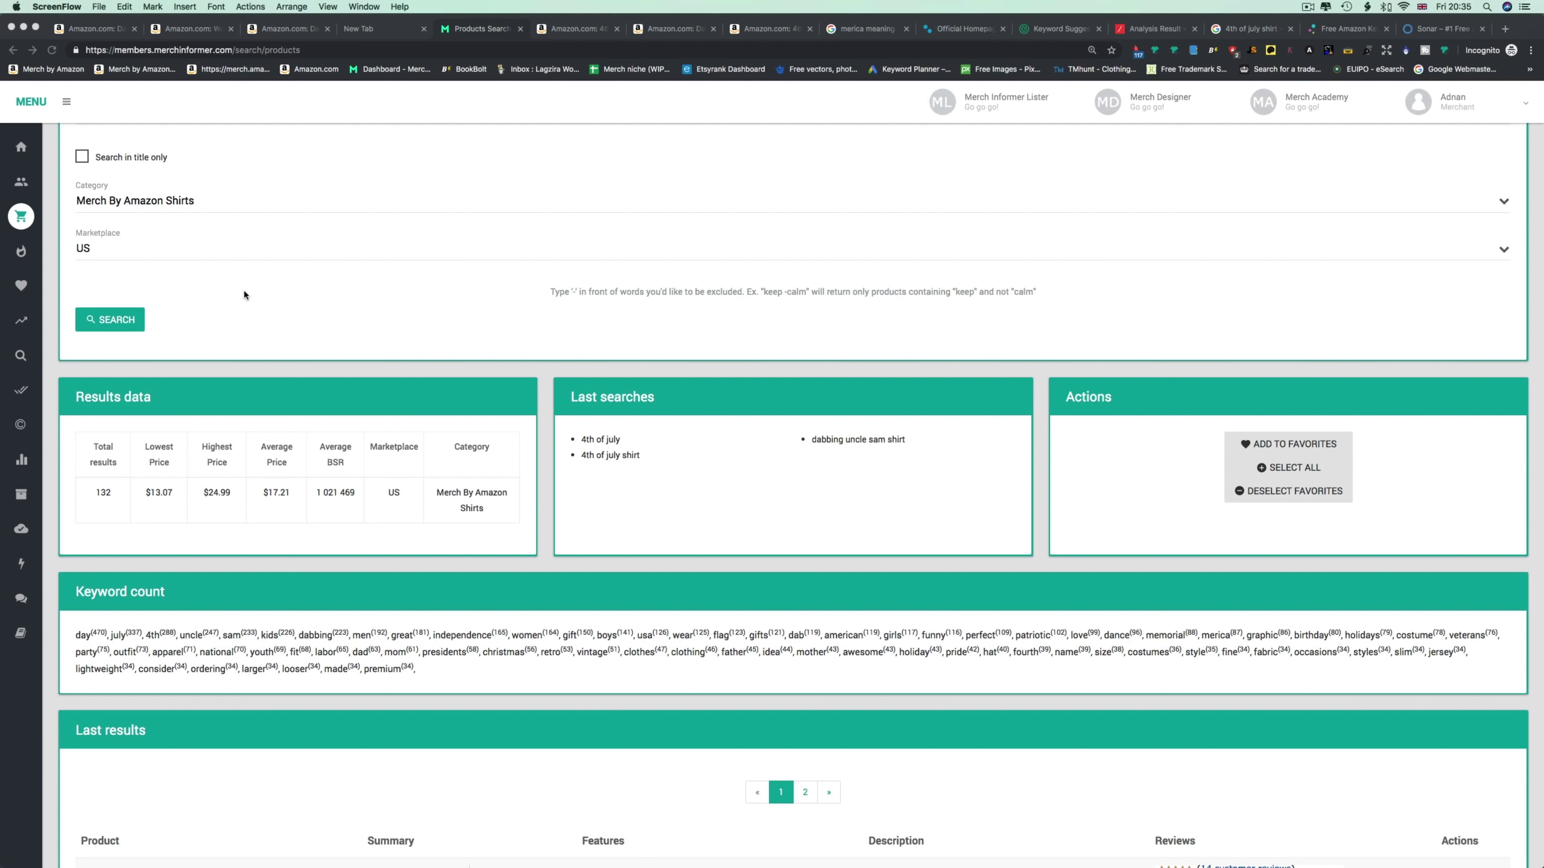
scroll(243, 295, down, 2)
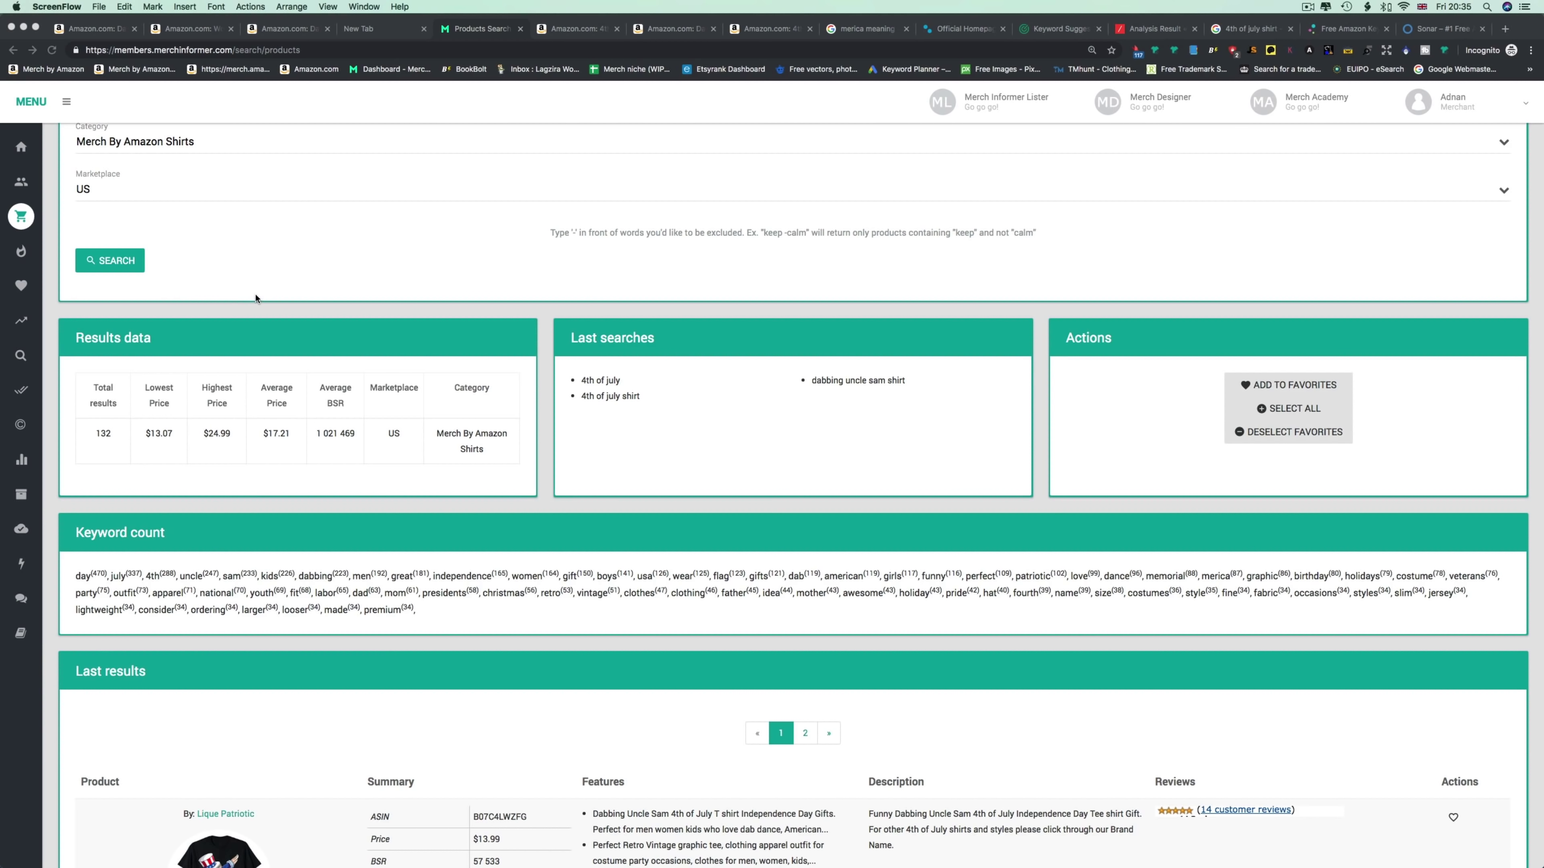
scroll(241, 301, up, 3)
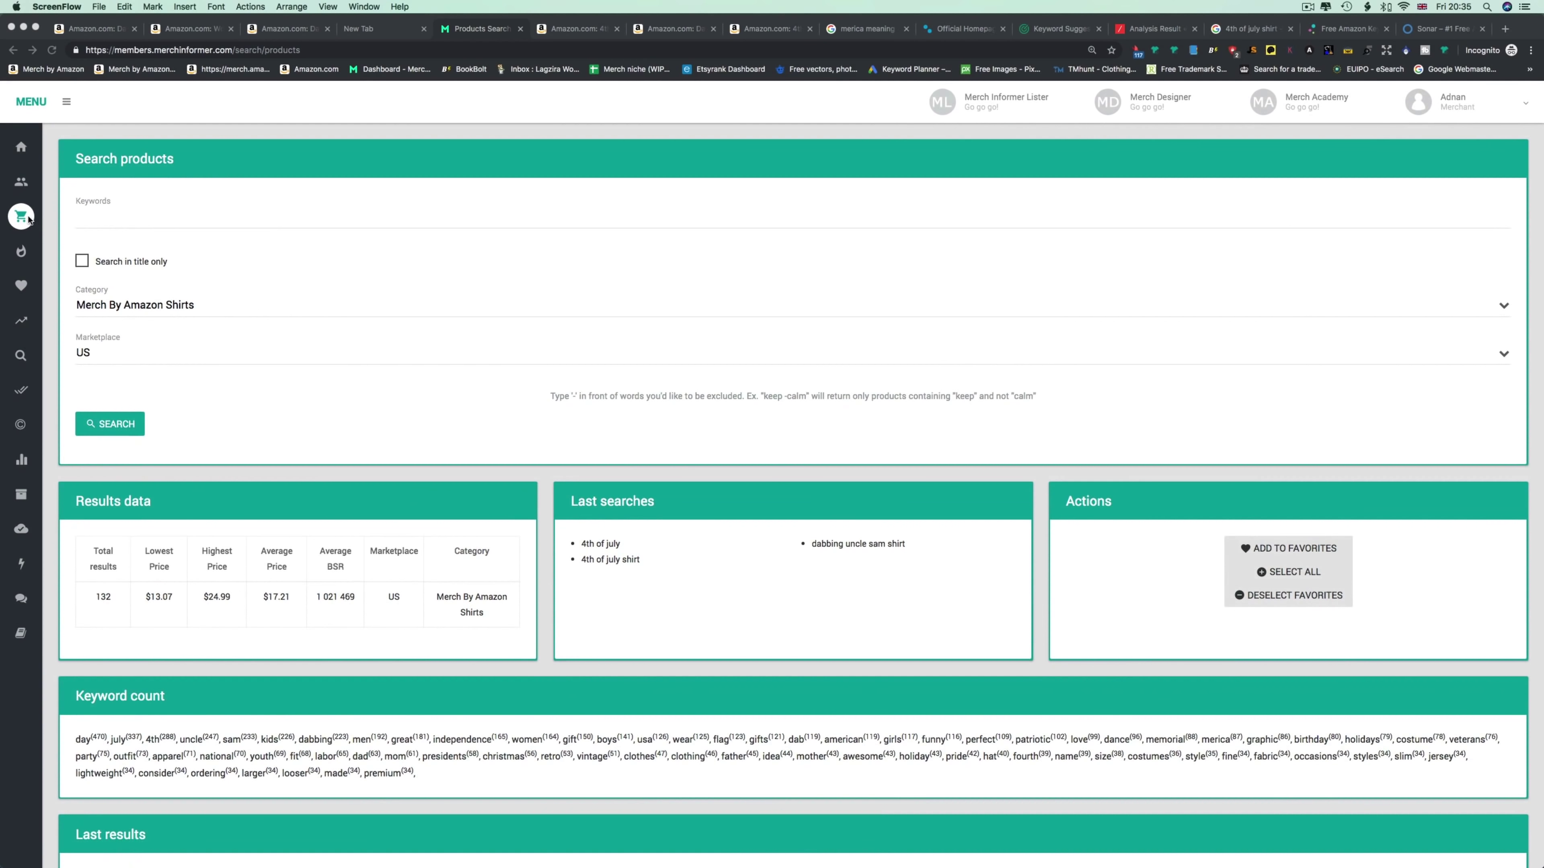
click(28, 219)
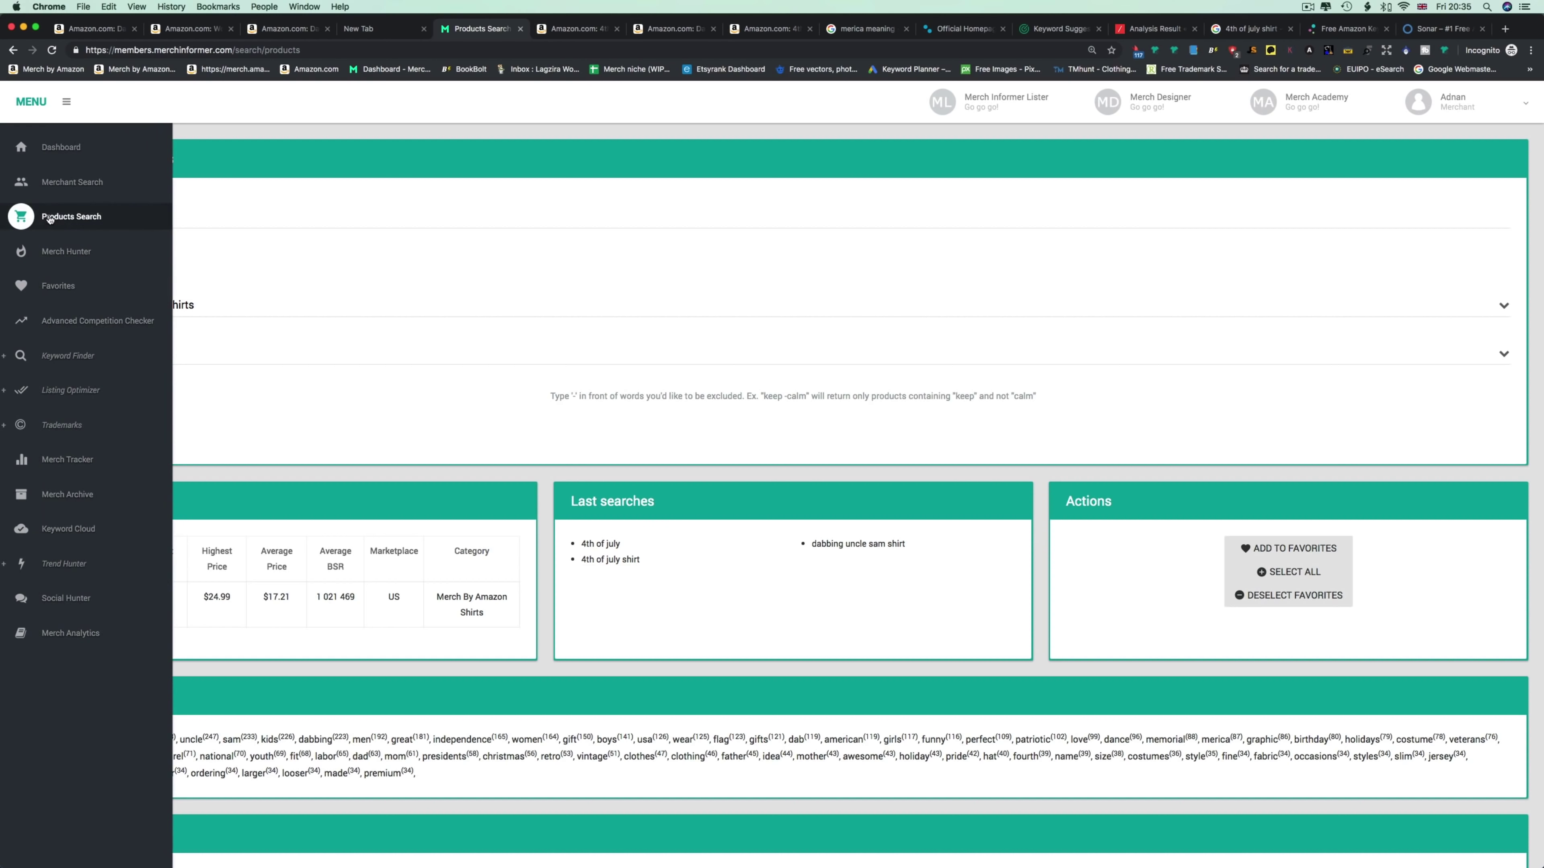
click(131, 222)
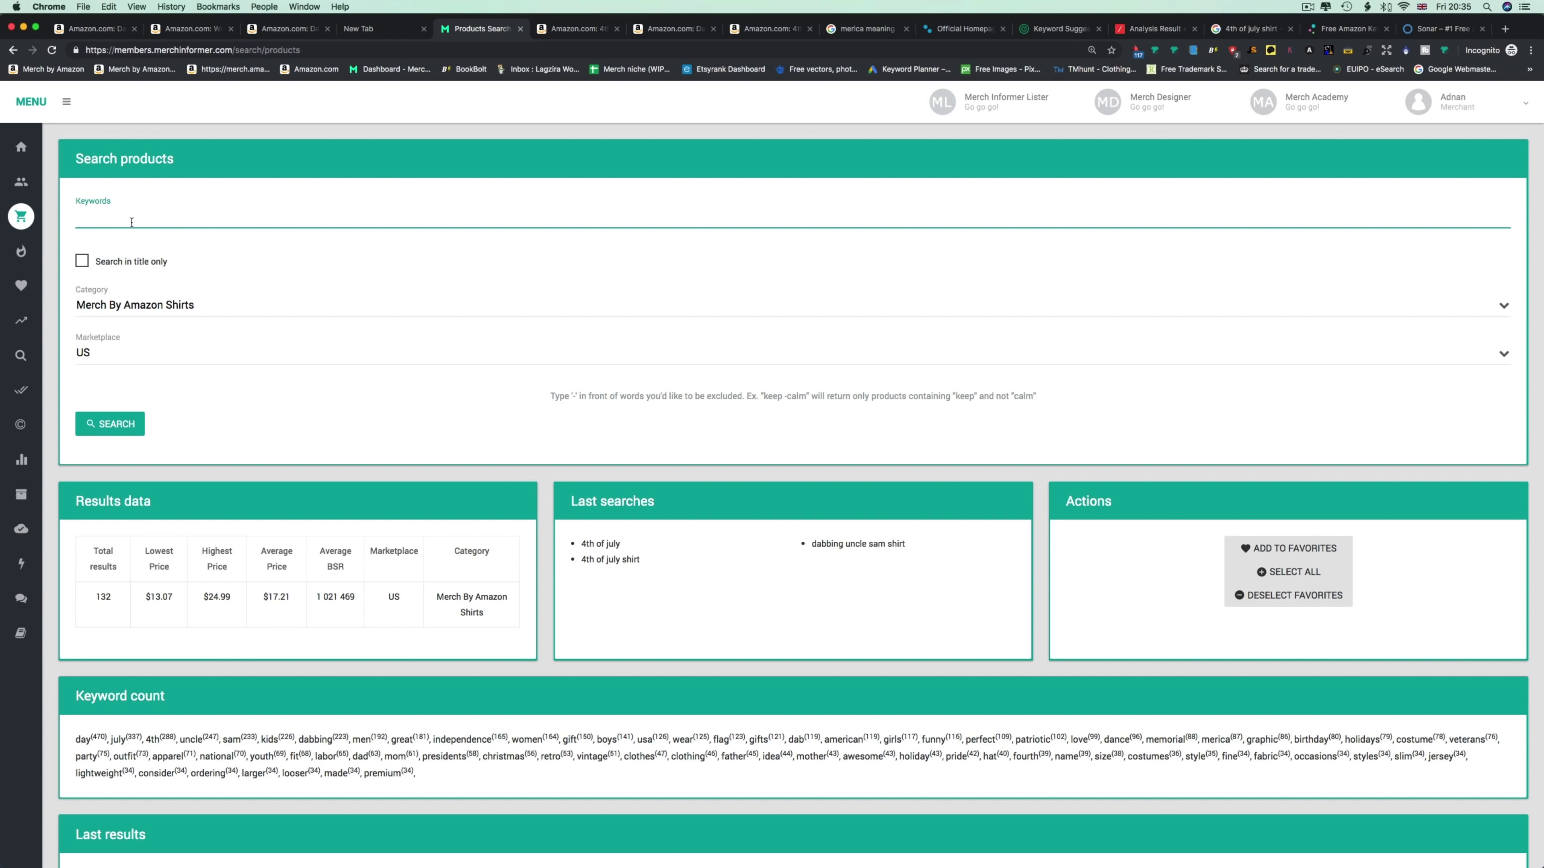
text(dabbin)
key(BackSpace)
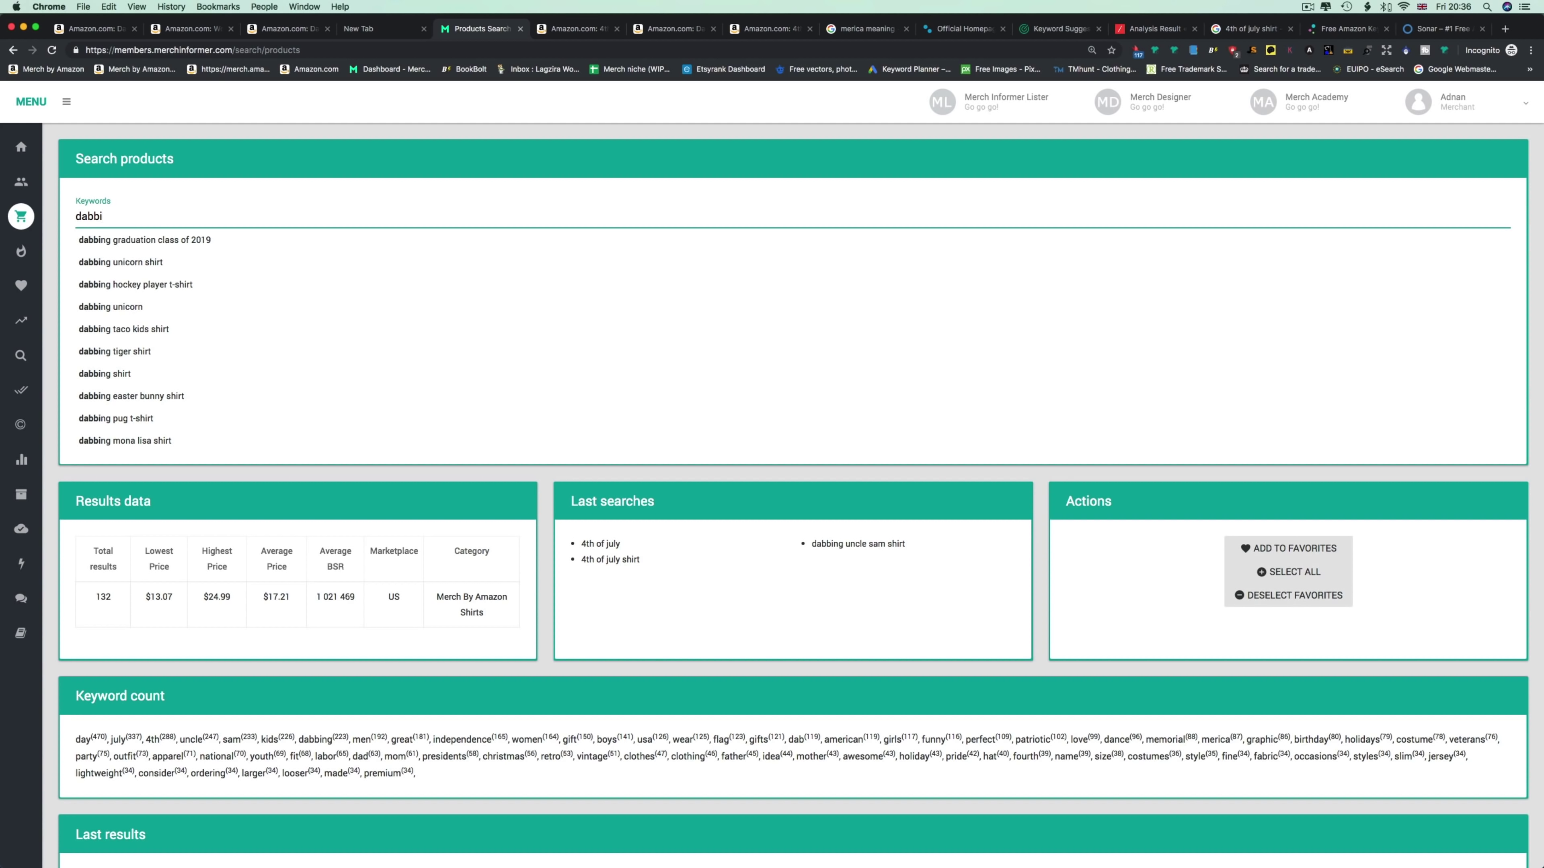
text(ng uncle)
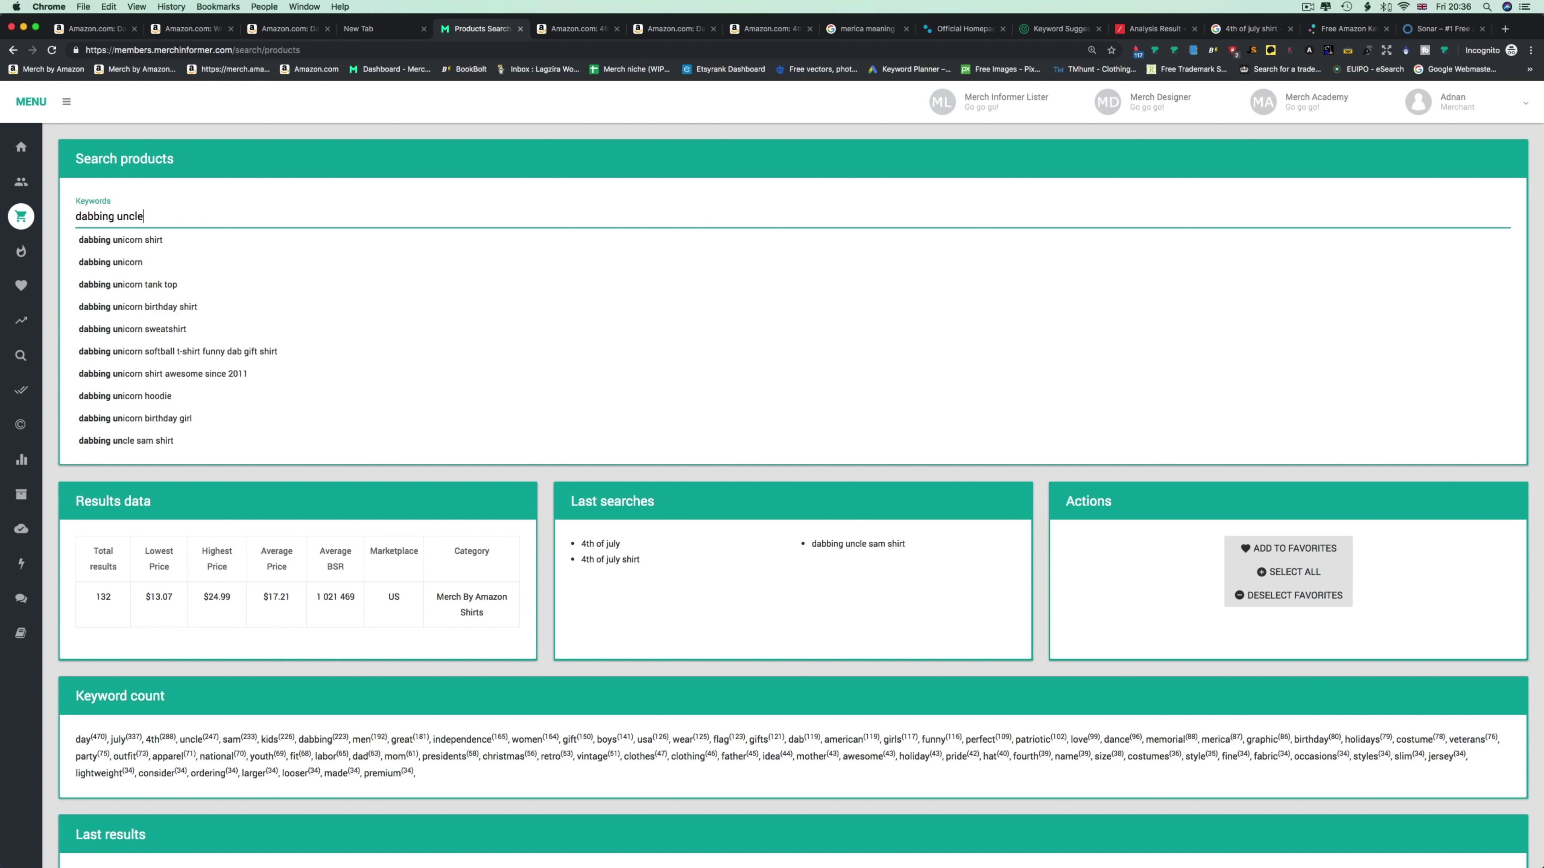
text( sam shirt)
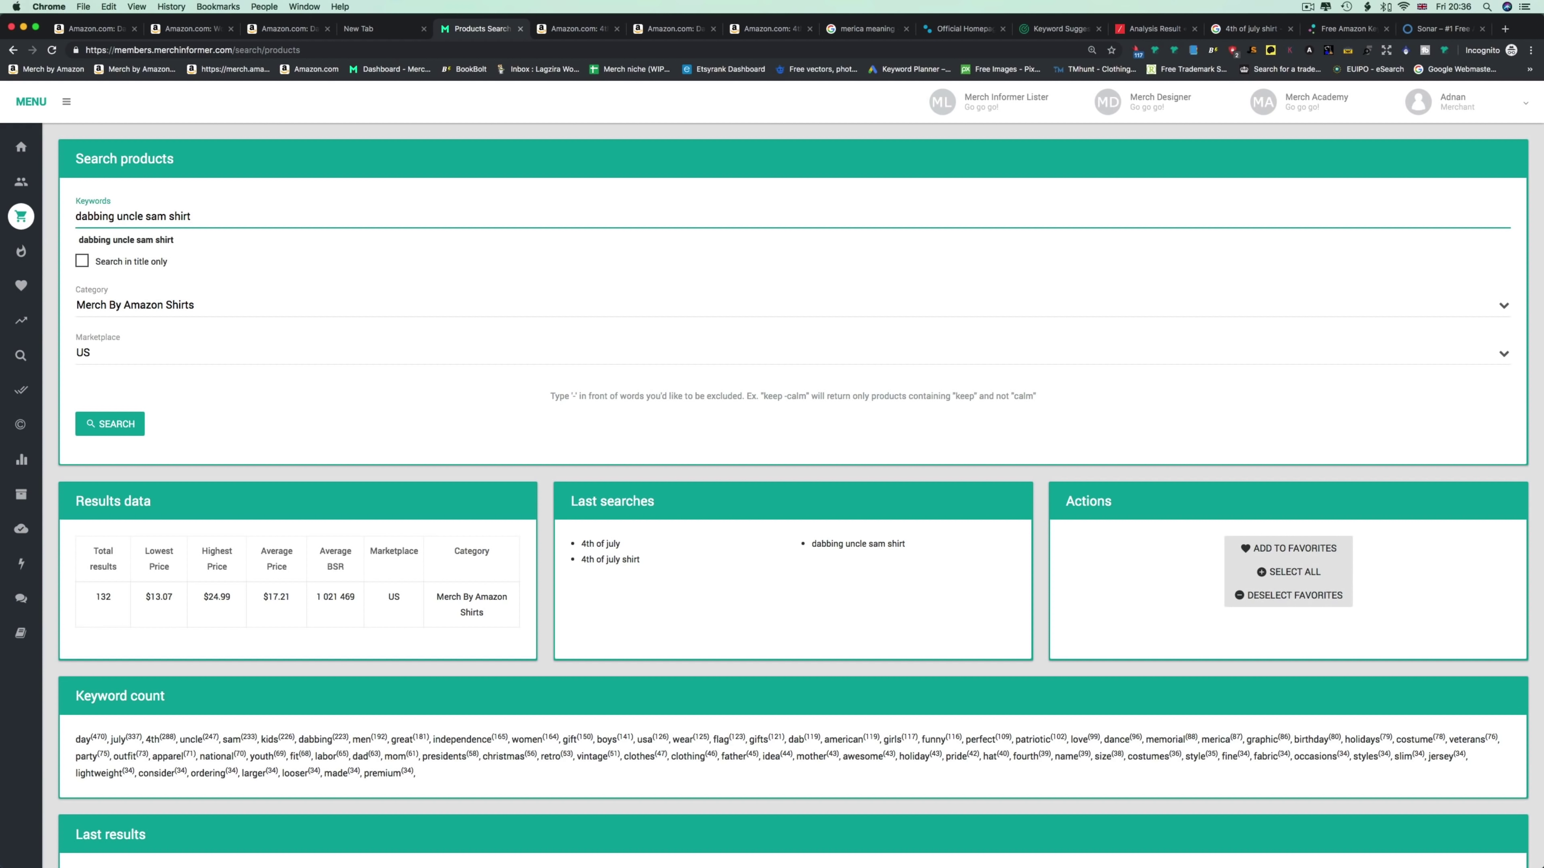
click(82, 262)
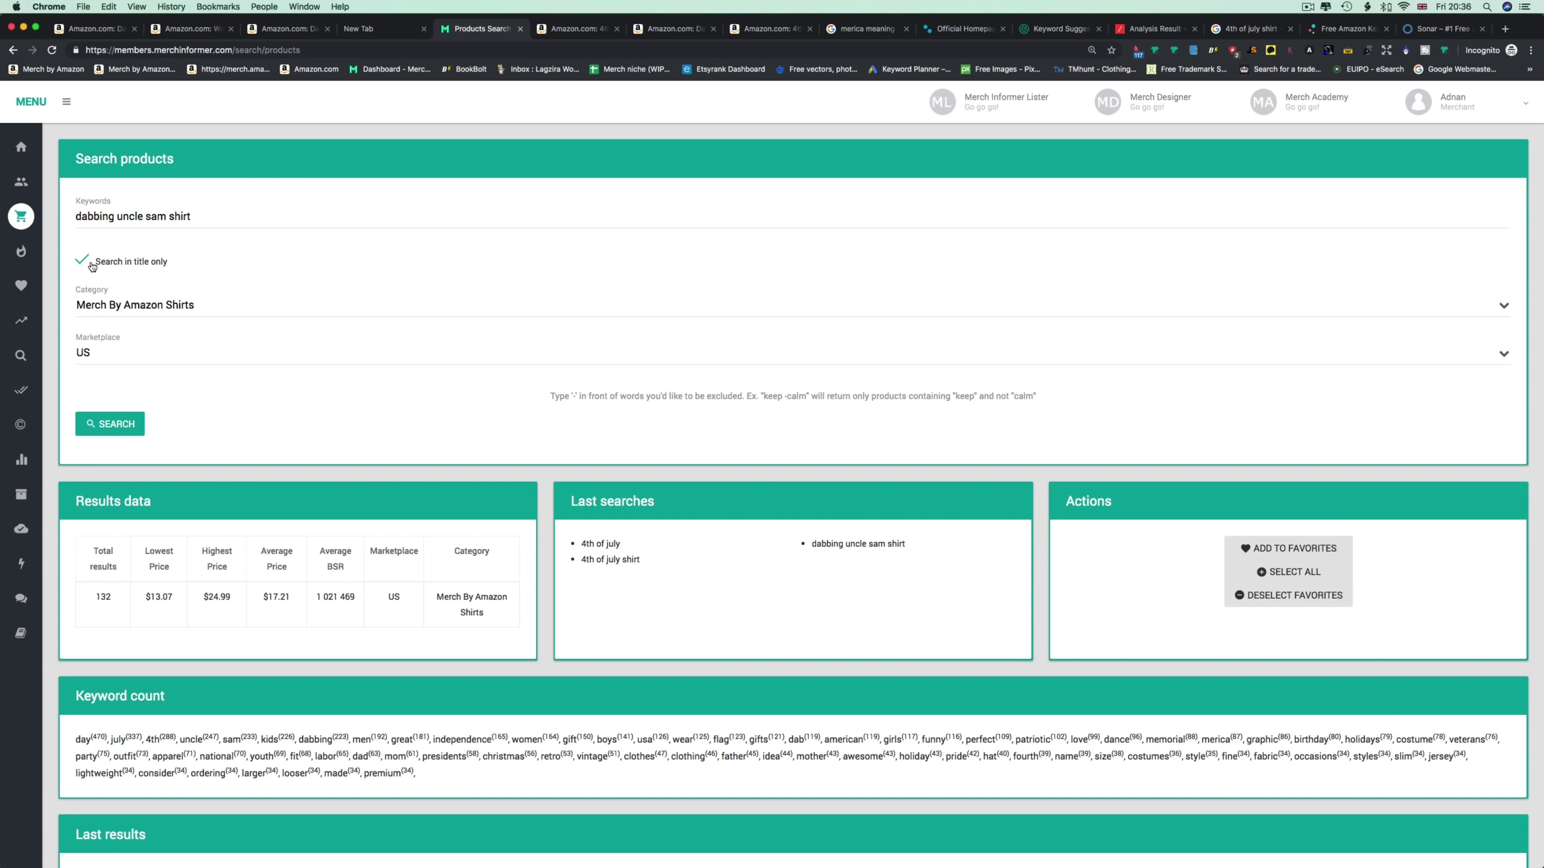
click(103, 426)
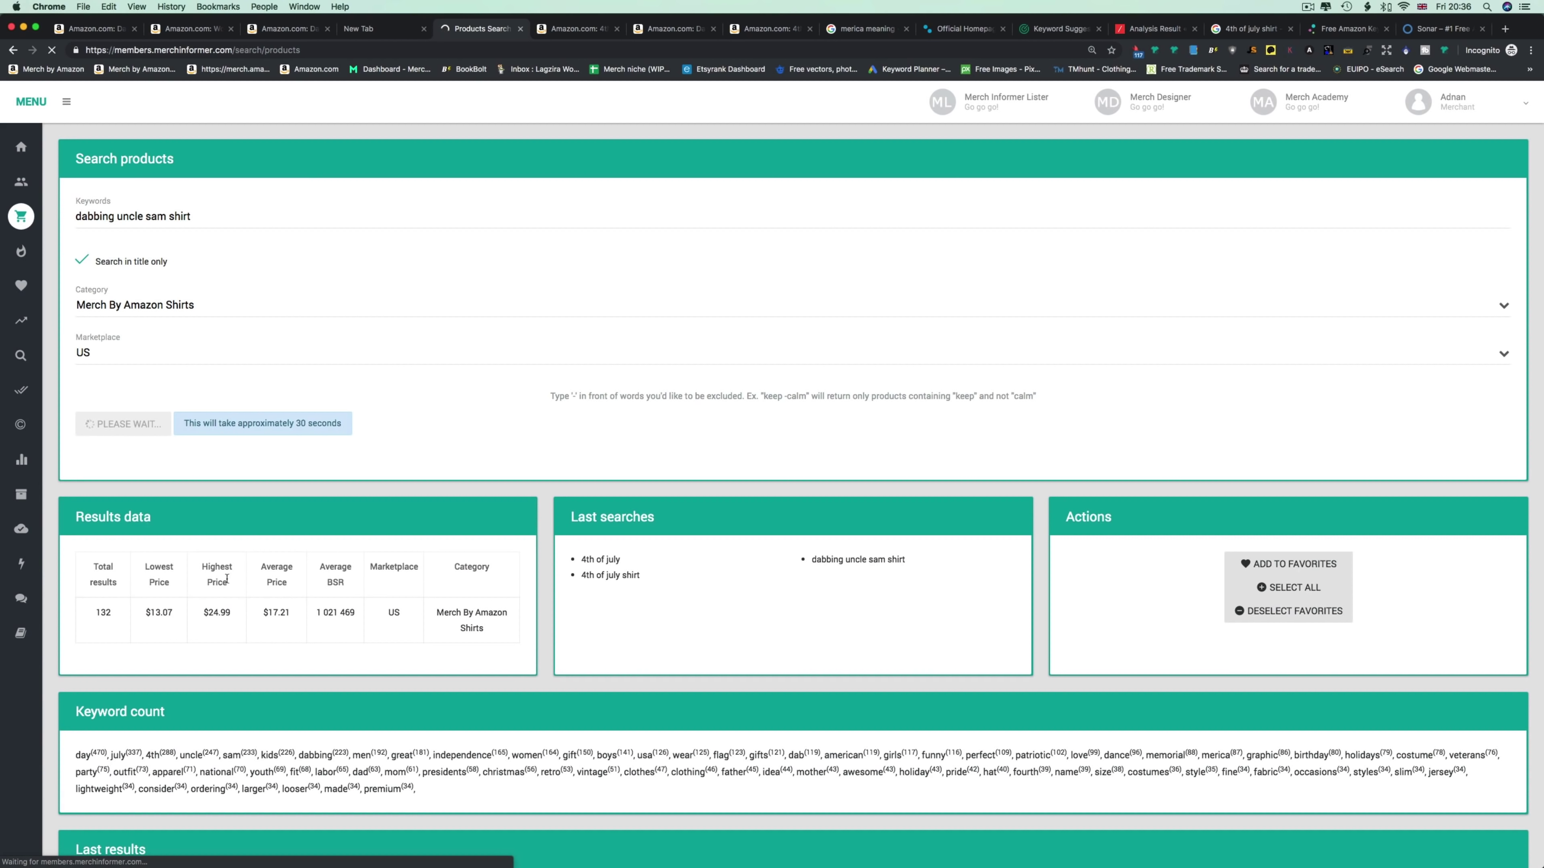
Examine the Keyword count list and the product results in Merch Informer for frequently used listing keywords.
scroll(227, 579, down, 5)
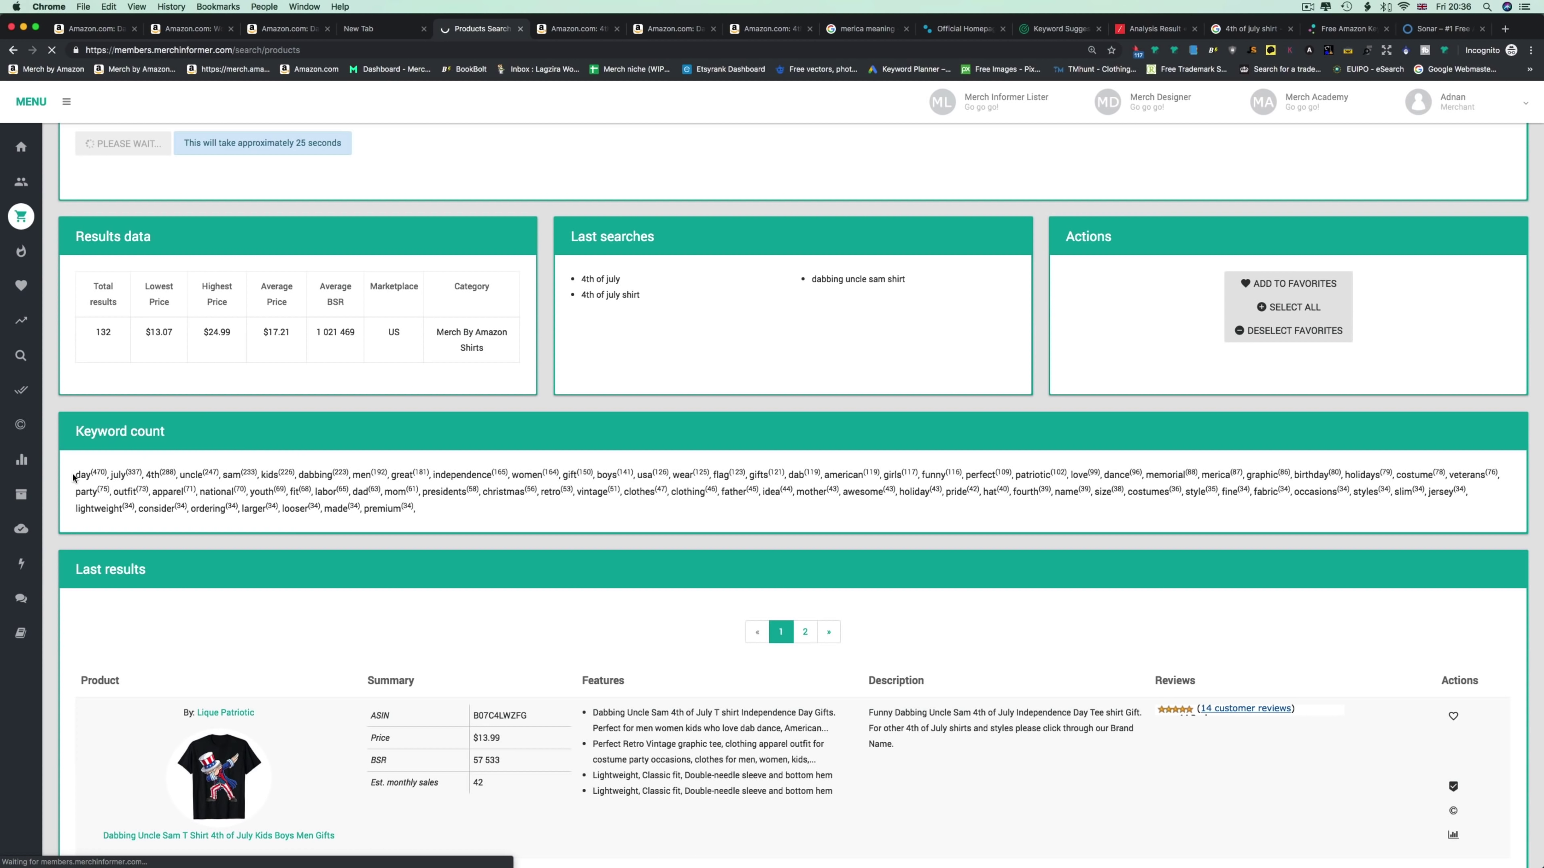
drag(74, 474, 428, 515)
click(428, 515)
scroll(228, 564, down, 3)
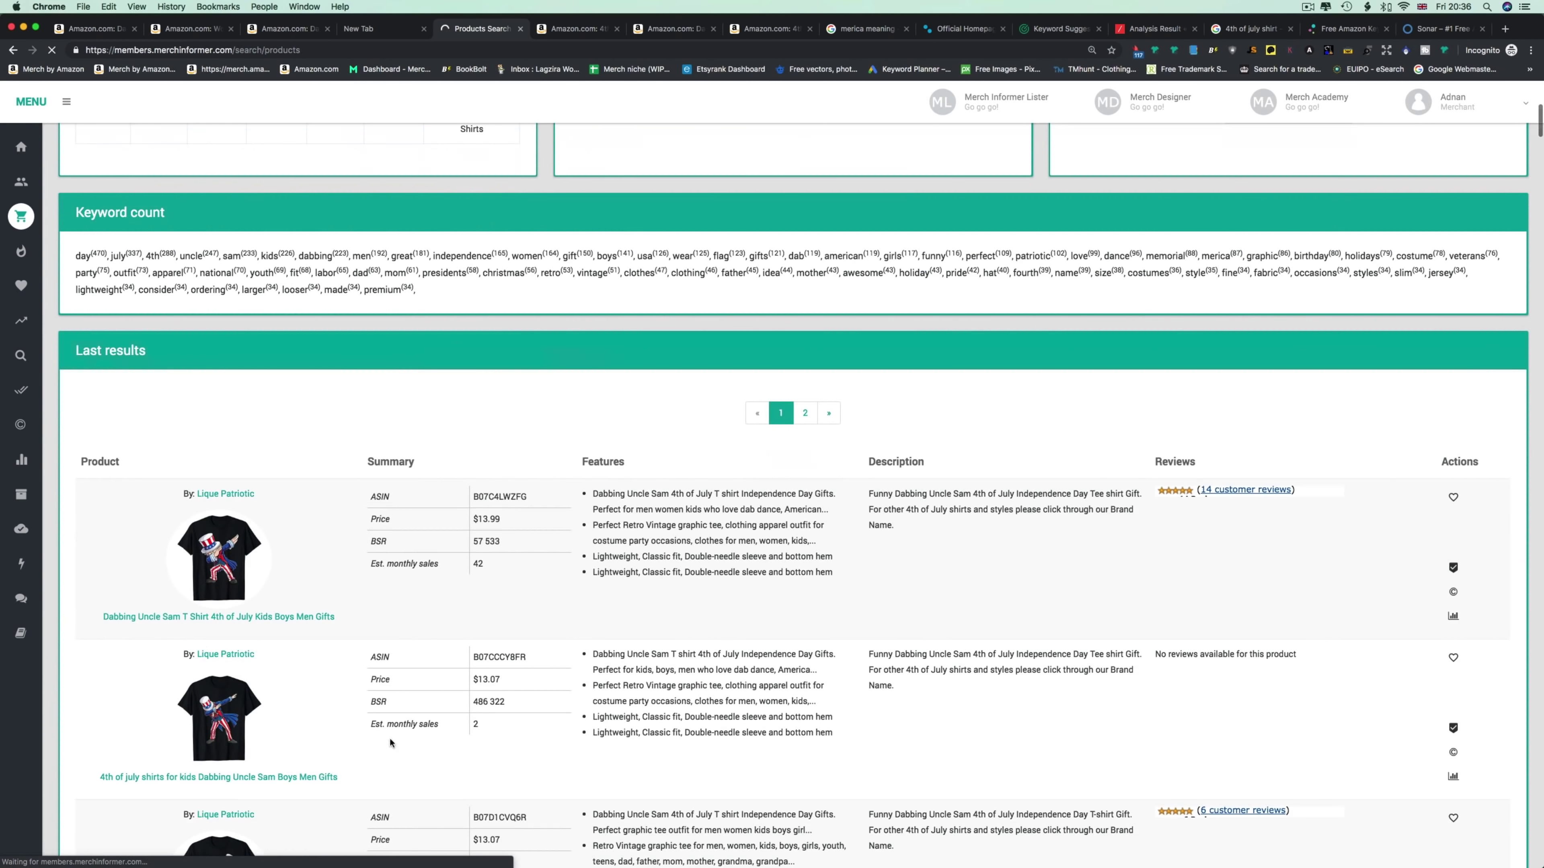
scroll(416, 678, down, 9)
scroll(359, 566, up, 14)
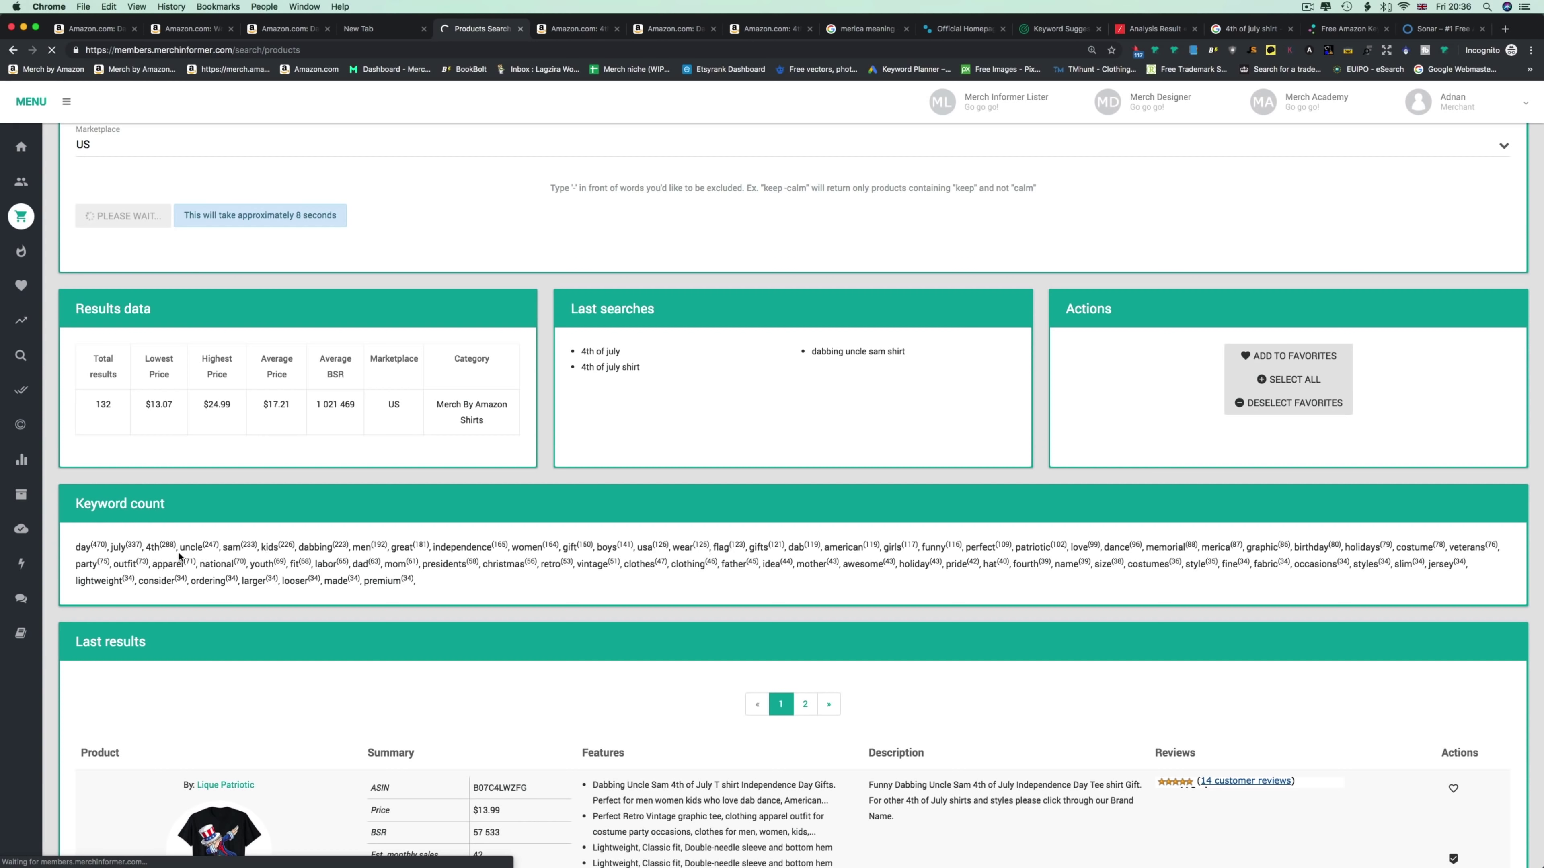
scroll(296, 511, down, 4)
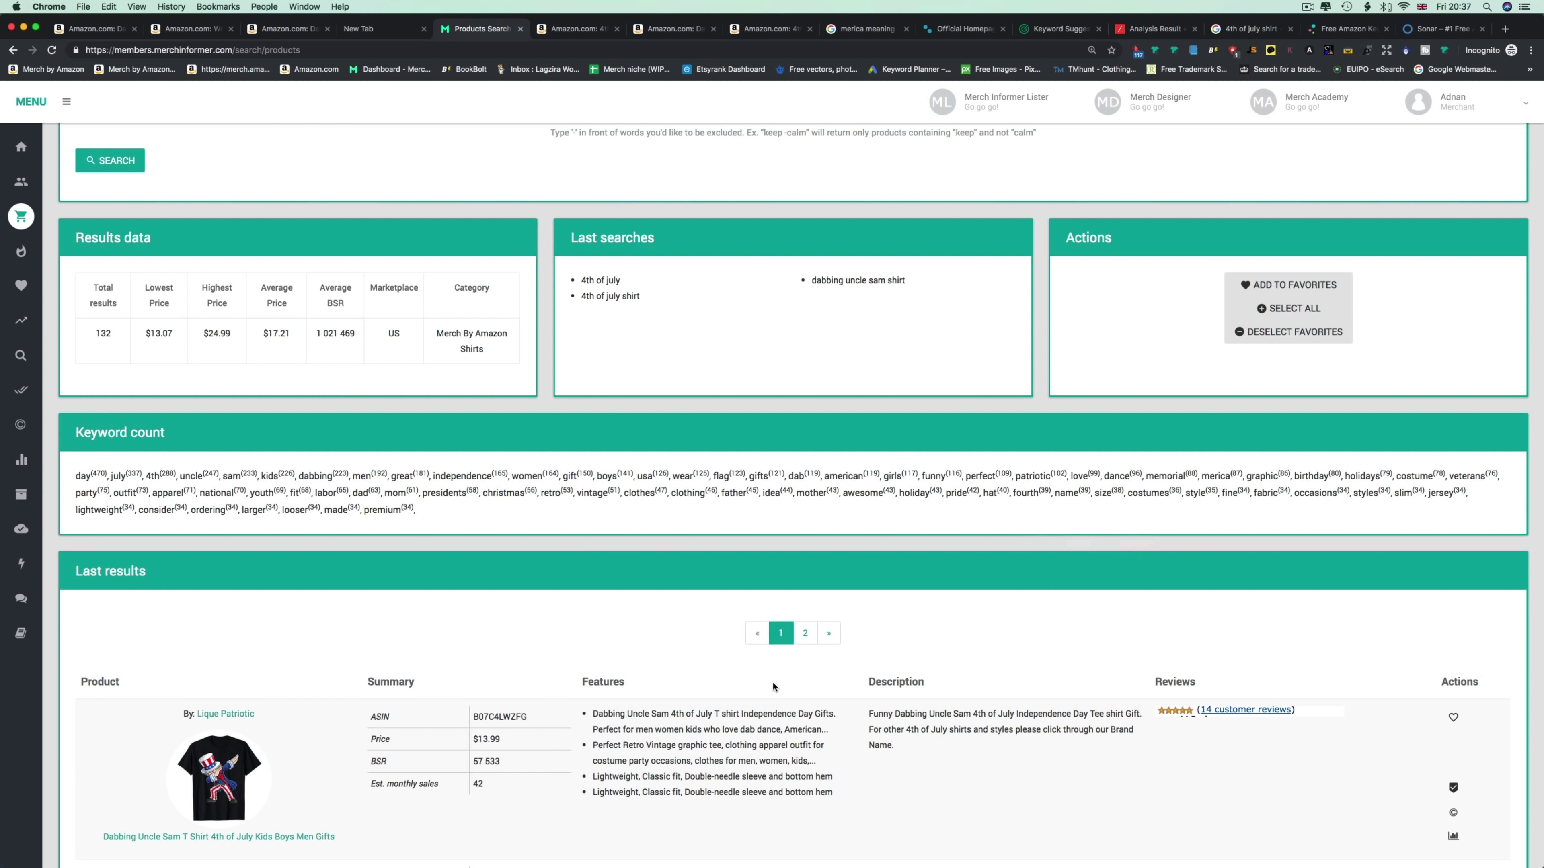
double_click(459, 476)
double_click(606, 476)
click(639, 477)
Bring up the TextEdit keyword notes and compare them with the Keyword count list in Chrome.
mouse_move(850, 847)
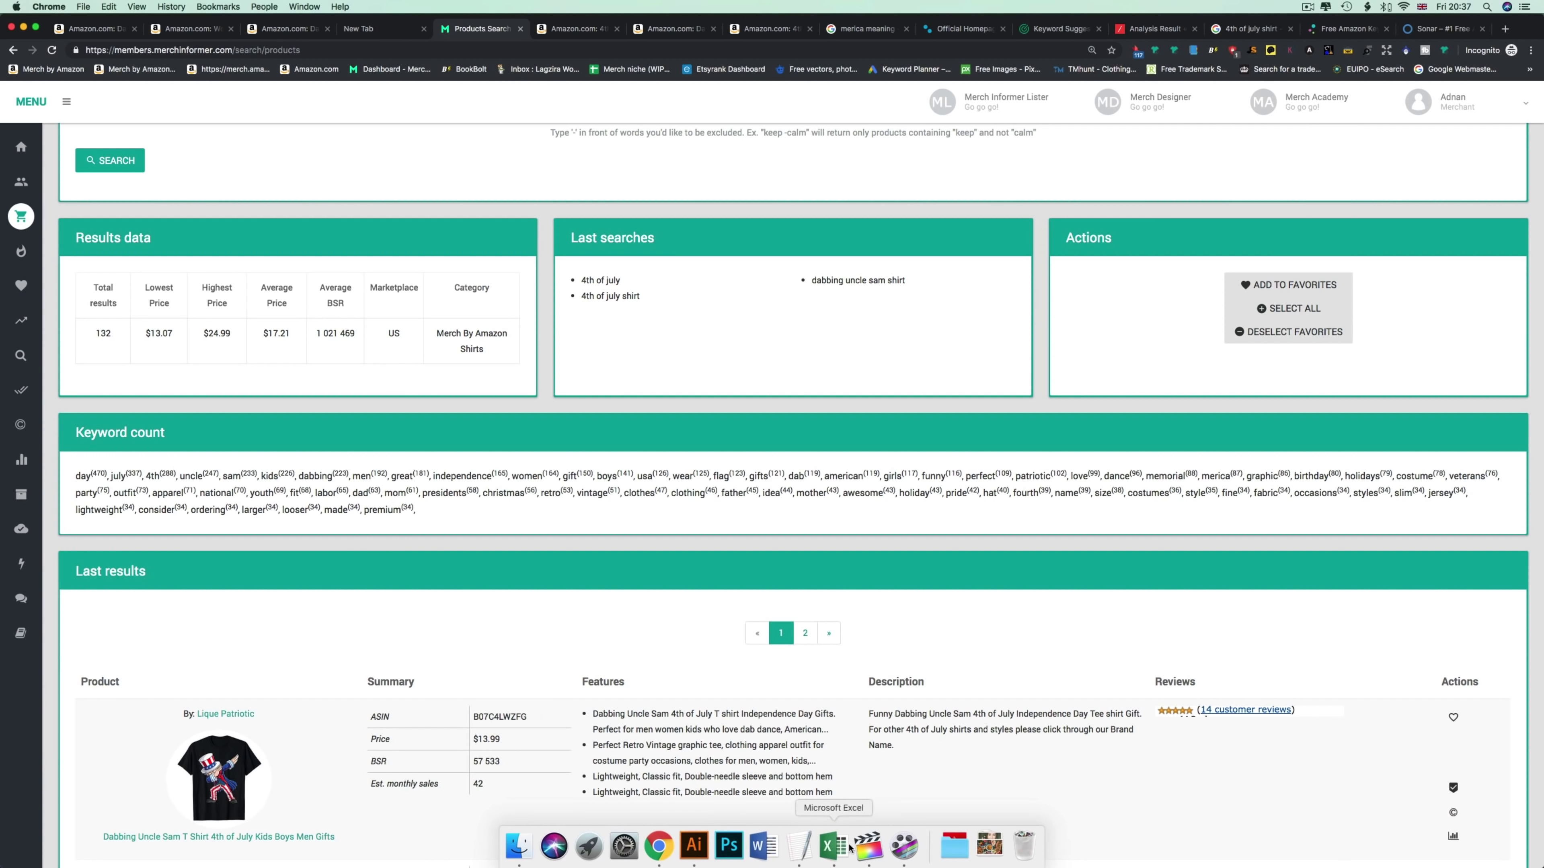
click(798, 846)
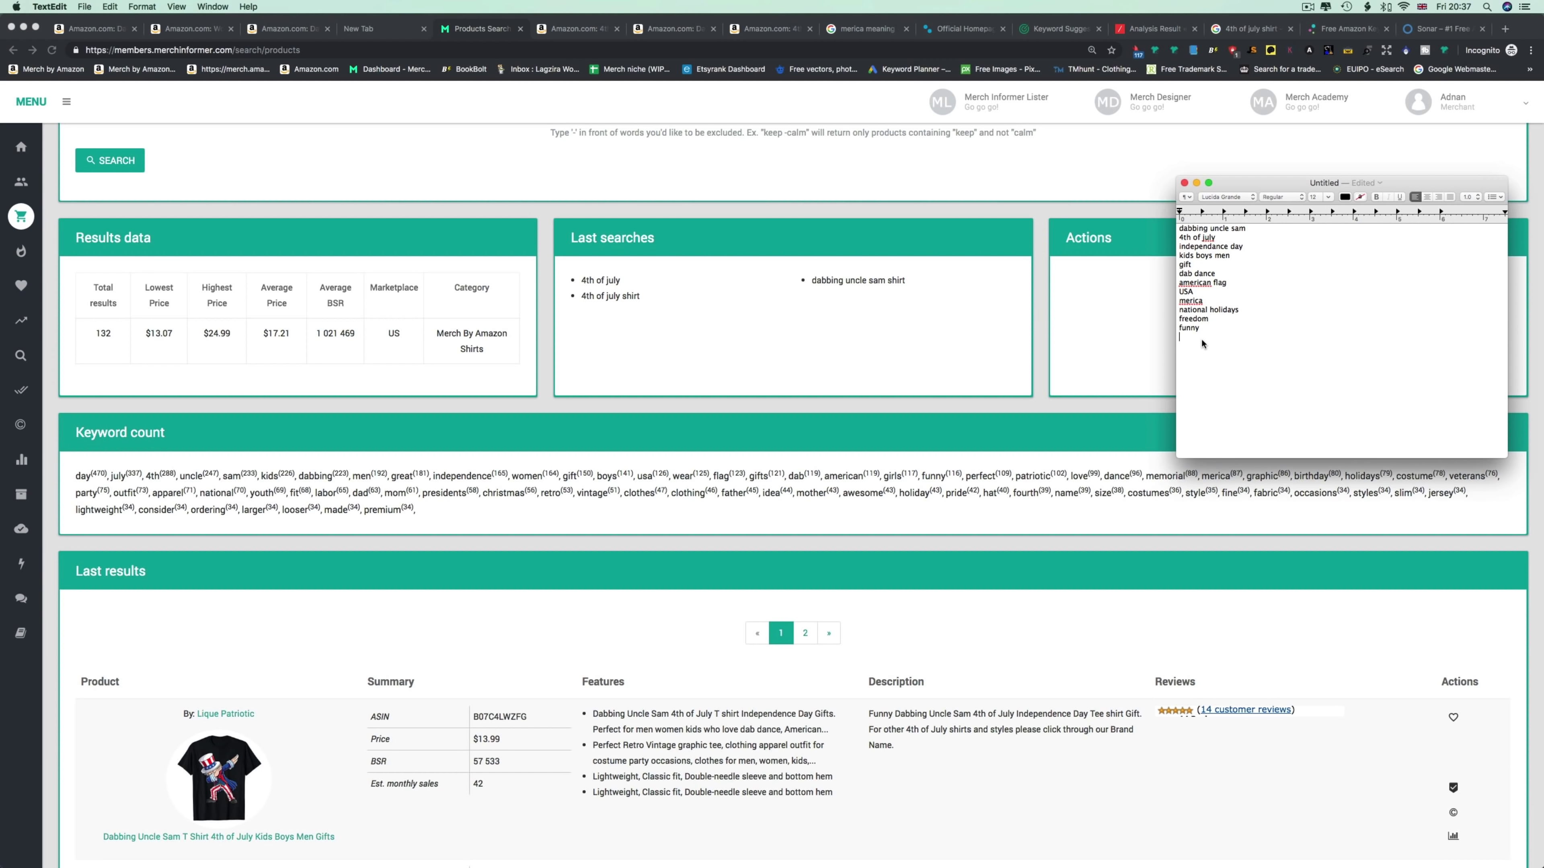
click(817, 535)
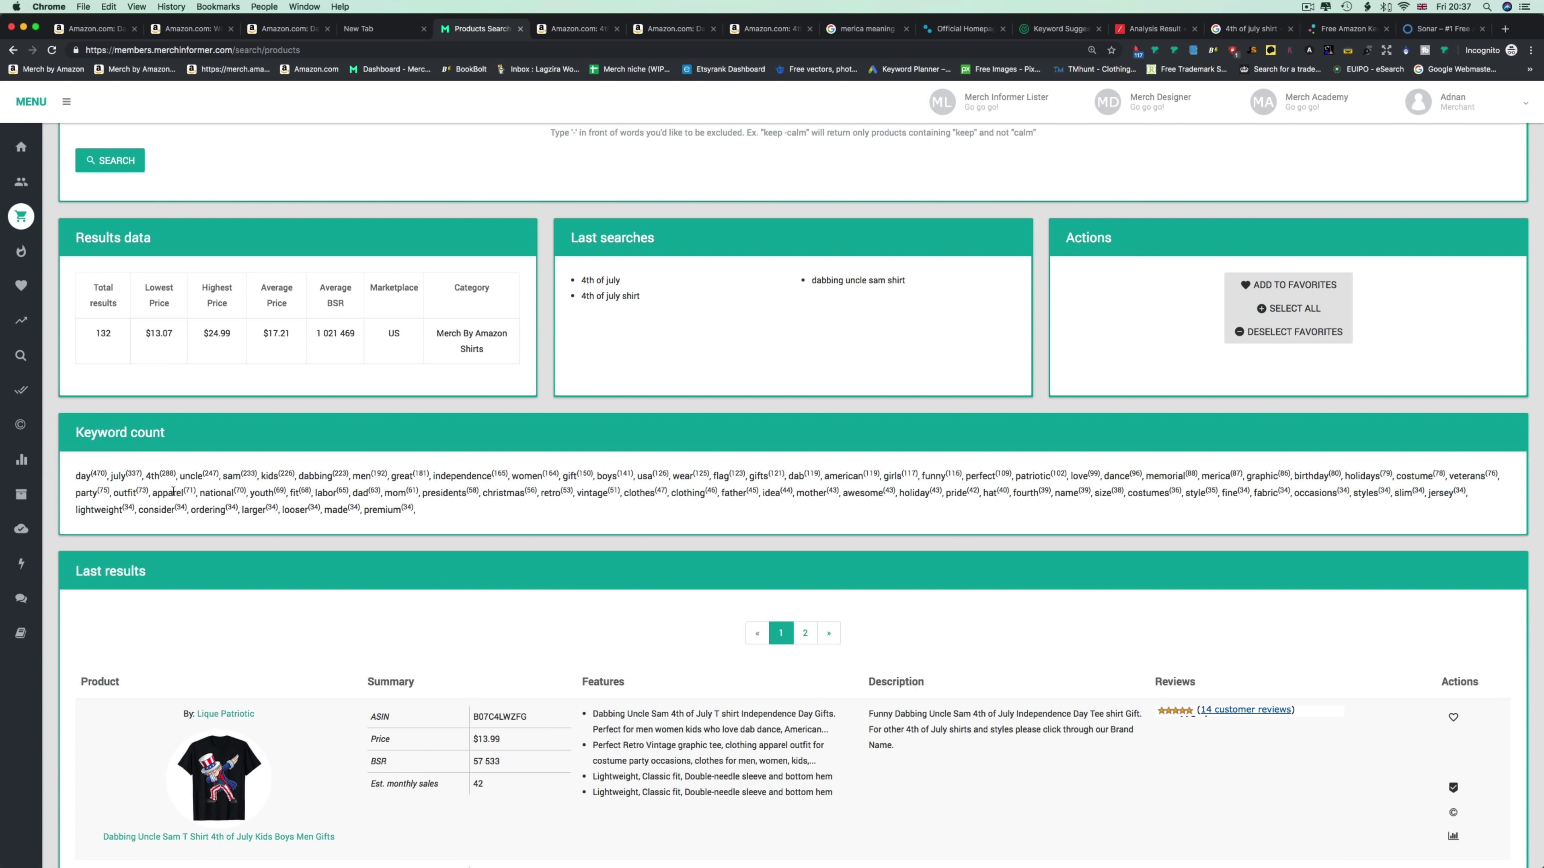
drag(98, 487, 466, 510)
click(480, 516)
Open Merch Informer's Keyword Cloud and run its search for May 3, 2019.
click(61, 531)
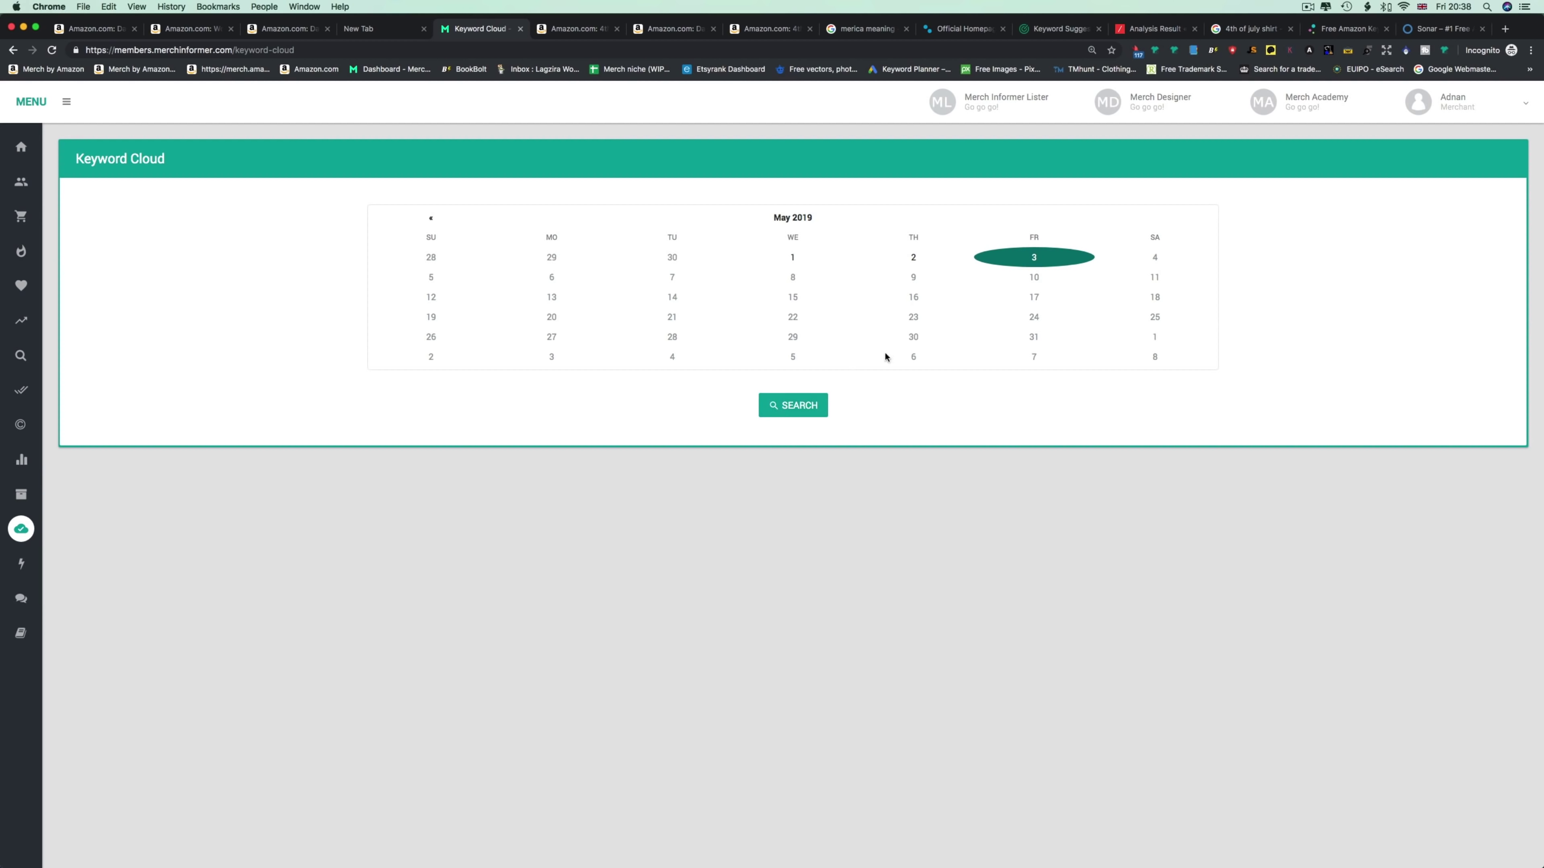
click(784, 406)
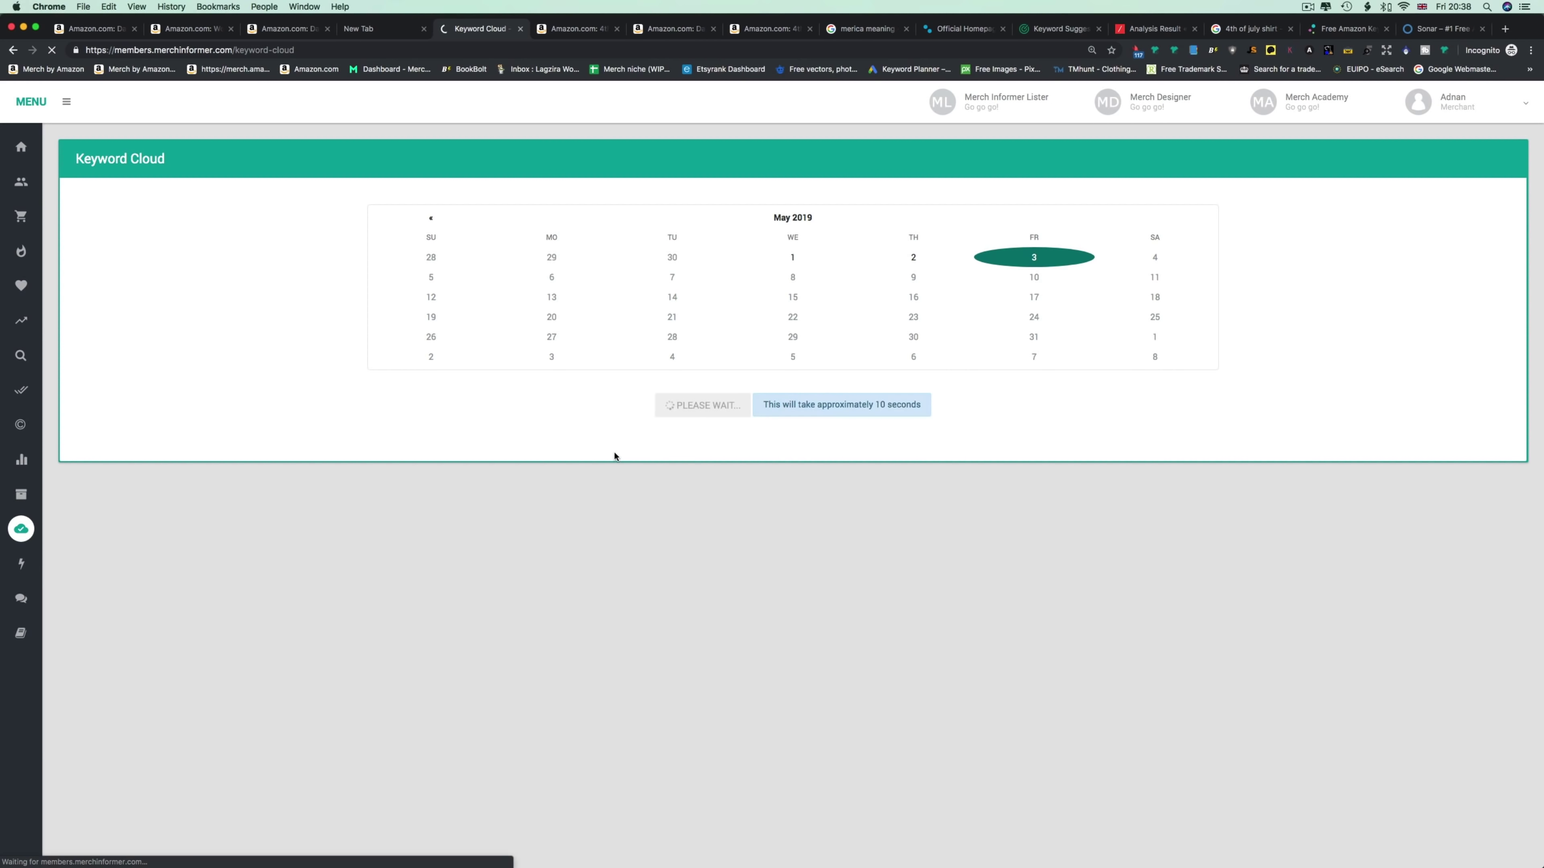
scroll(318, 496, down, 5)
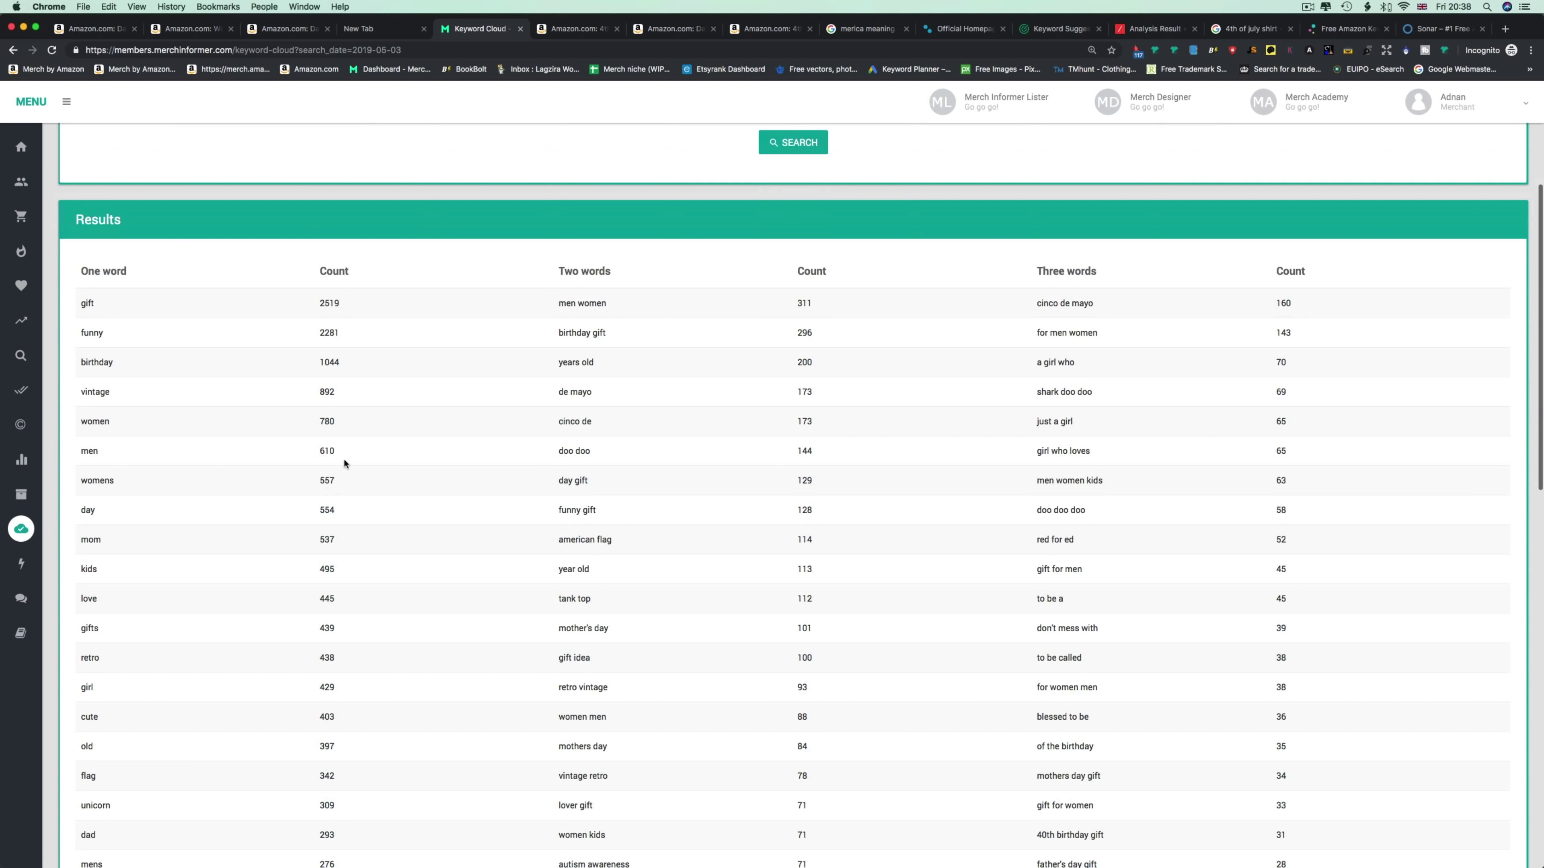
Examine the One word column of the Keyword Cloud results for popular single keywords such as gift and funny.
mouse_move(84, 301)
mouse_down()
mouse_move(99, 359)
mouse_move(99, 305)
mouse_move(79, 304)
mouse_up()
click(99, 301)
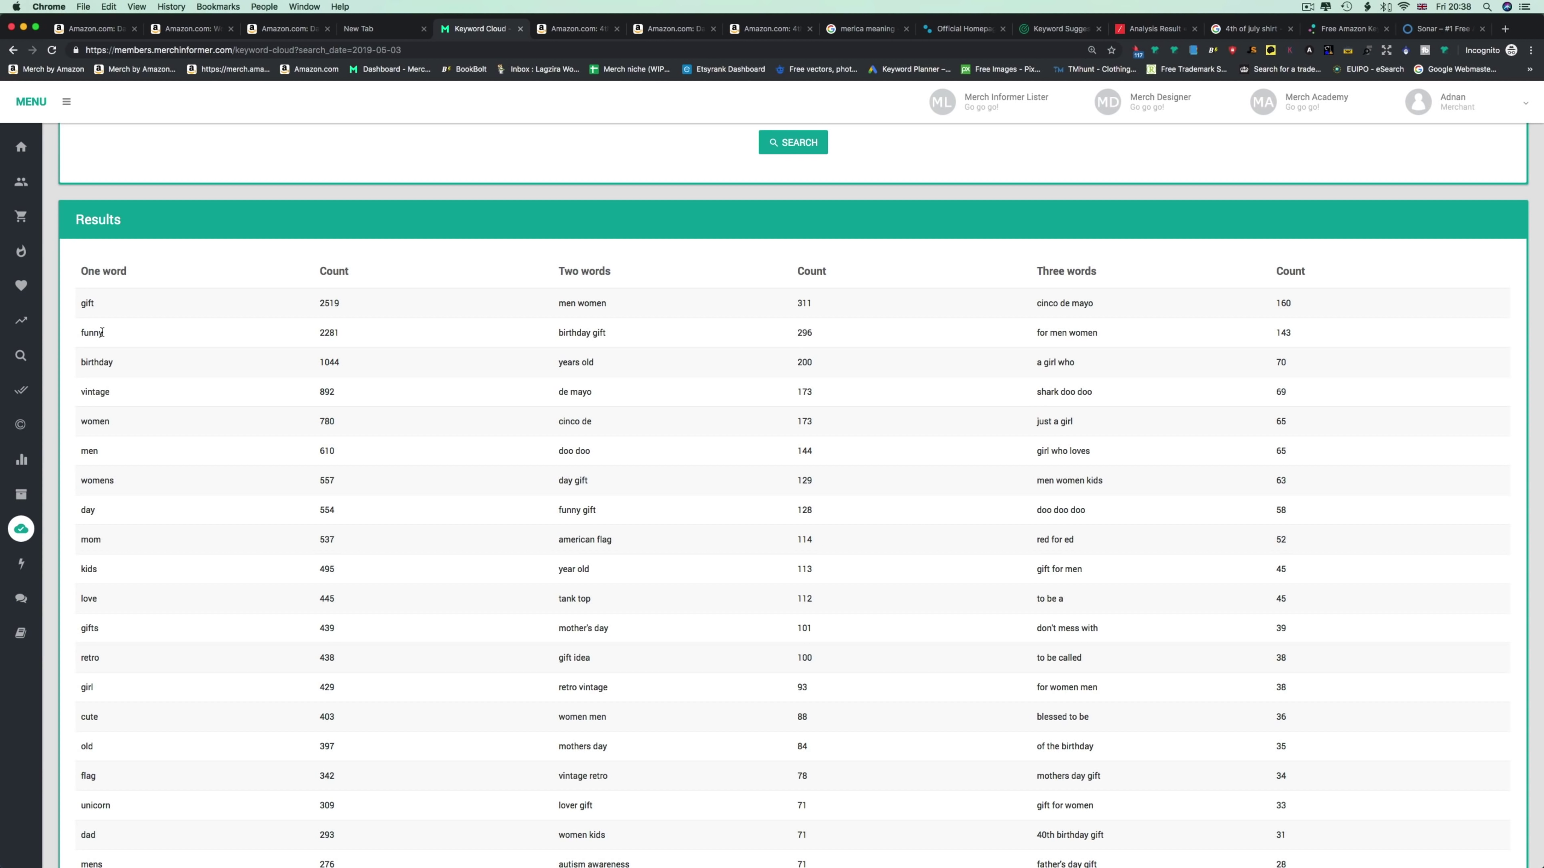
drag(102, 332, 93, 332)
click(95, 389)
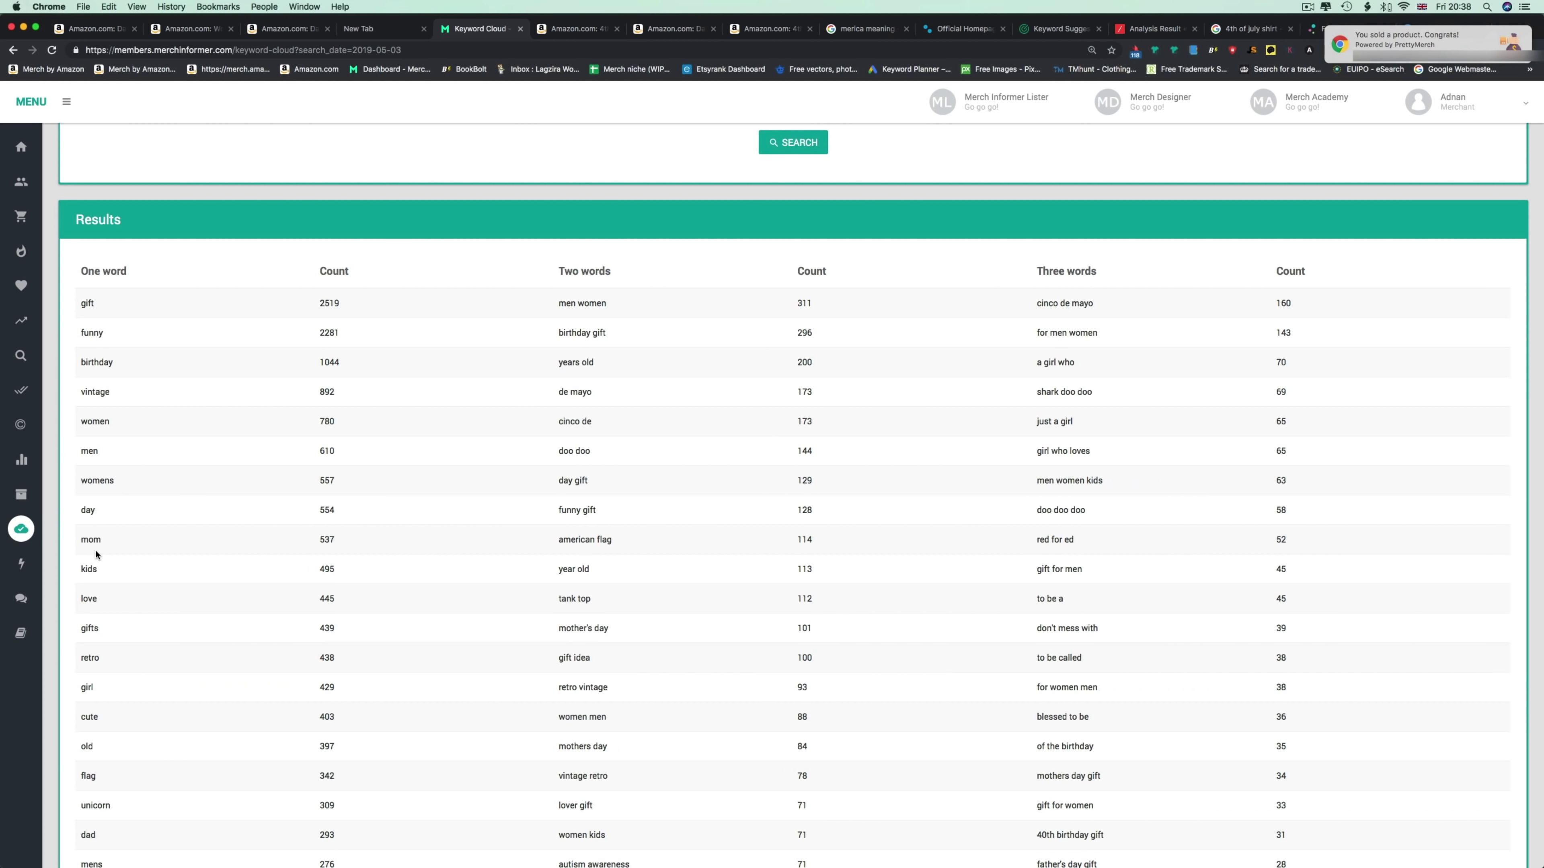
scroll(89, 581, down, 3)
scroll(89, 583, down, 2)
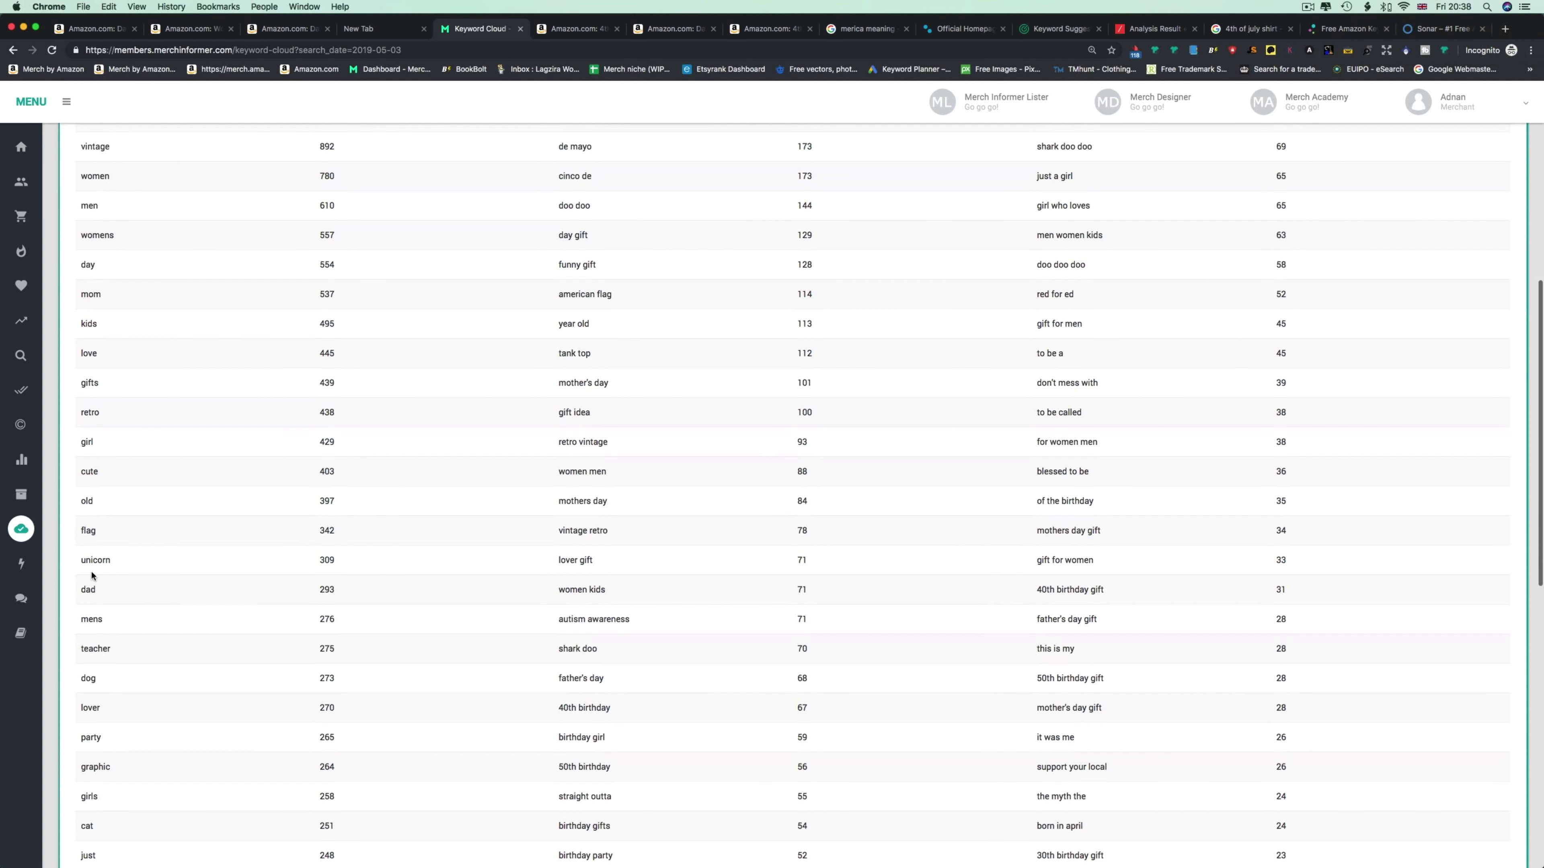
scroll(107, 602, down, 2)
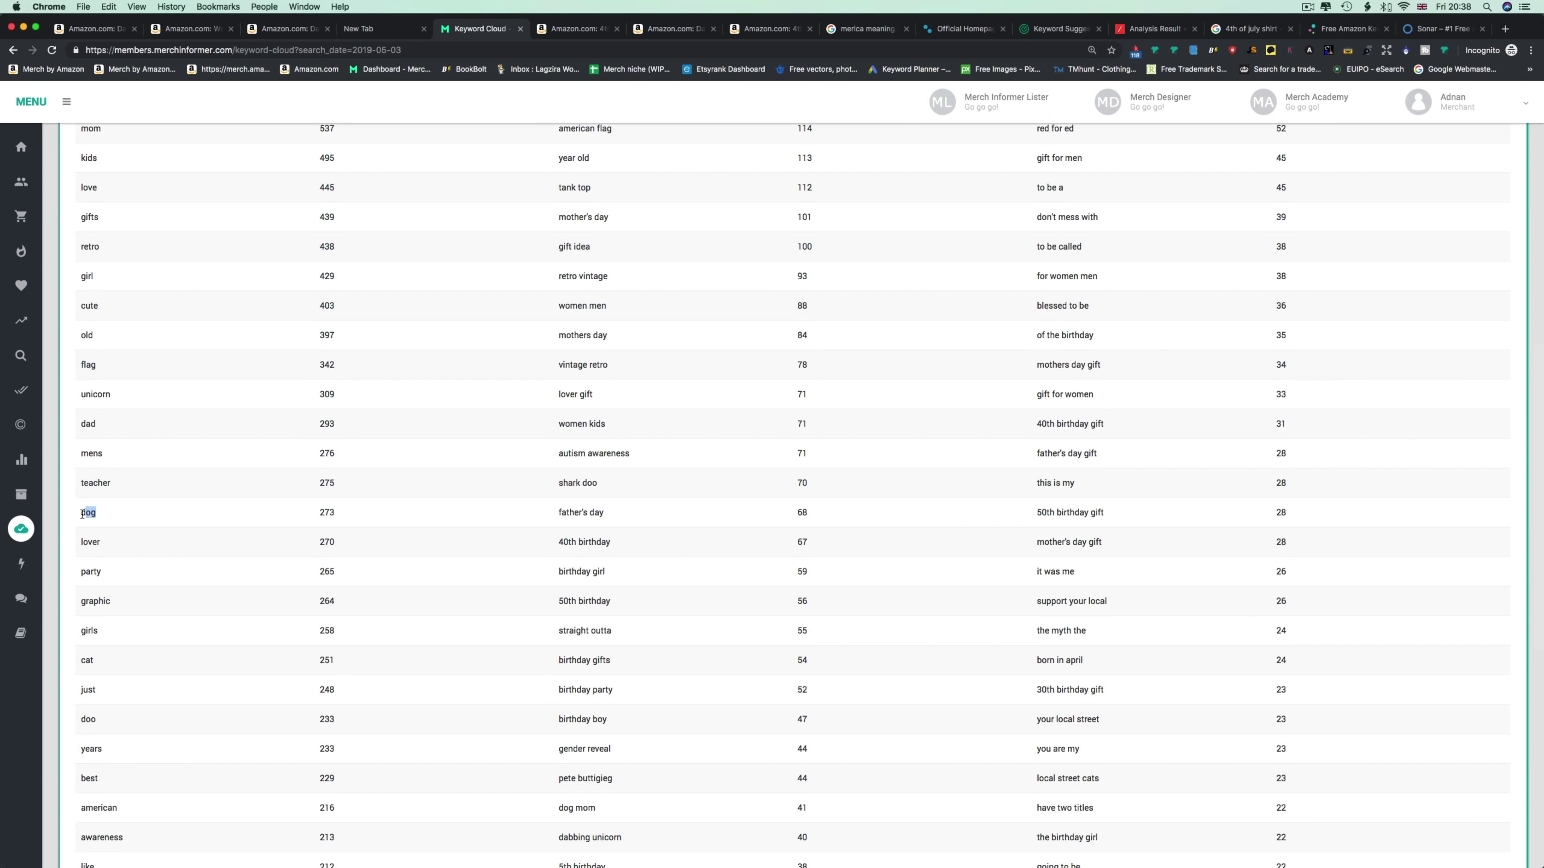
scroll(90, 565, up, 10)
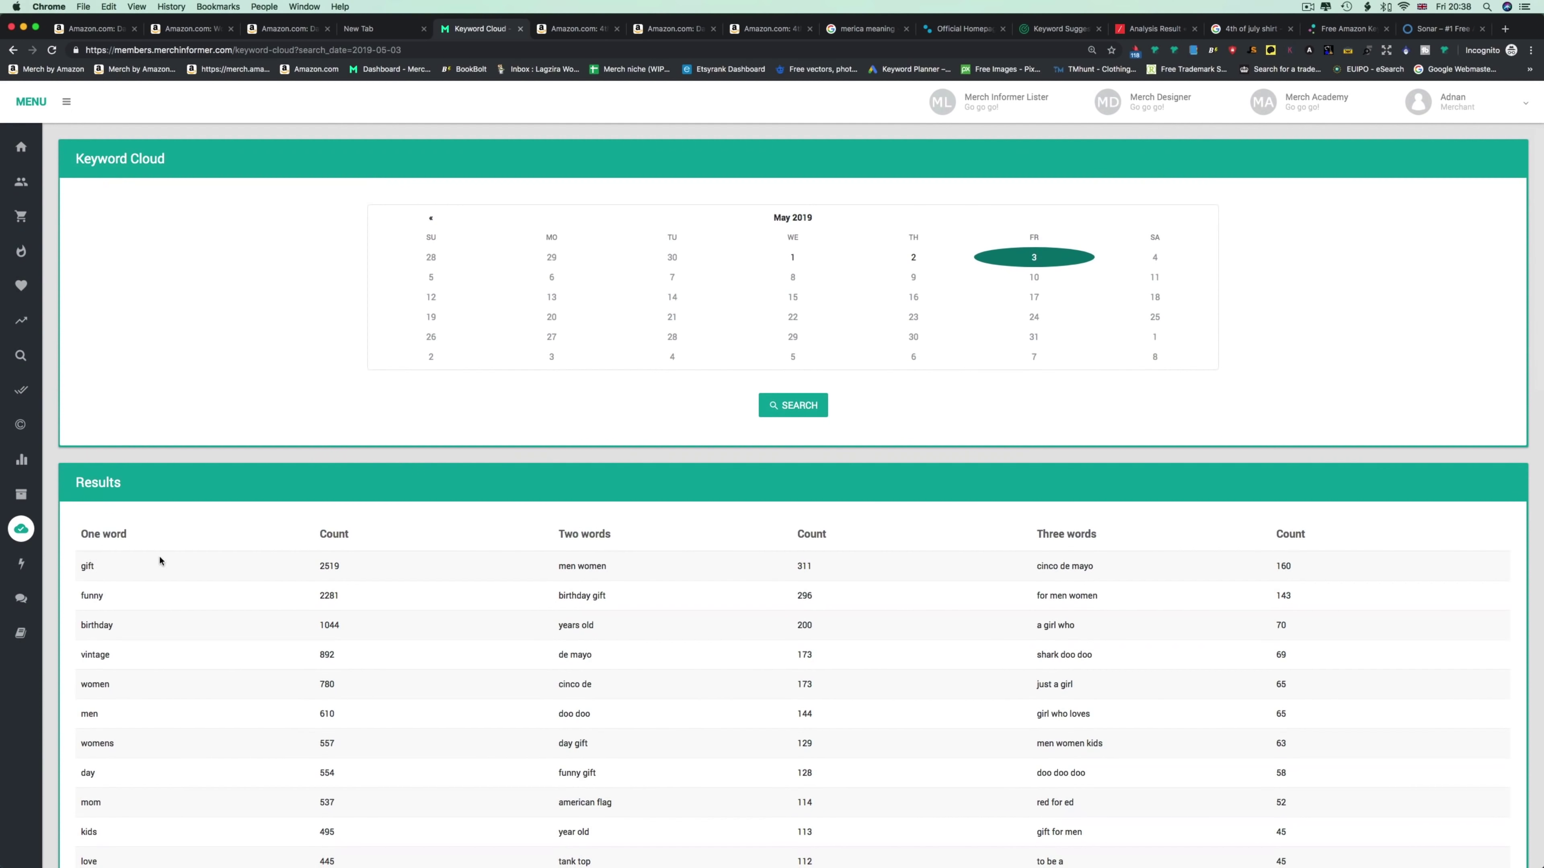
Review the Three words column of the Keyword Cloud results, checking phrases such as "cinco de mayo", "red for ed" and "don't mess with".
scroll(498, 568, down, 3)
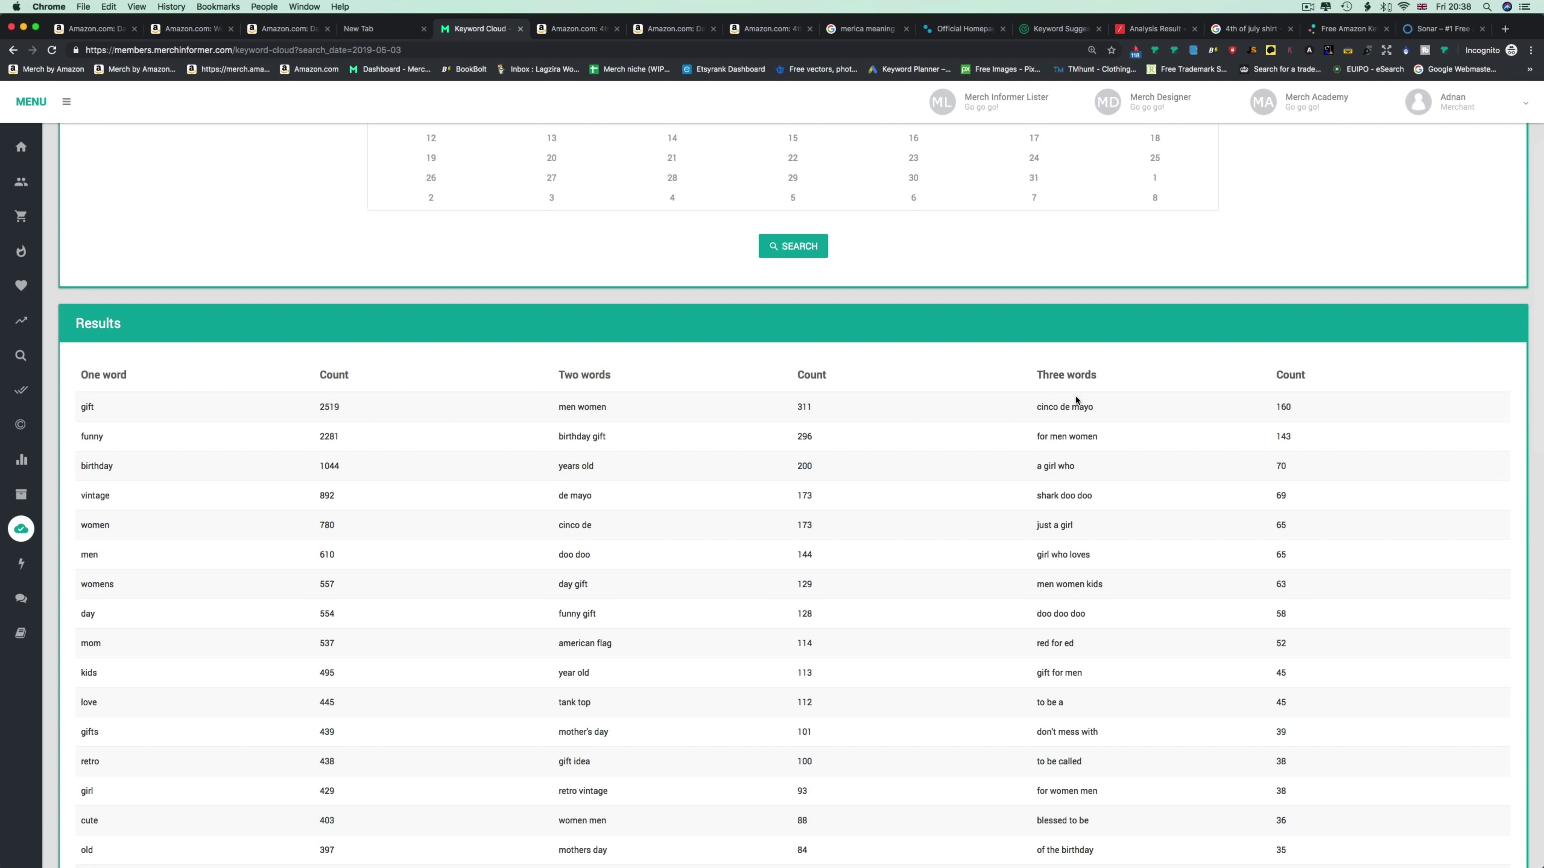
mouse_move(1039, 407)
mouse_down()
mouse_move(1094, 407)
mouse_move(1037, 408)
mouse_up()
scroll(747, 508, down, 5)
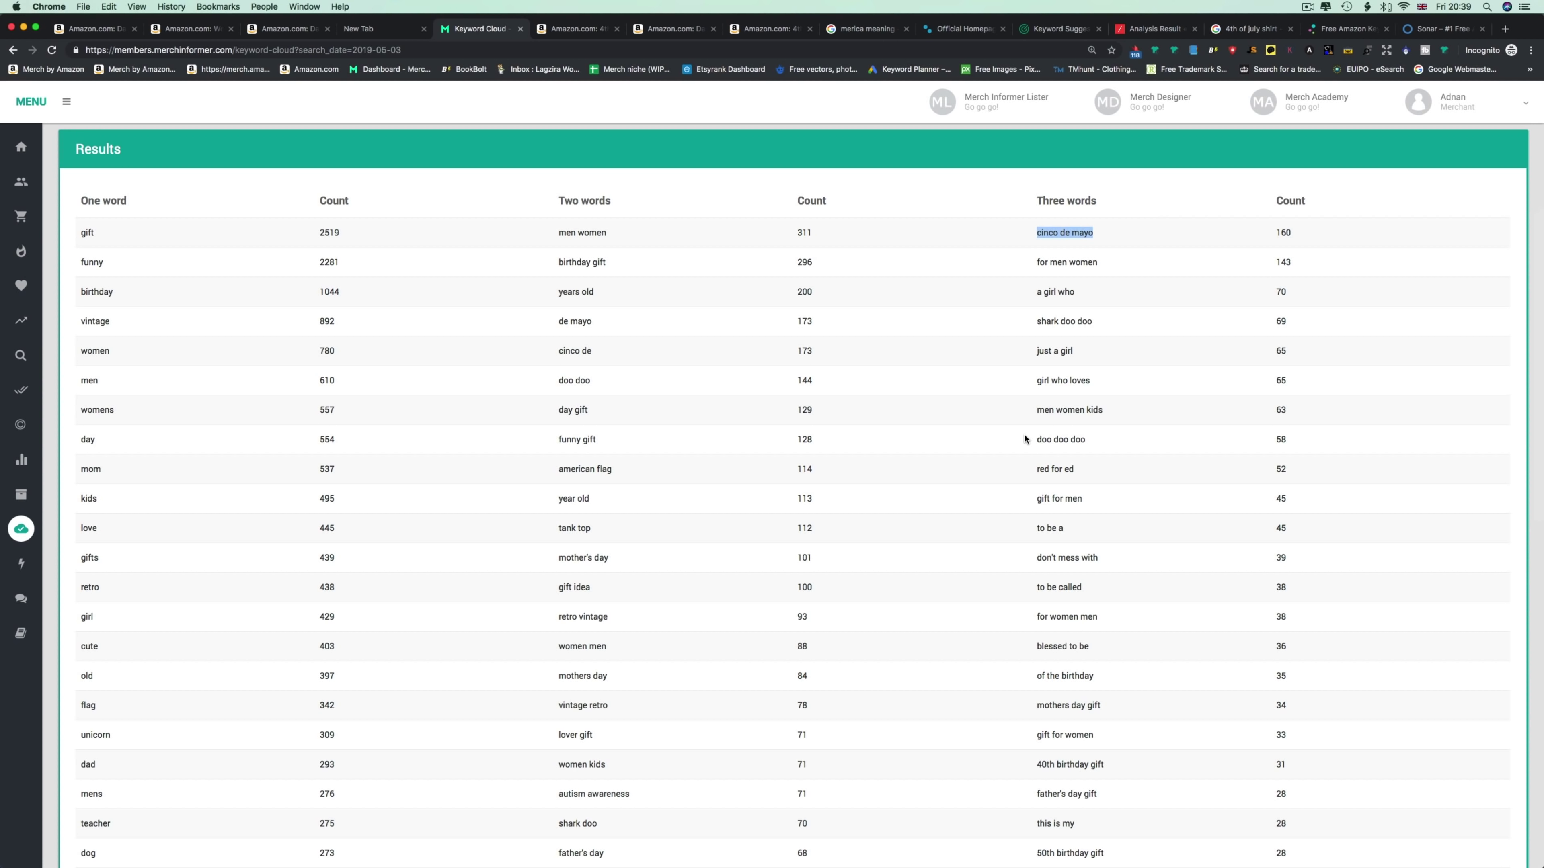
drag(1035, 469, 1075, 473)
drag(1037, 558, 1124, 558)
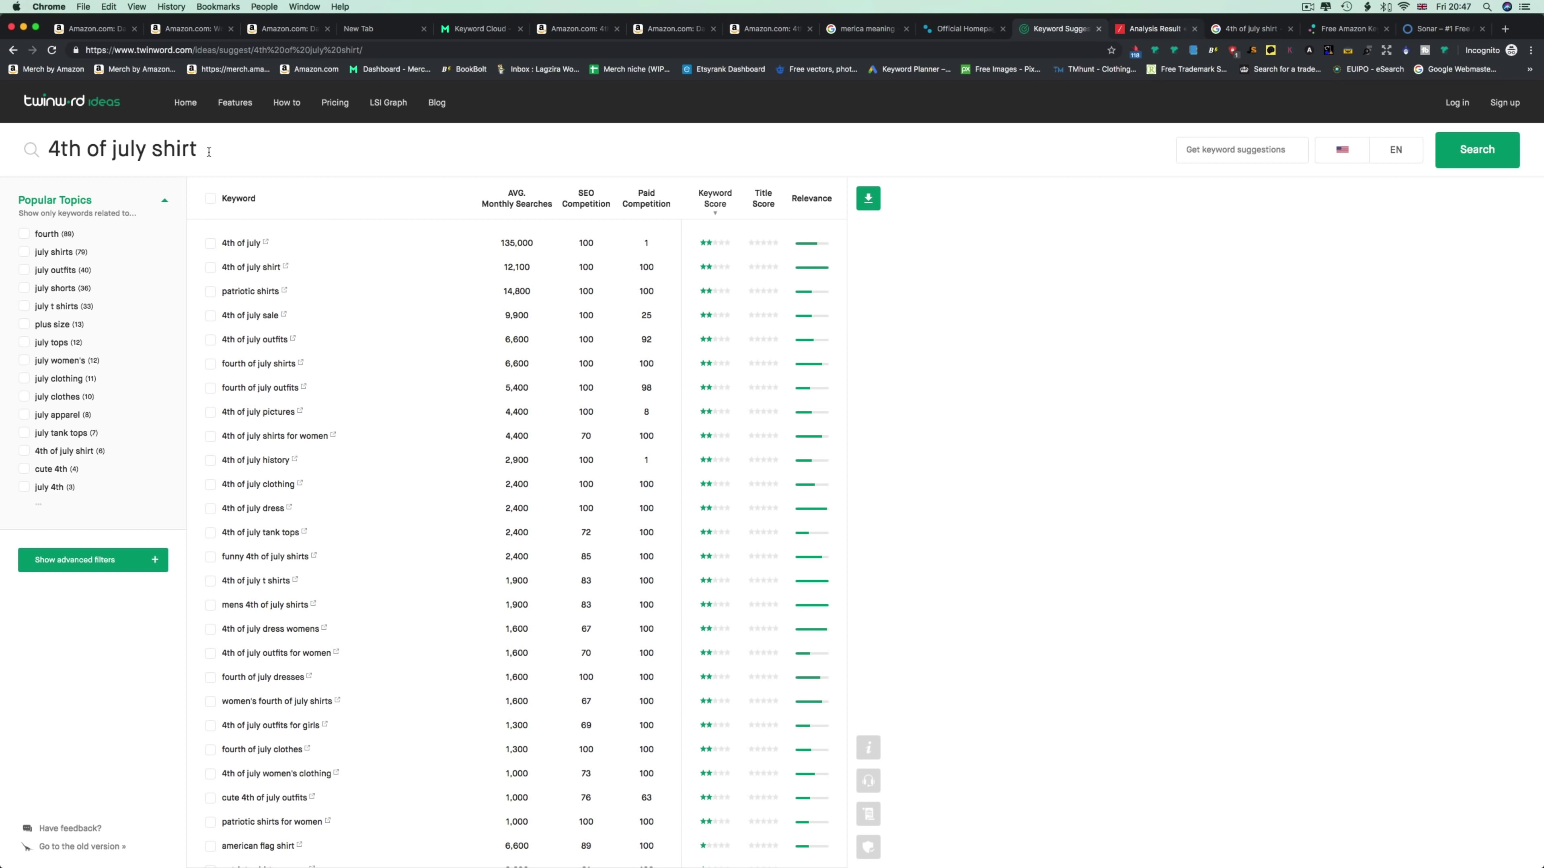
Review Twinword Ideas' keyword suggestions and monthly search volumes for "4th of july shirt".
drag(209, 152, 47, 152)
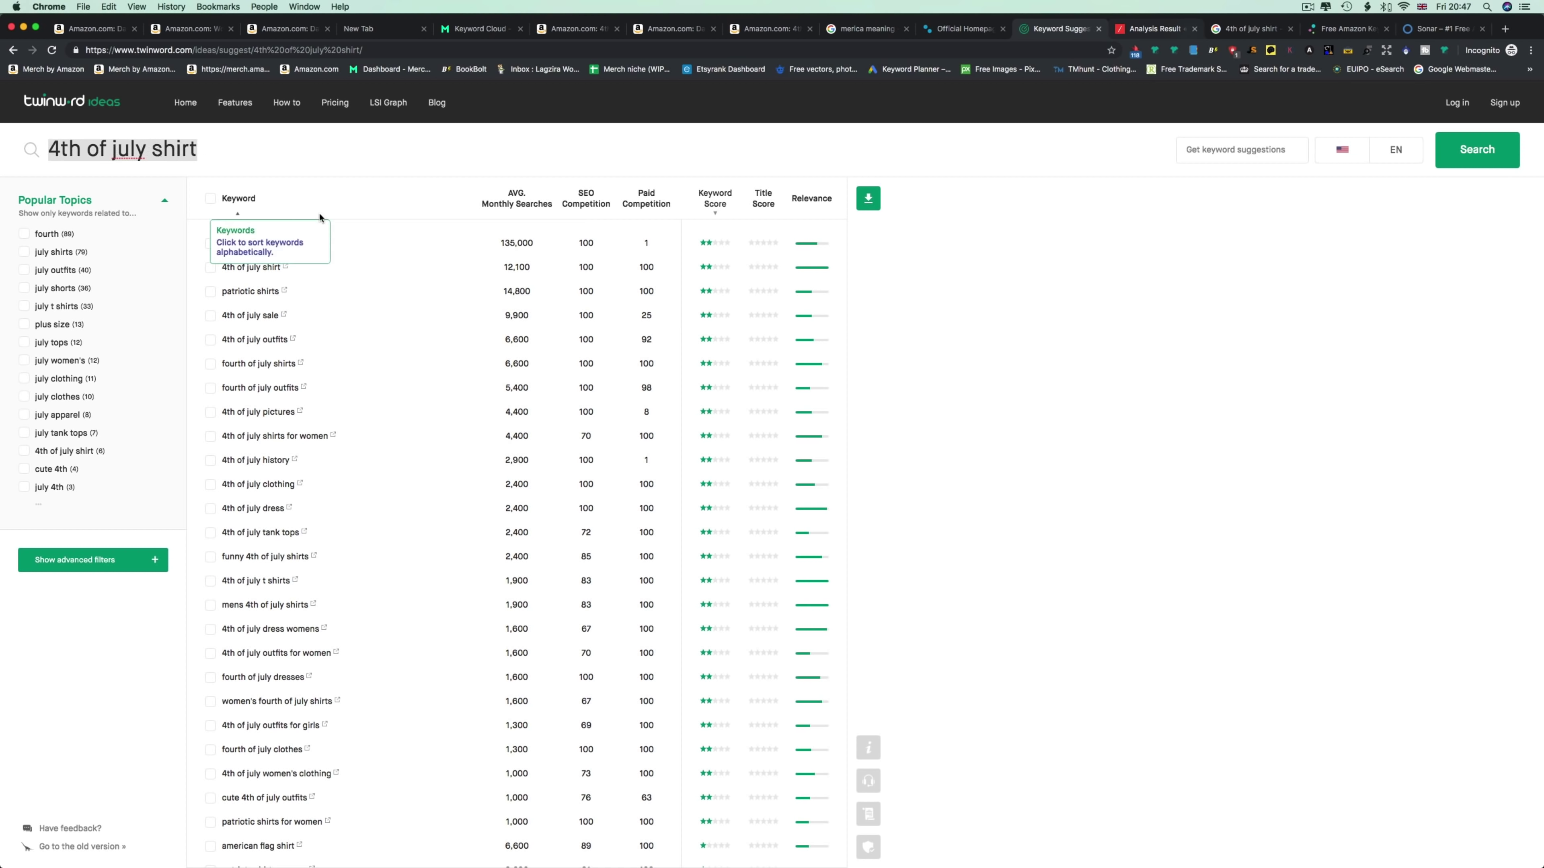
scroll(379, 242, down, 5)
scroll(379, 242, up, 5)
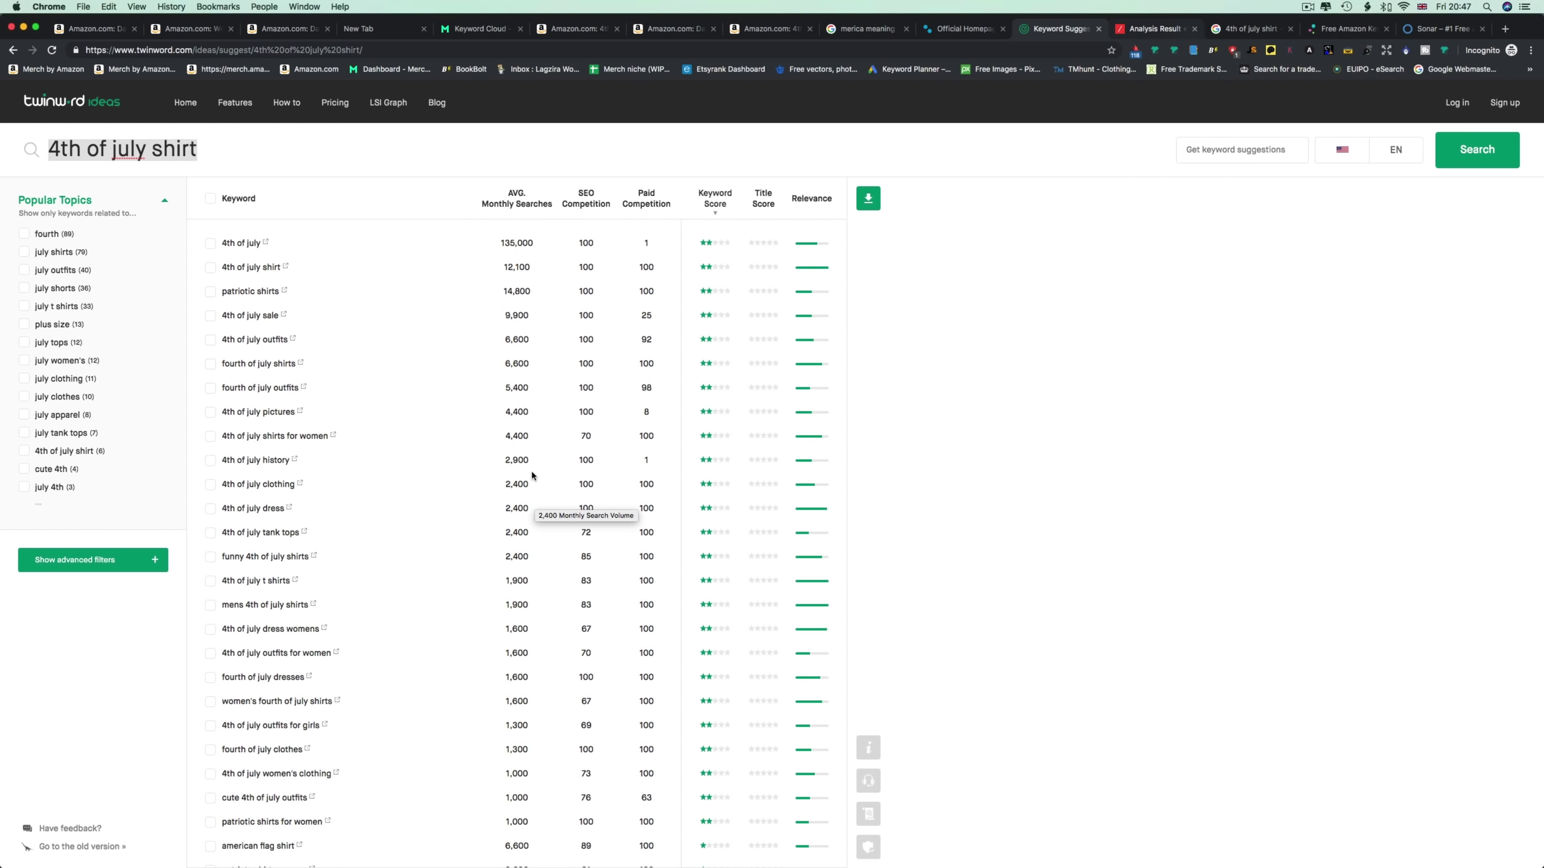
scroll(346, 484, down, 3)
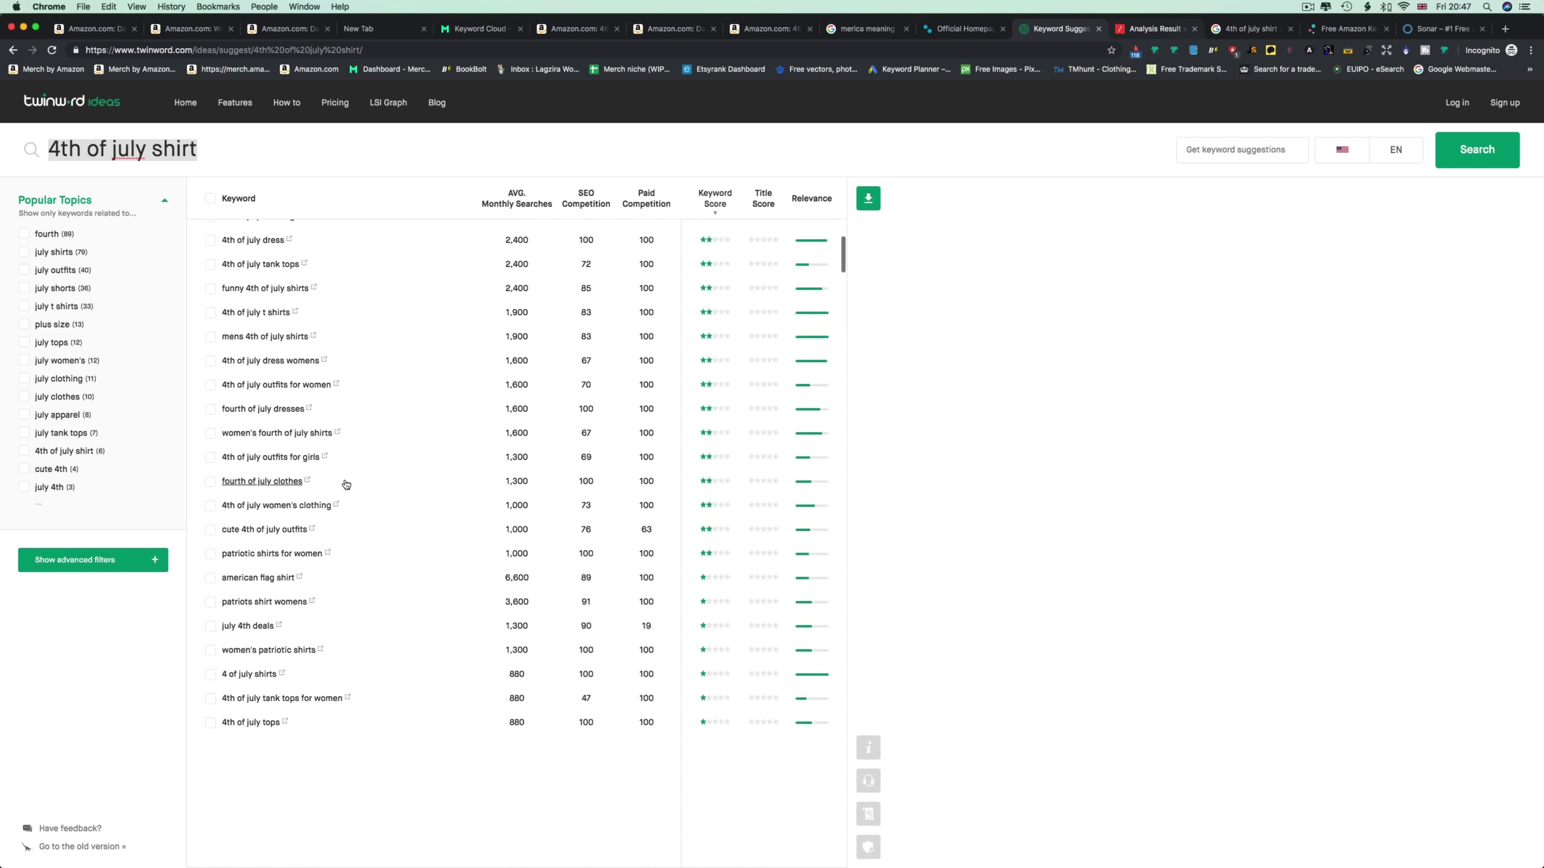
scroll(346, 484, up, 5)
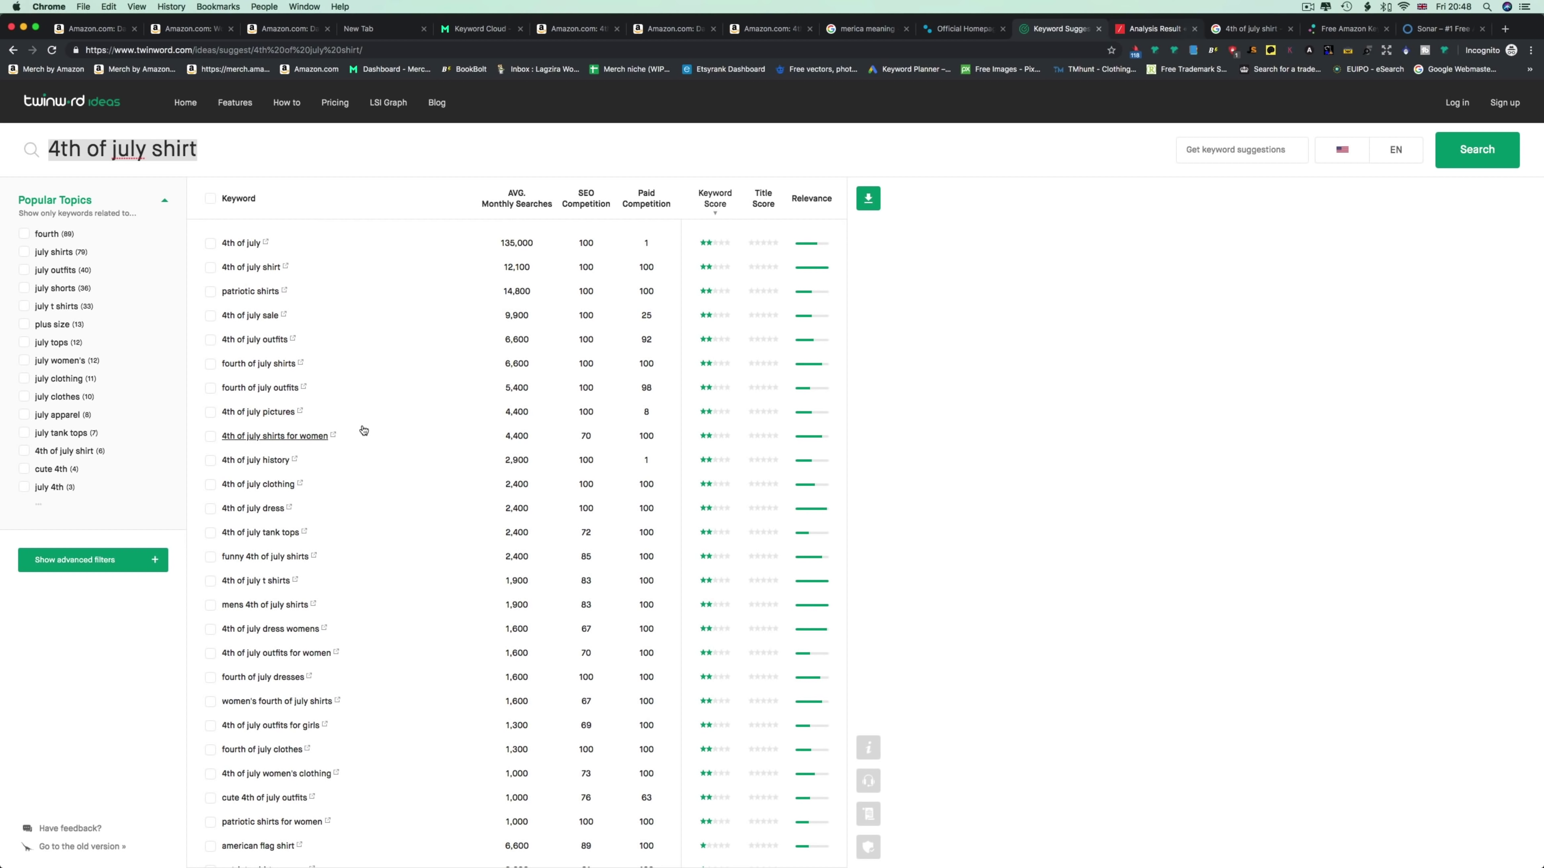
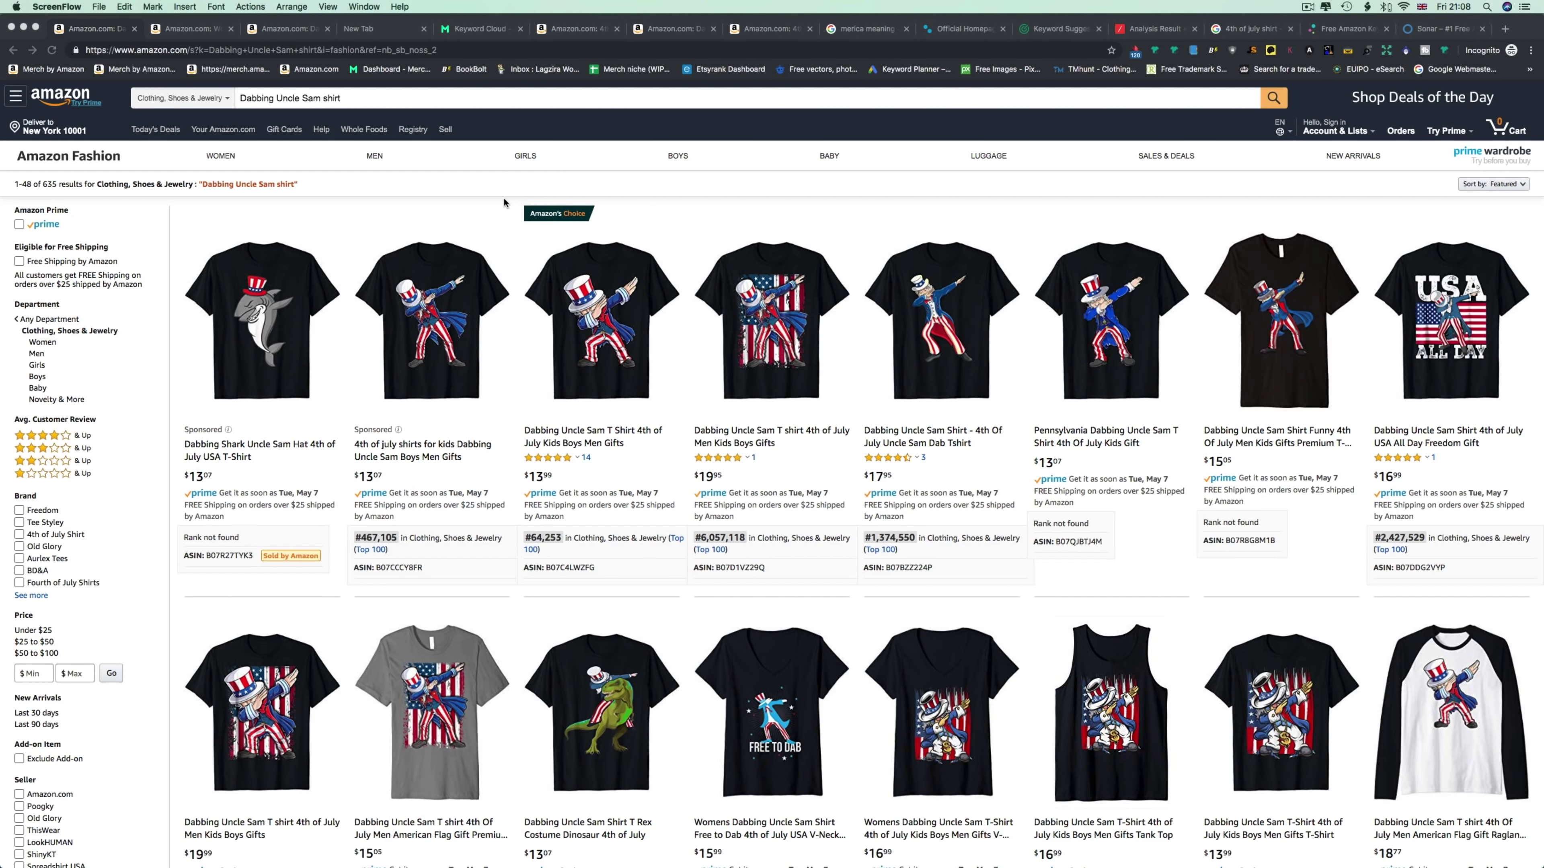
Run the Jungle Scout extension on the "Dabbing Uncle Sam shirt" search results and review the extracted product list.
click(264, 98)
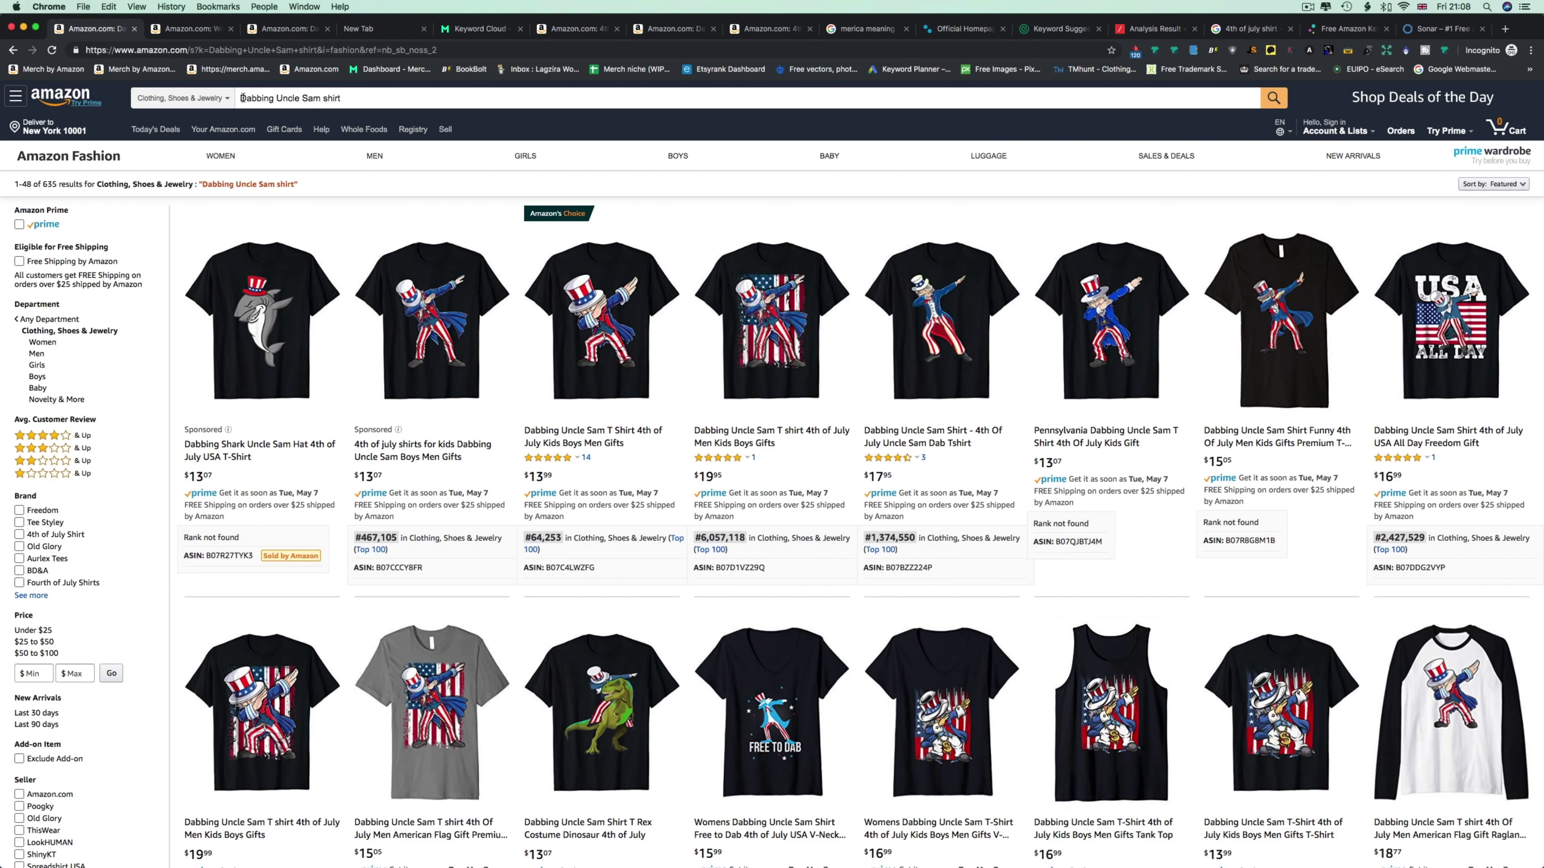
click(242, 98)
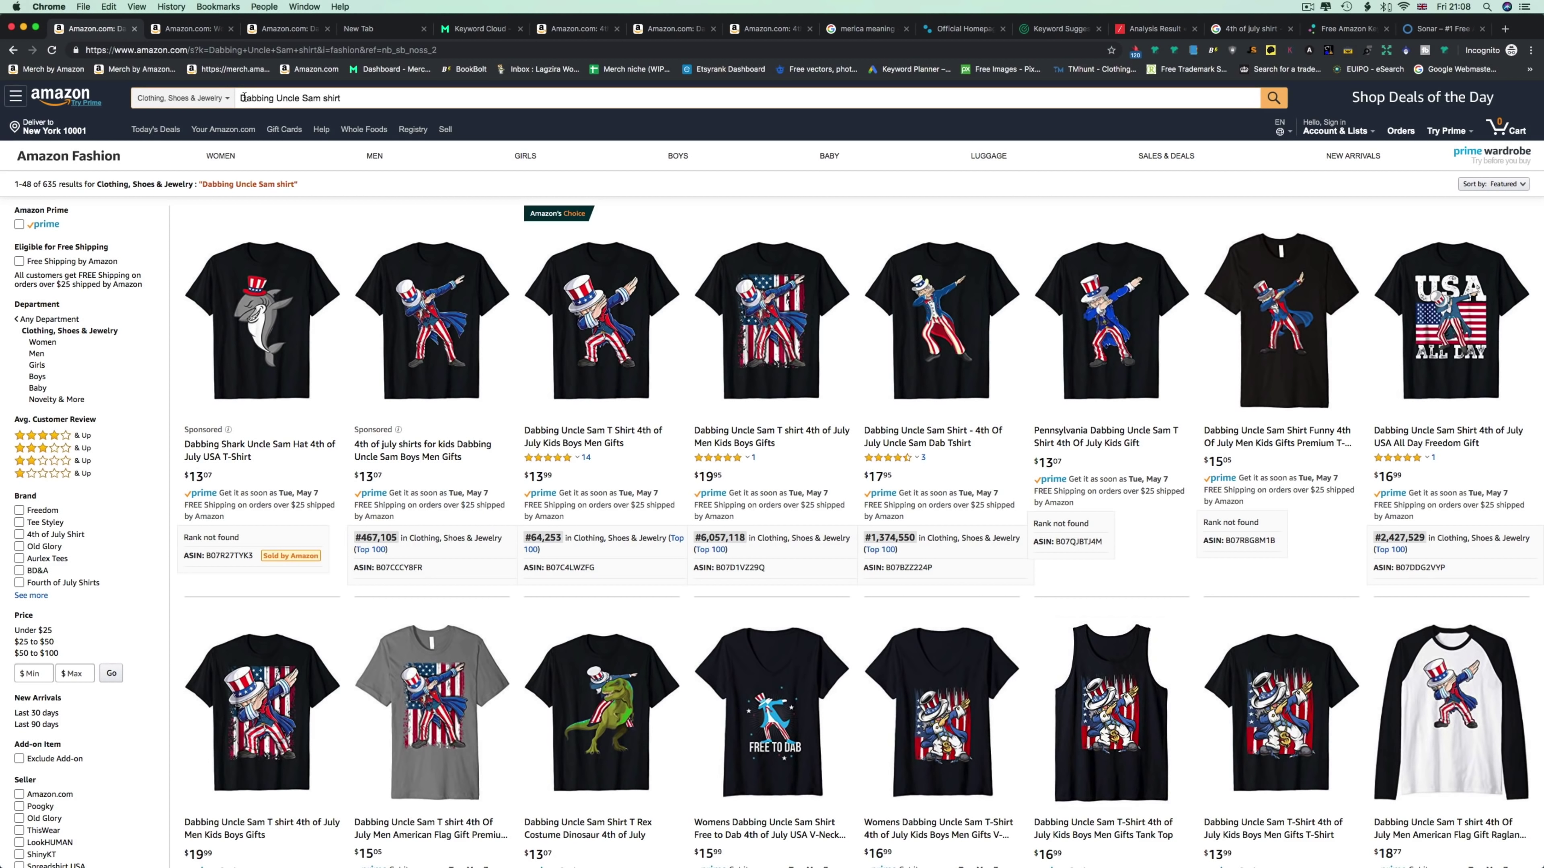
drag(242, 98, 333, 98)
click(333, 98)
click(1252, 49)
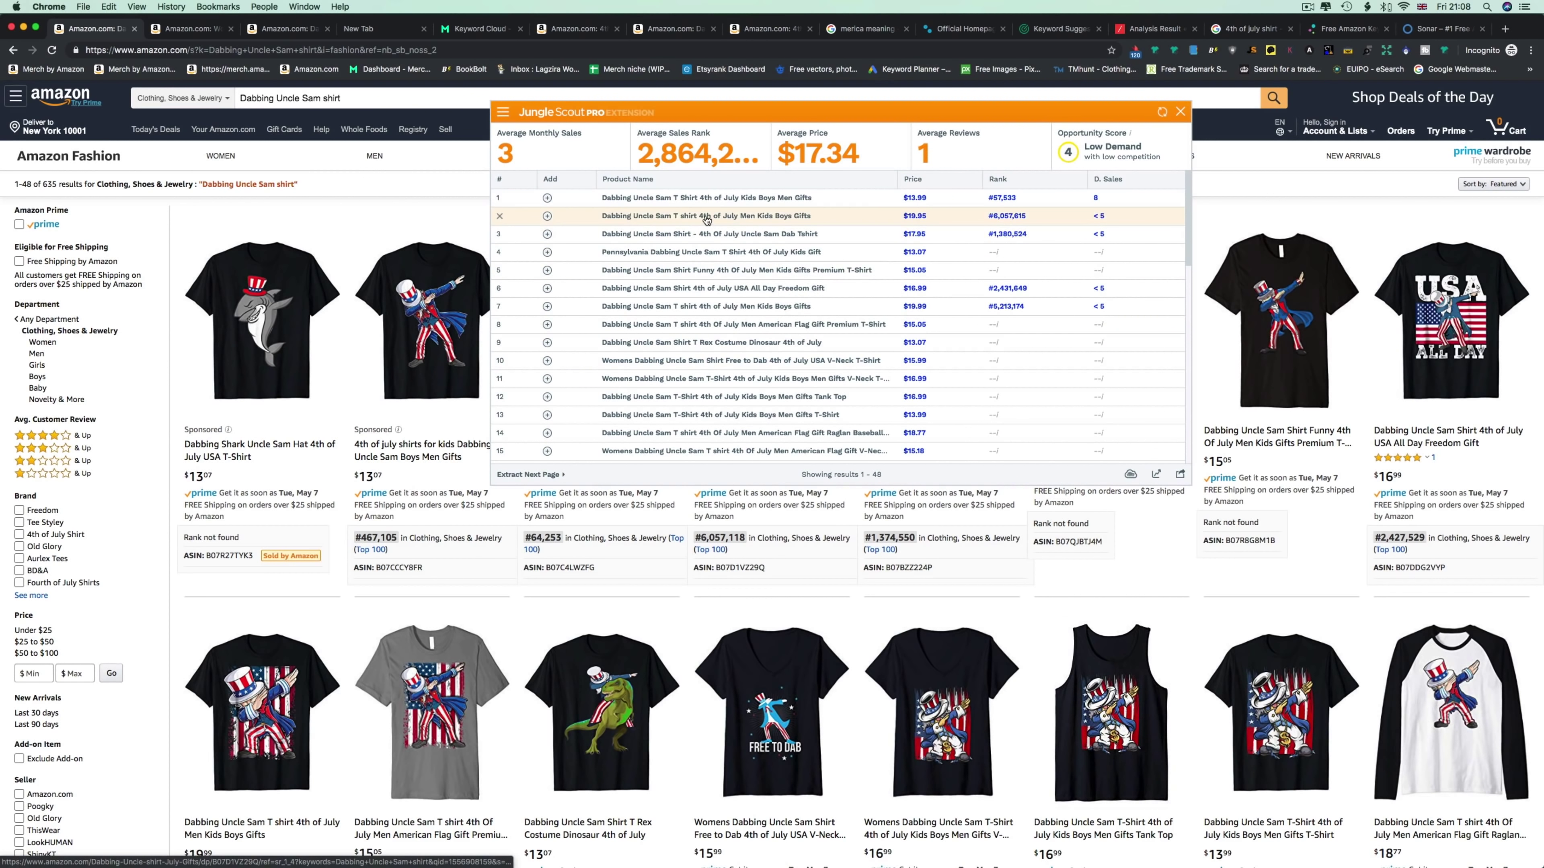
scroll(705, 220, down, 1)
scroll(705, 219, down, 10)
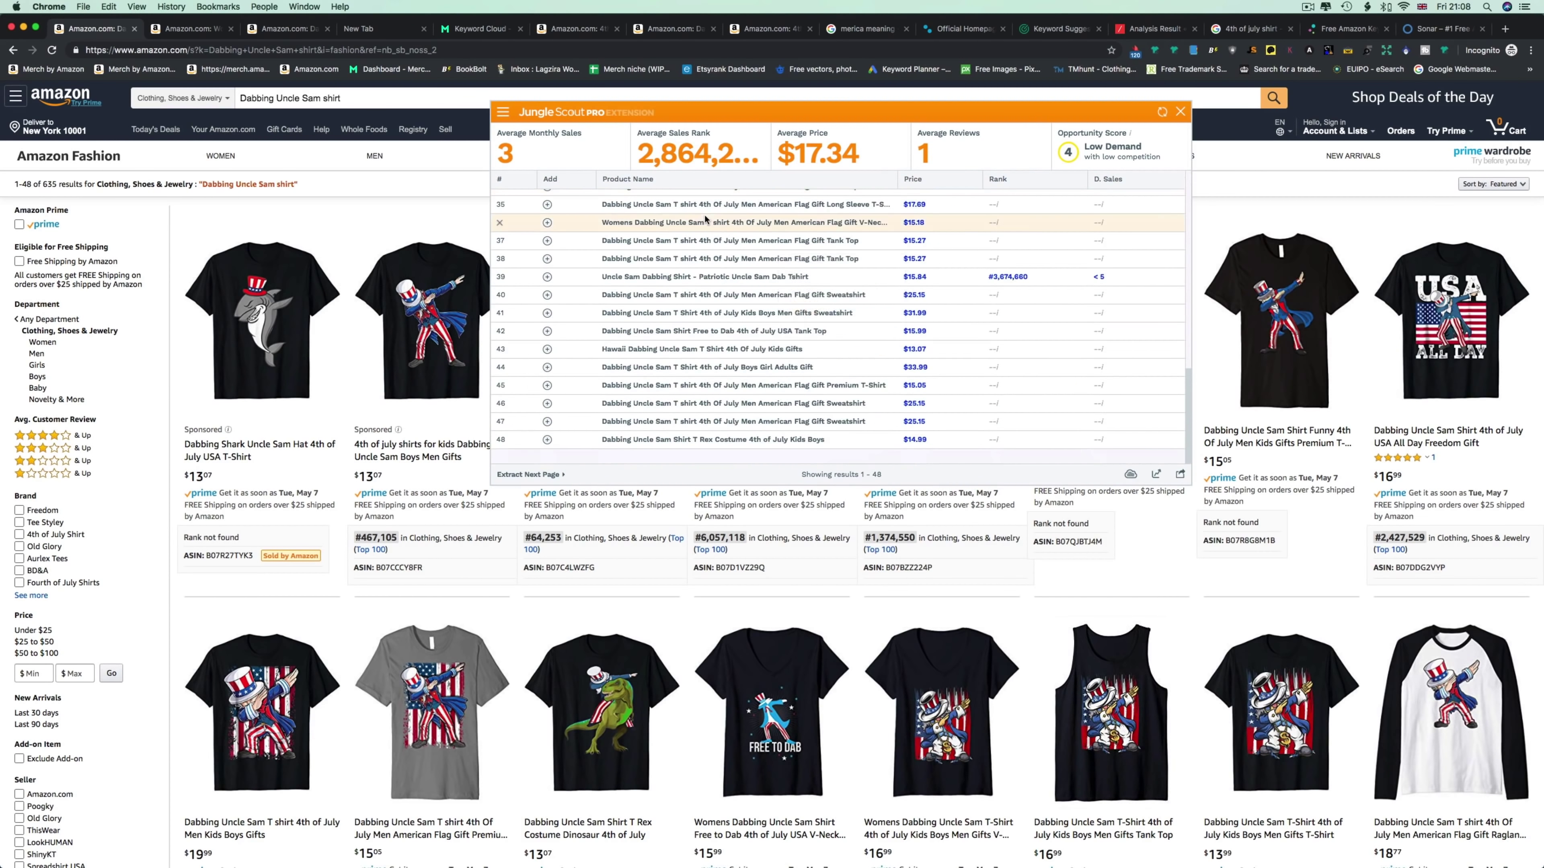
scroll(853, 318, up, 7)
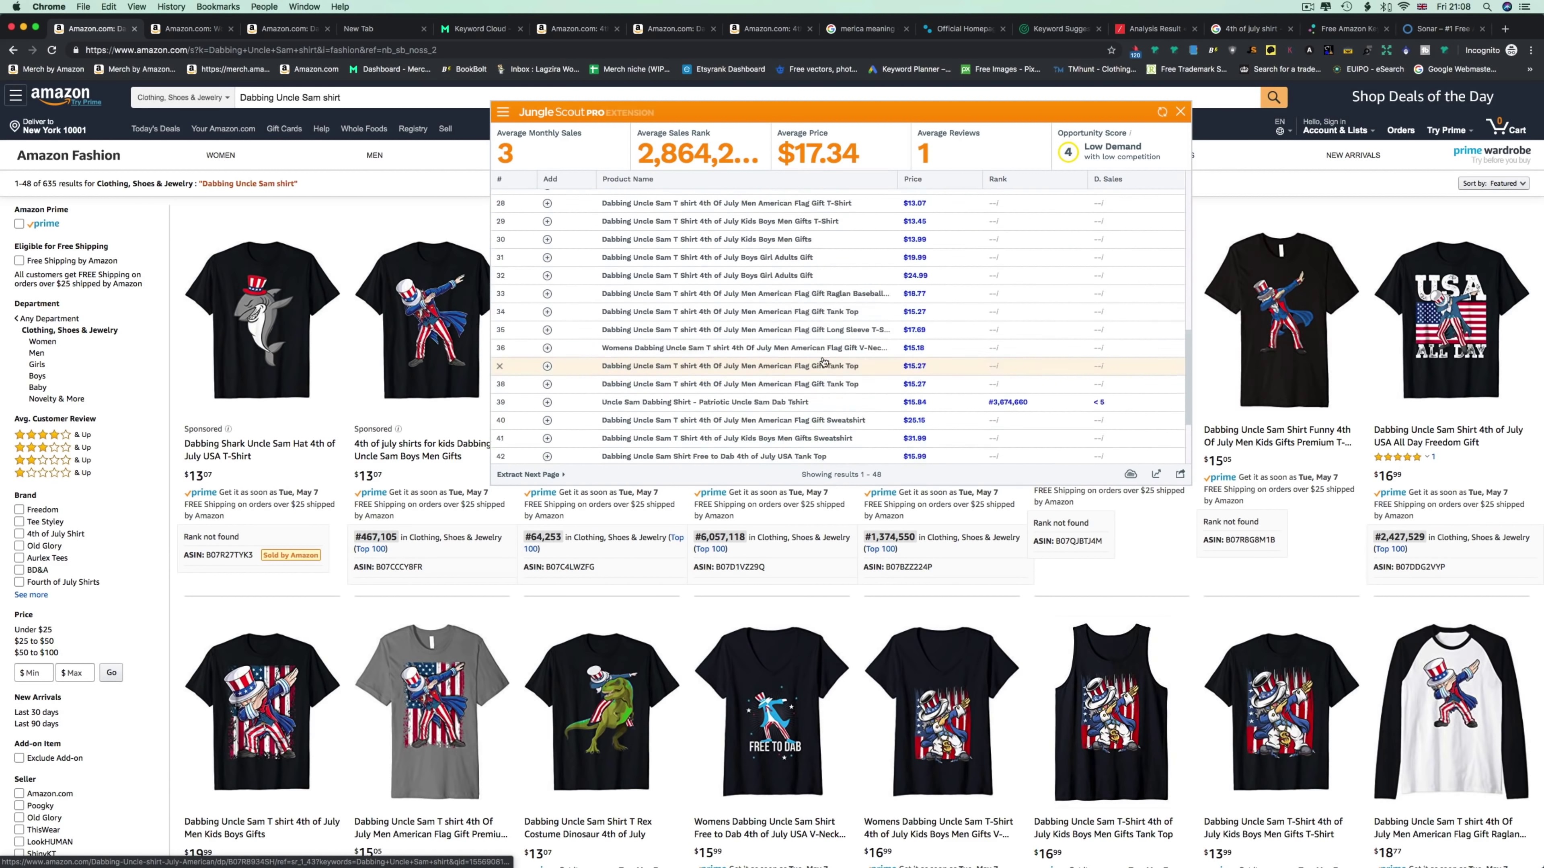
scroll(854, 317, up, 5)
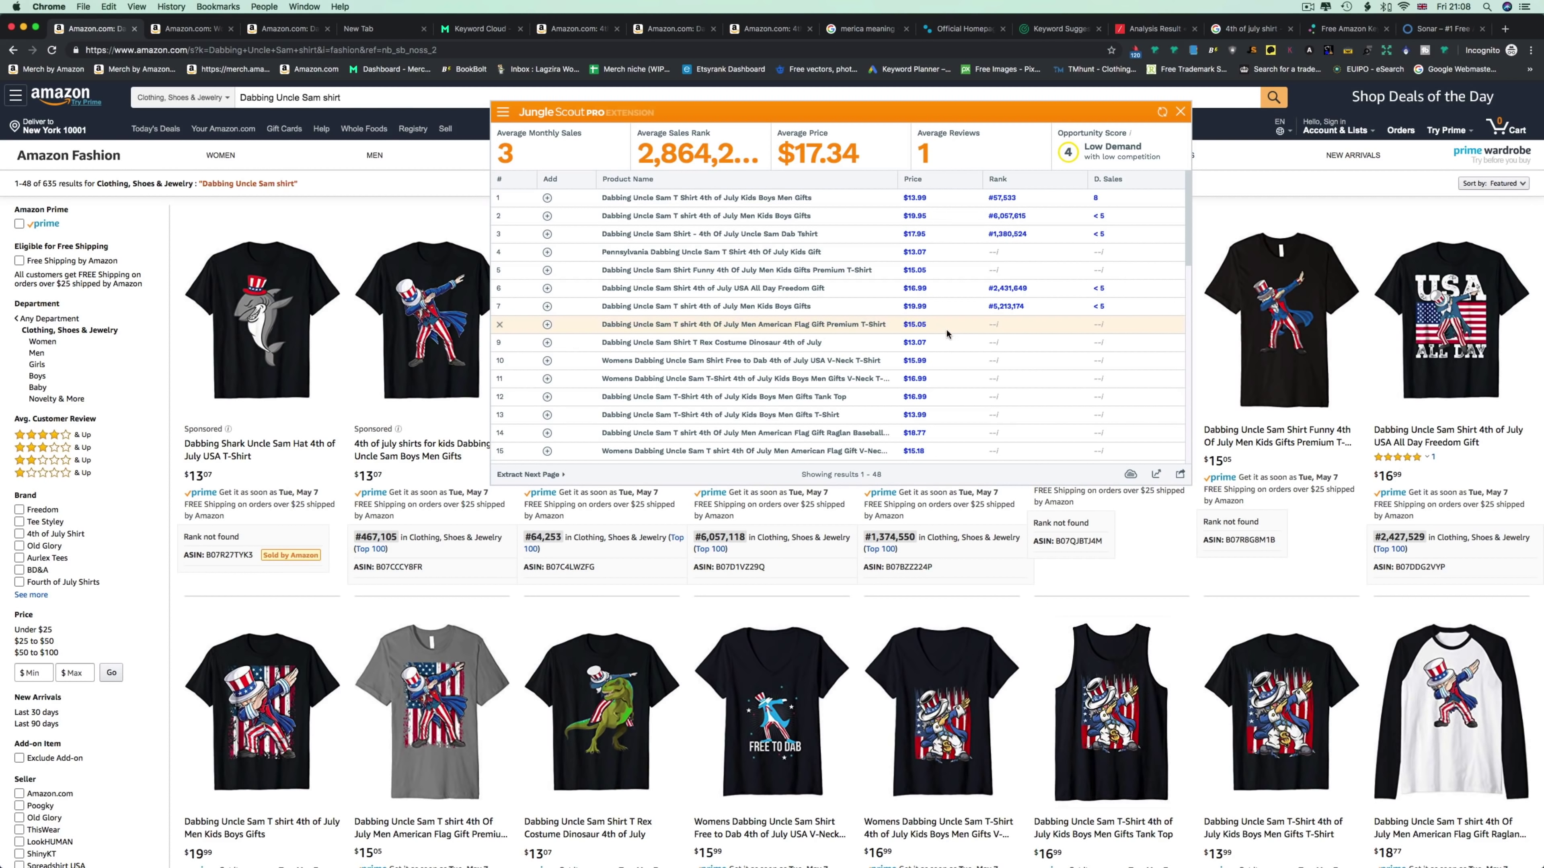
Generate Jungle Scout's Product Word Cloud, export it as a CSV file and open that file in Excel.
click(1129, 475)
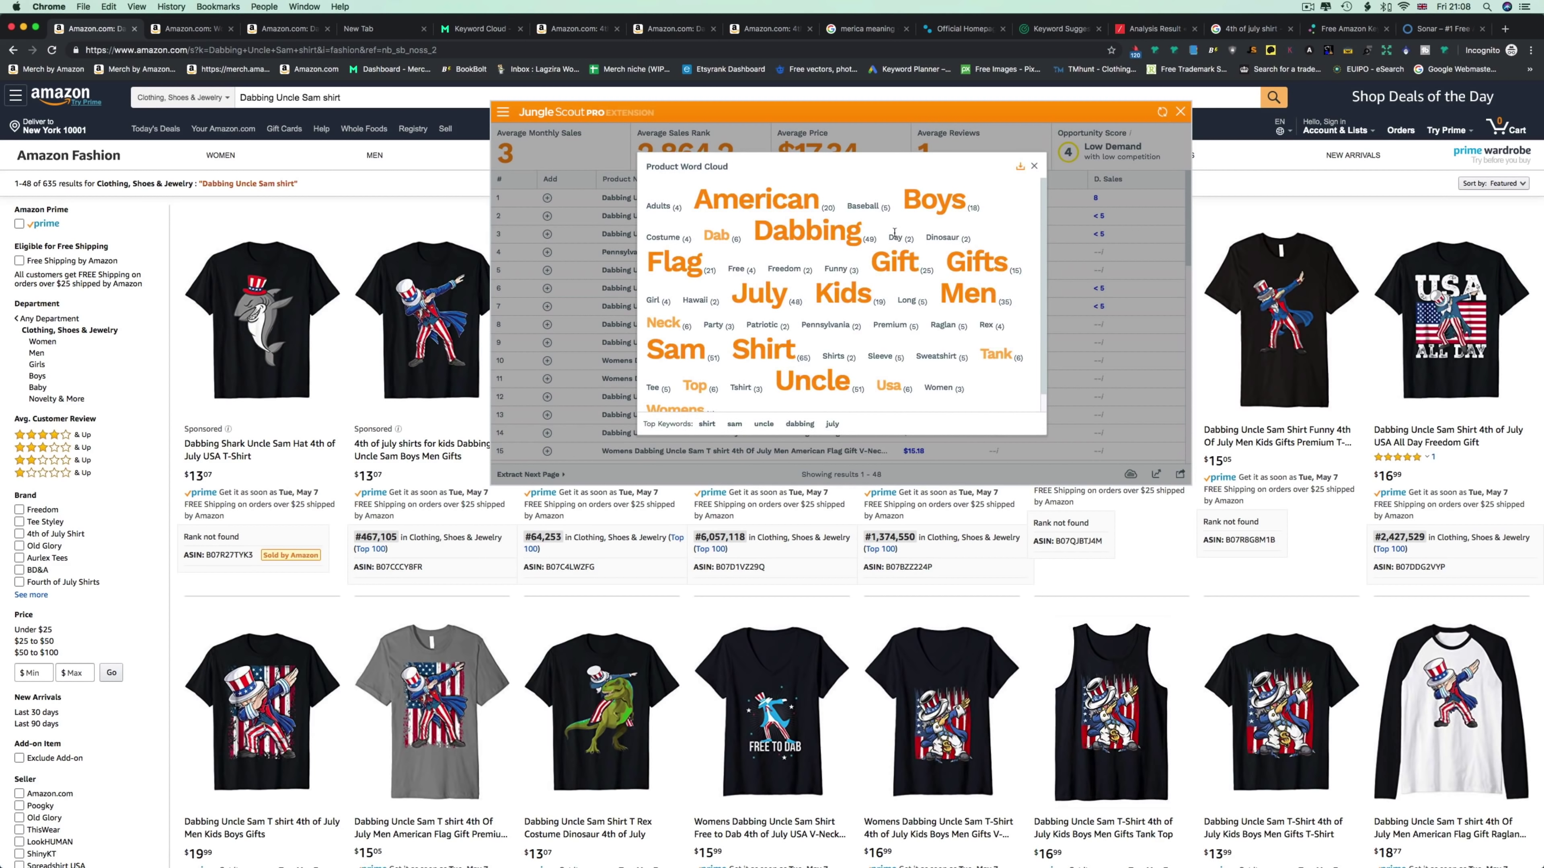
scroll(772, 244, down, 1)
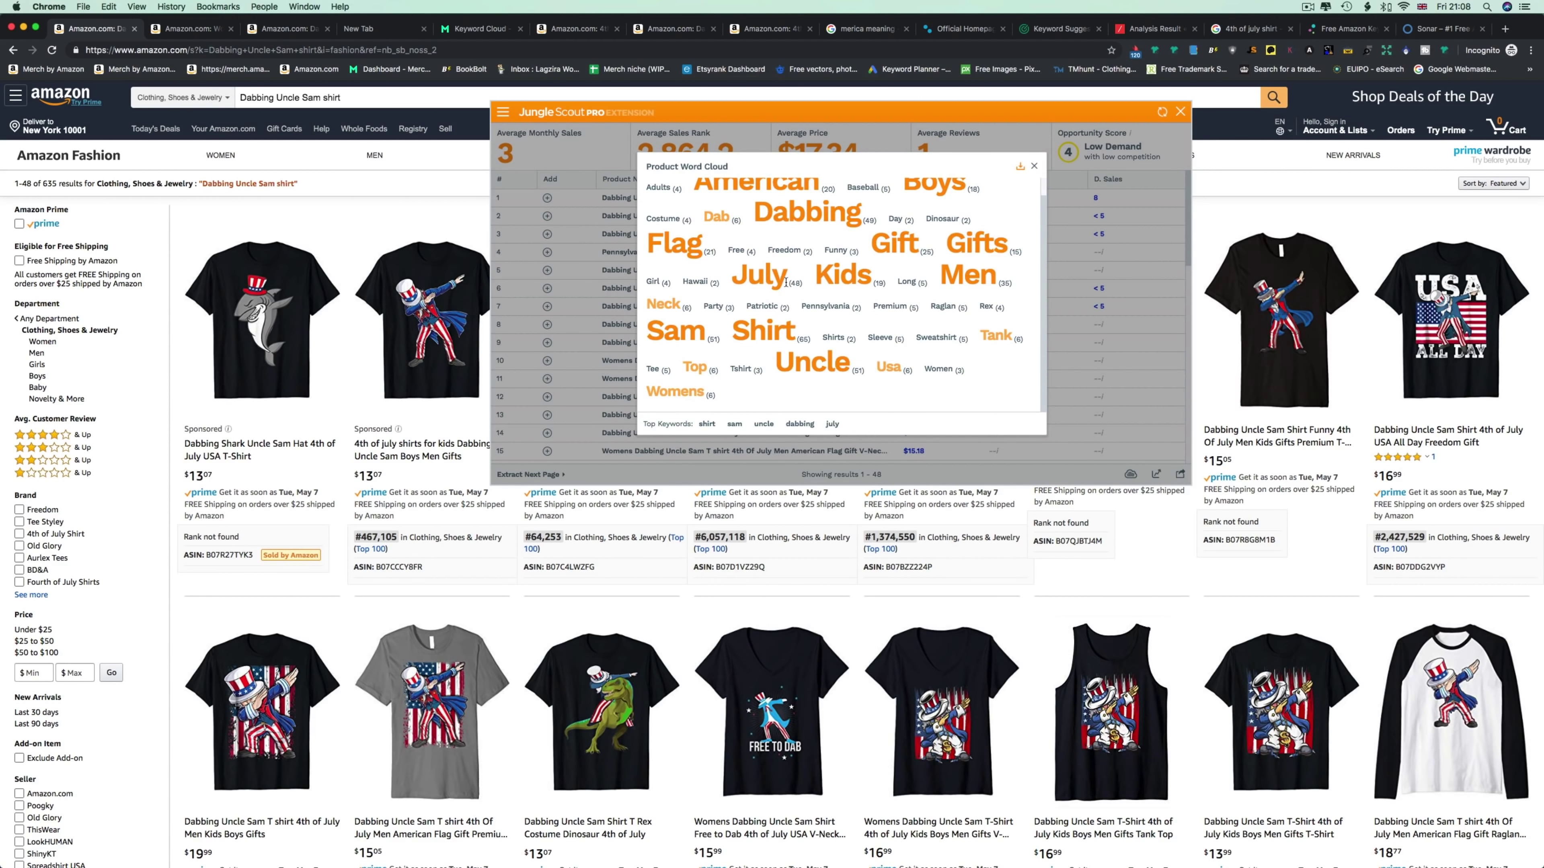
scroll(790, 285, up, 1)
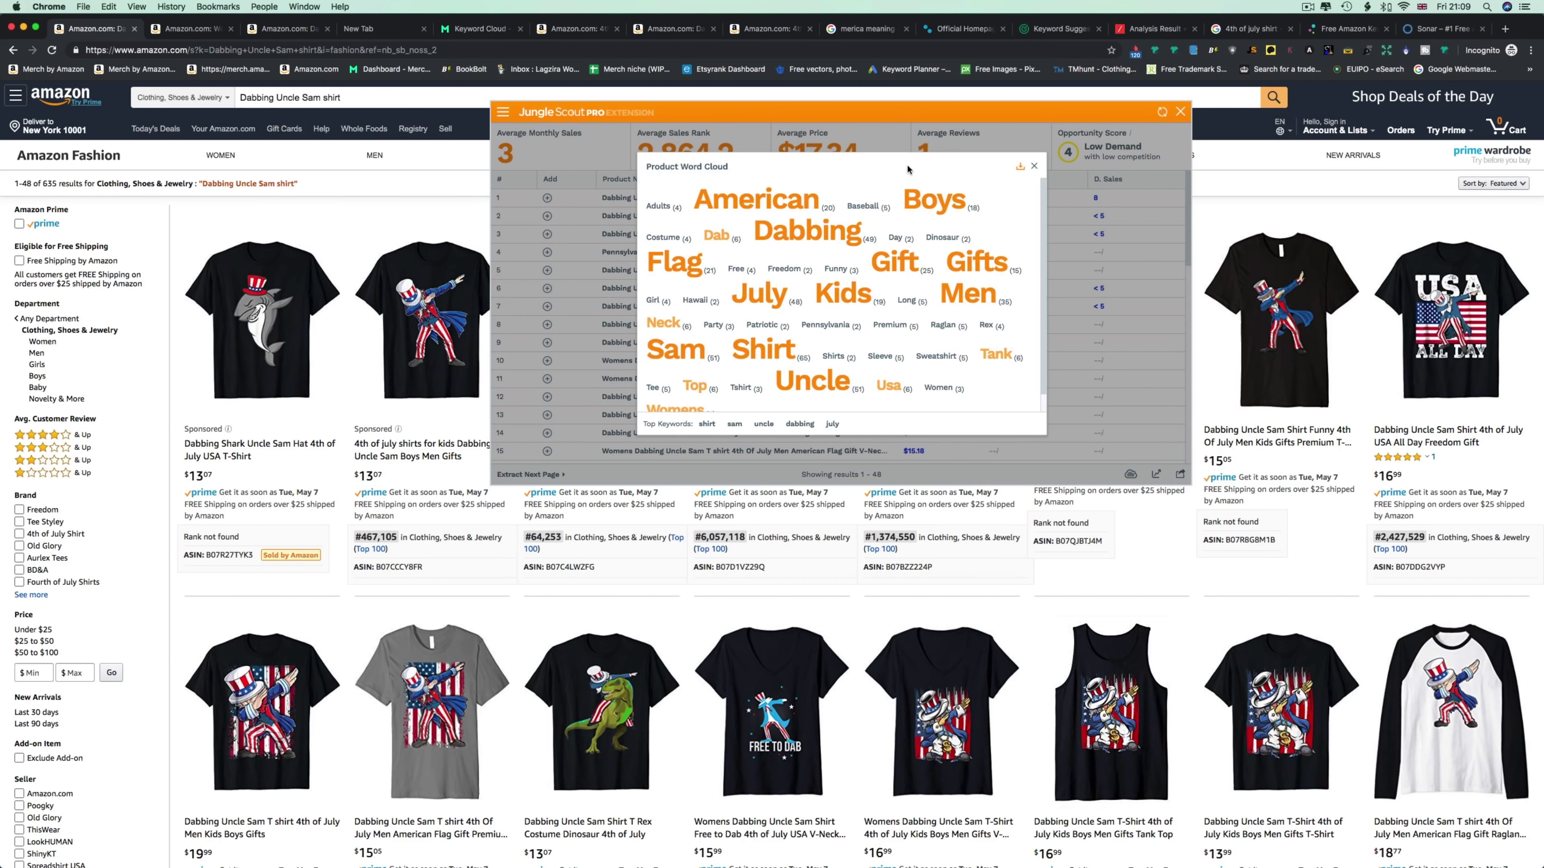
click(1021, 168)
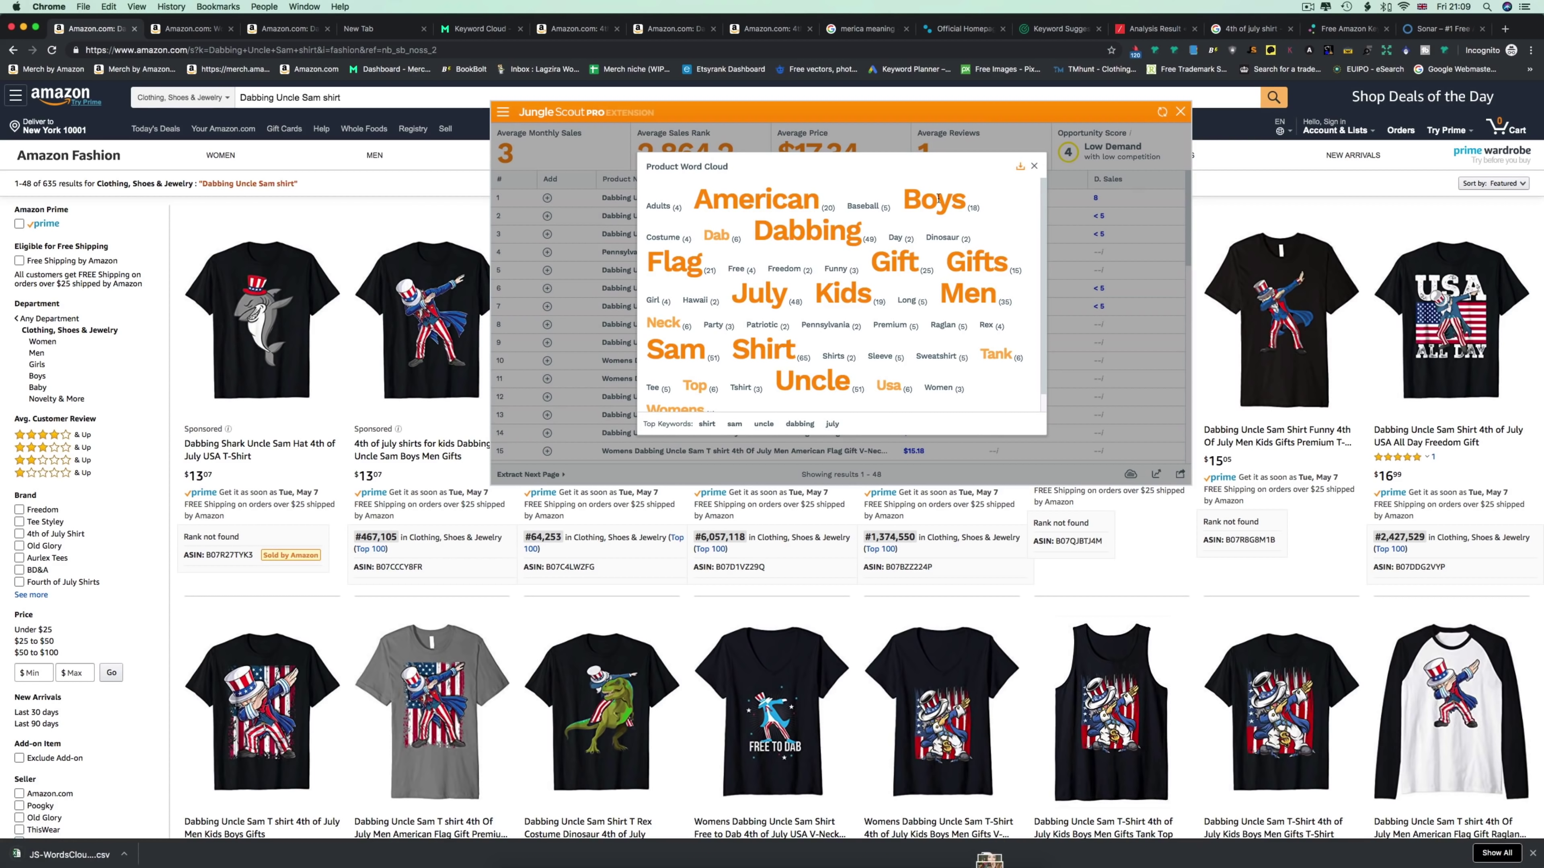
click(65, 855)
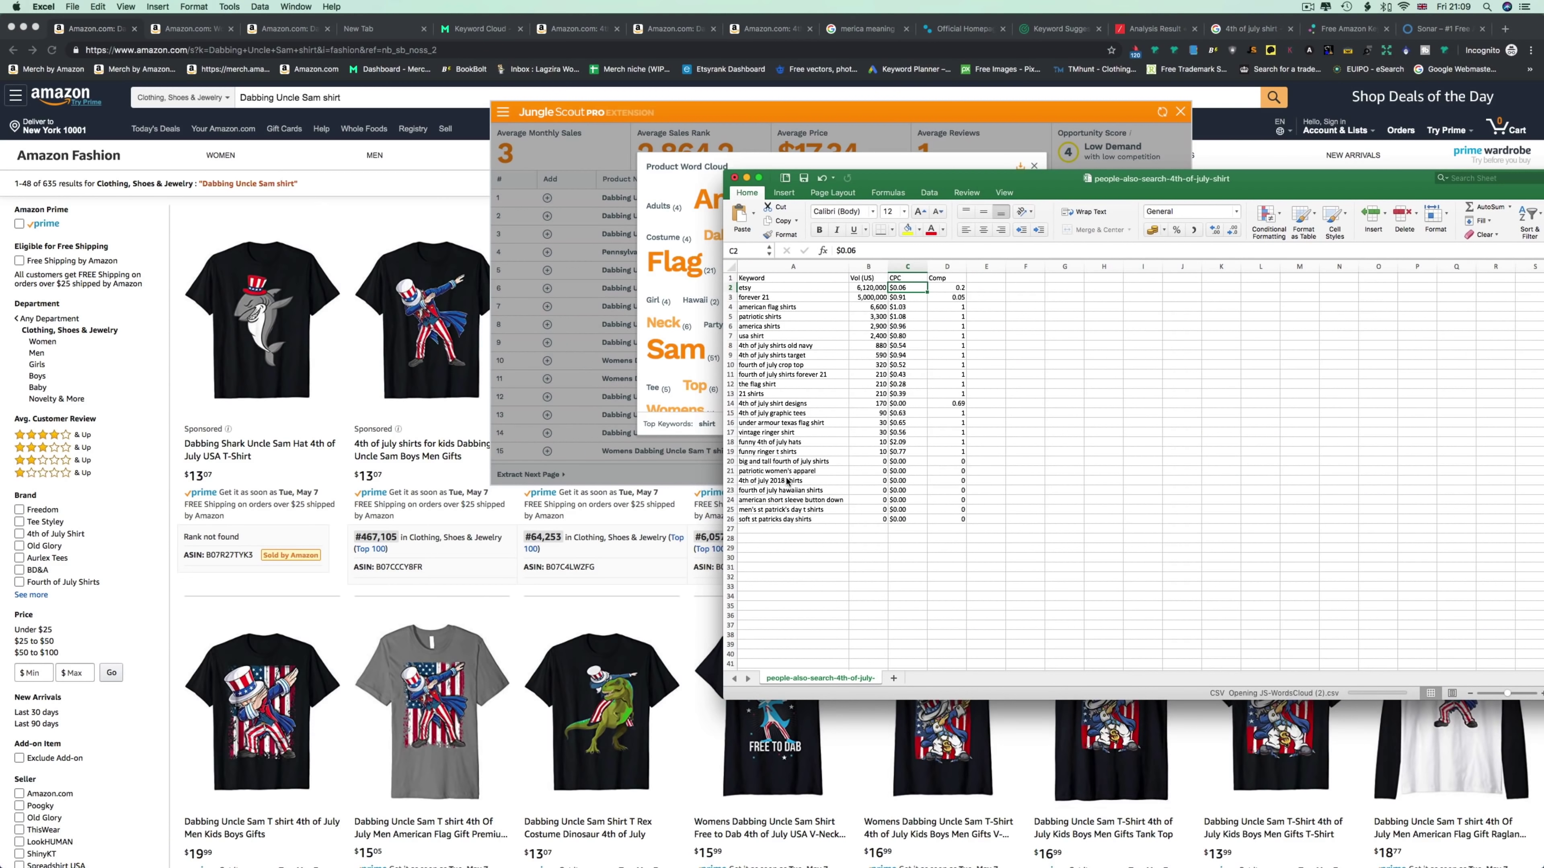
drag(341, 43, 1212, 120)
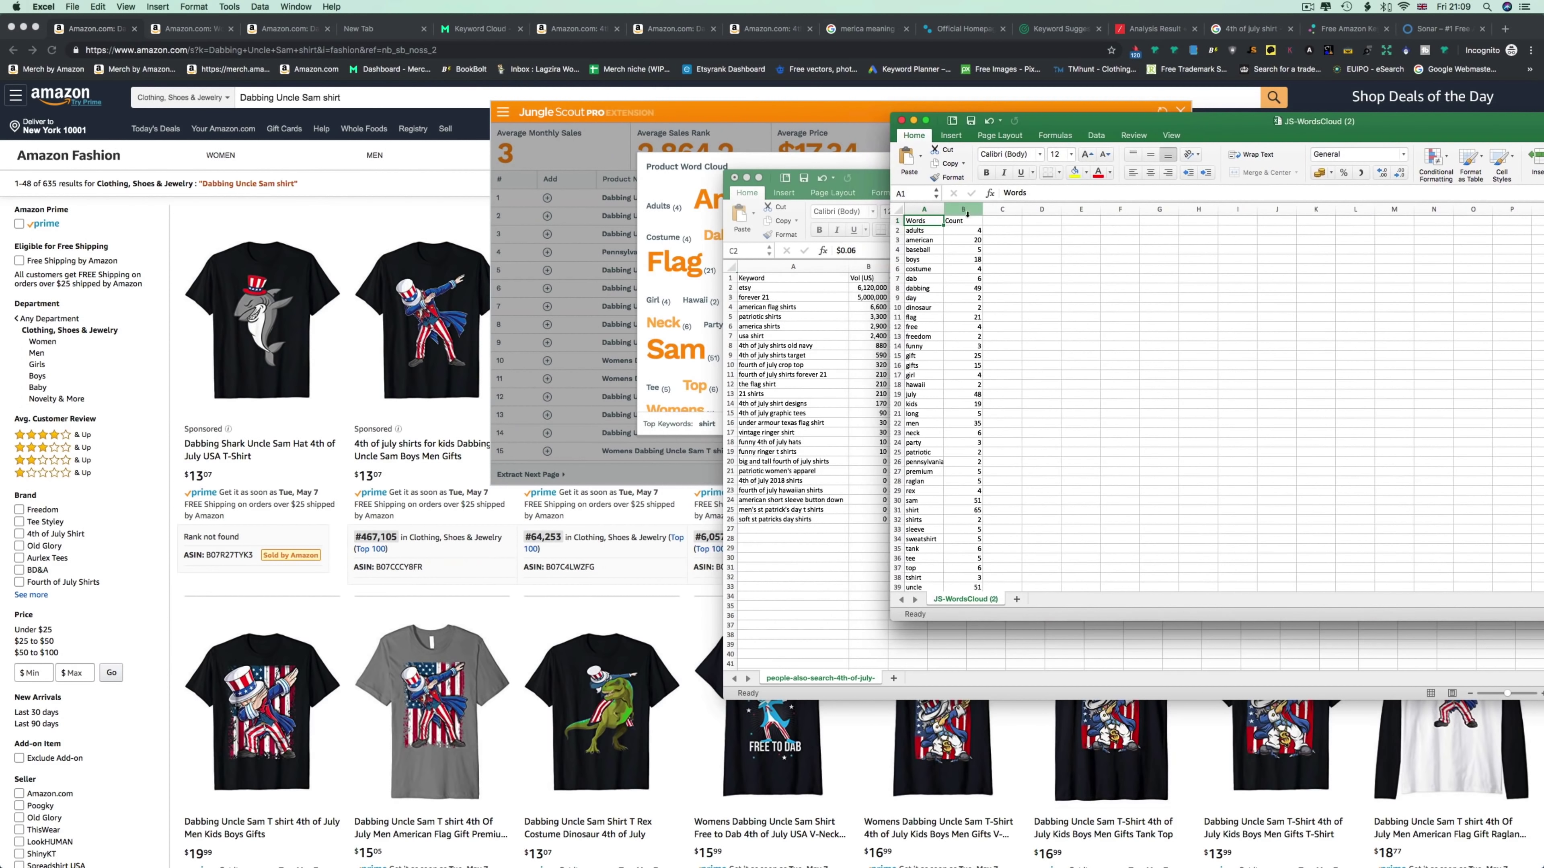
Add a filter to the header row of the word cloud sheet and sort the Count column in descending order.
click(897, 220)
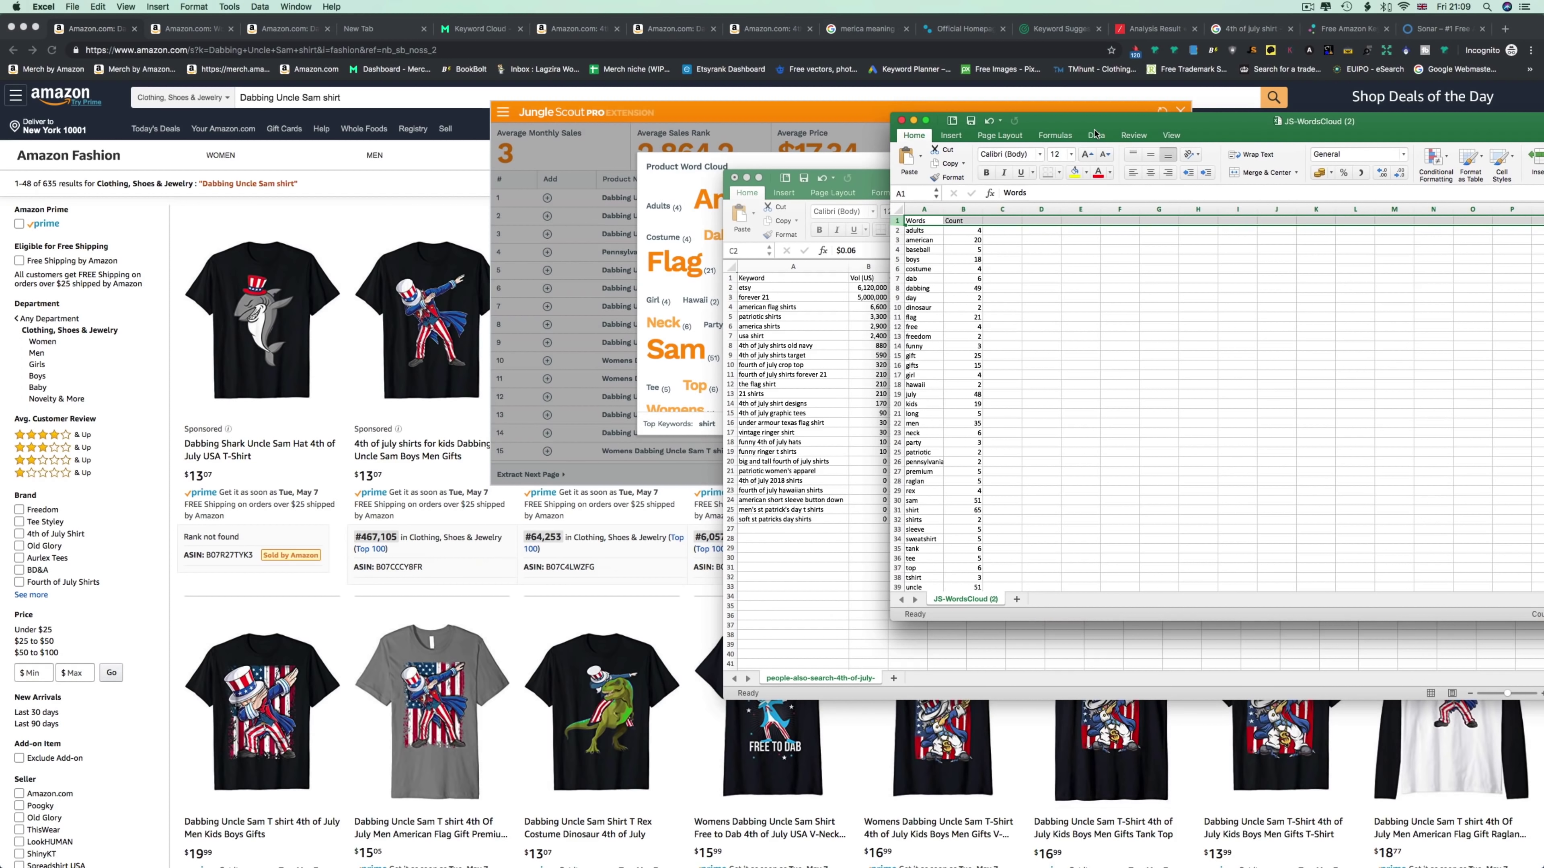
click(1193, 156)
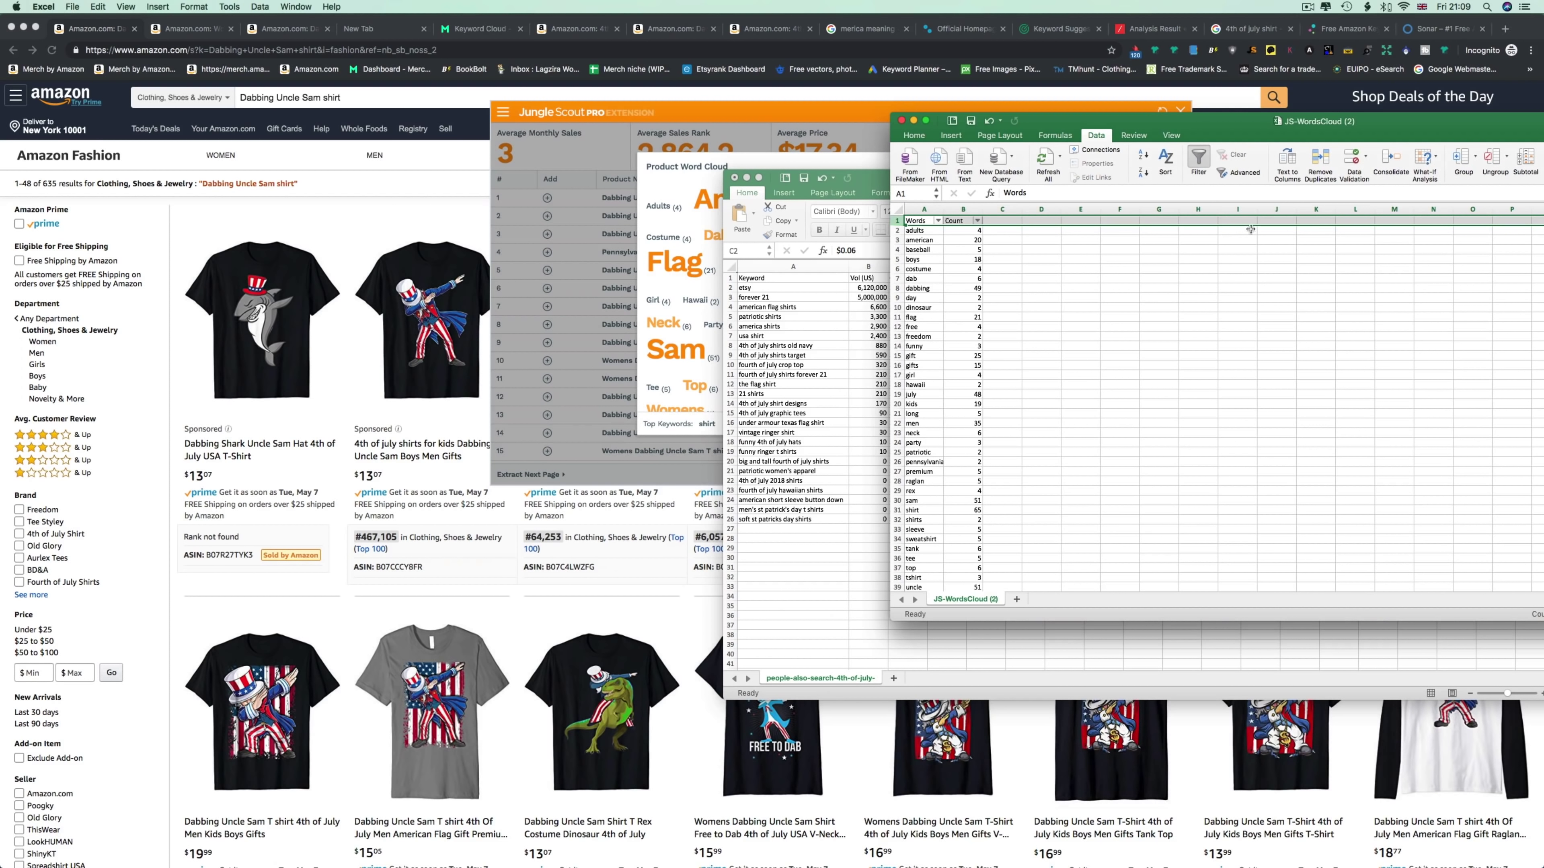
click(1199, 159)
click(1200, 160)
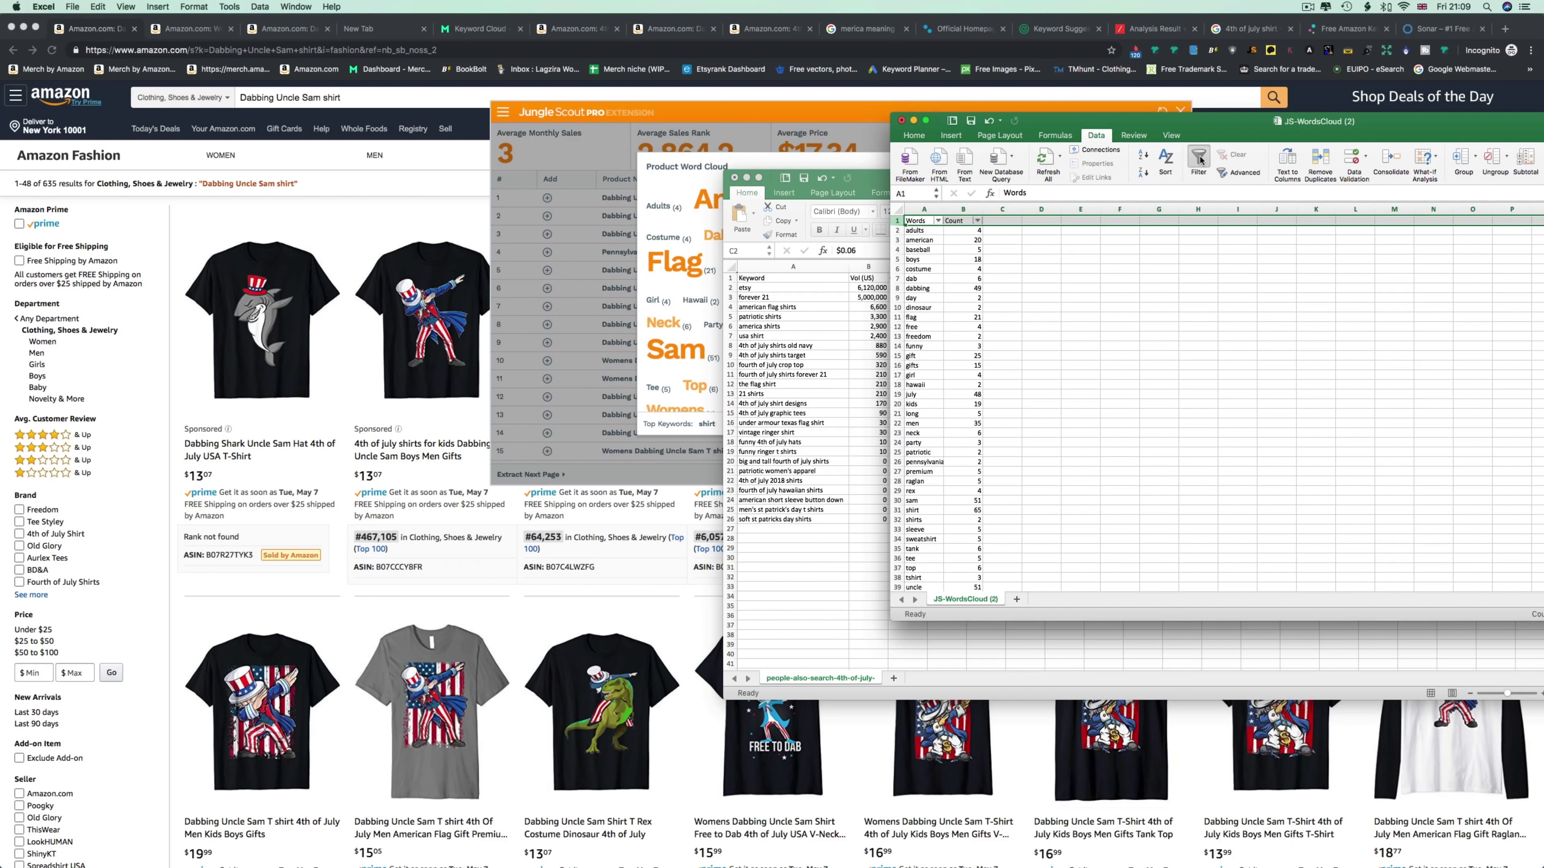
click(978, 221)
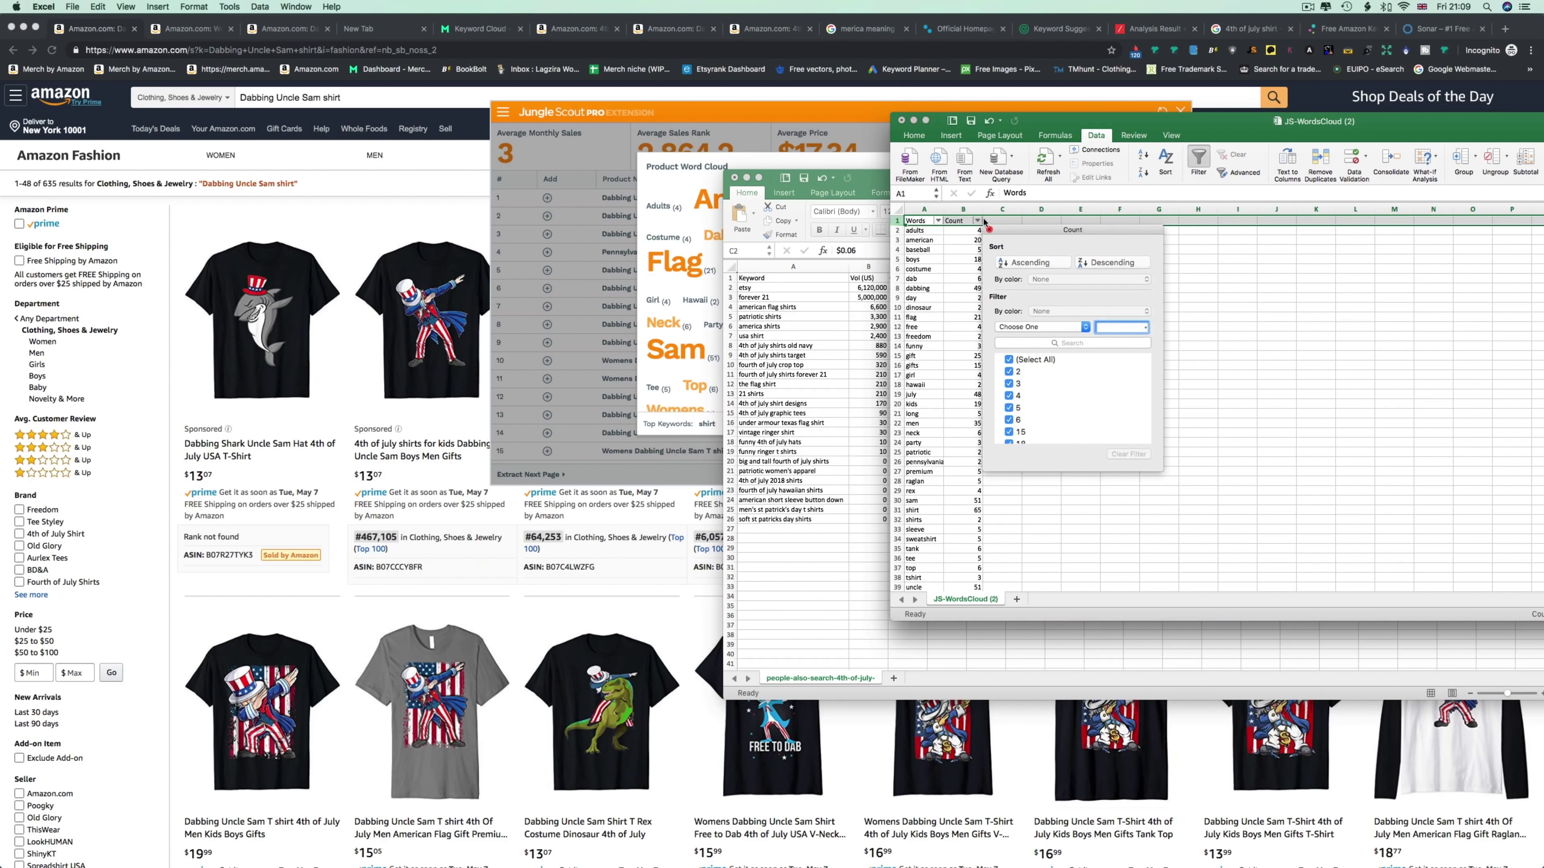
click(1112, 264)
click(989, 229)
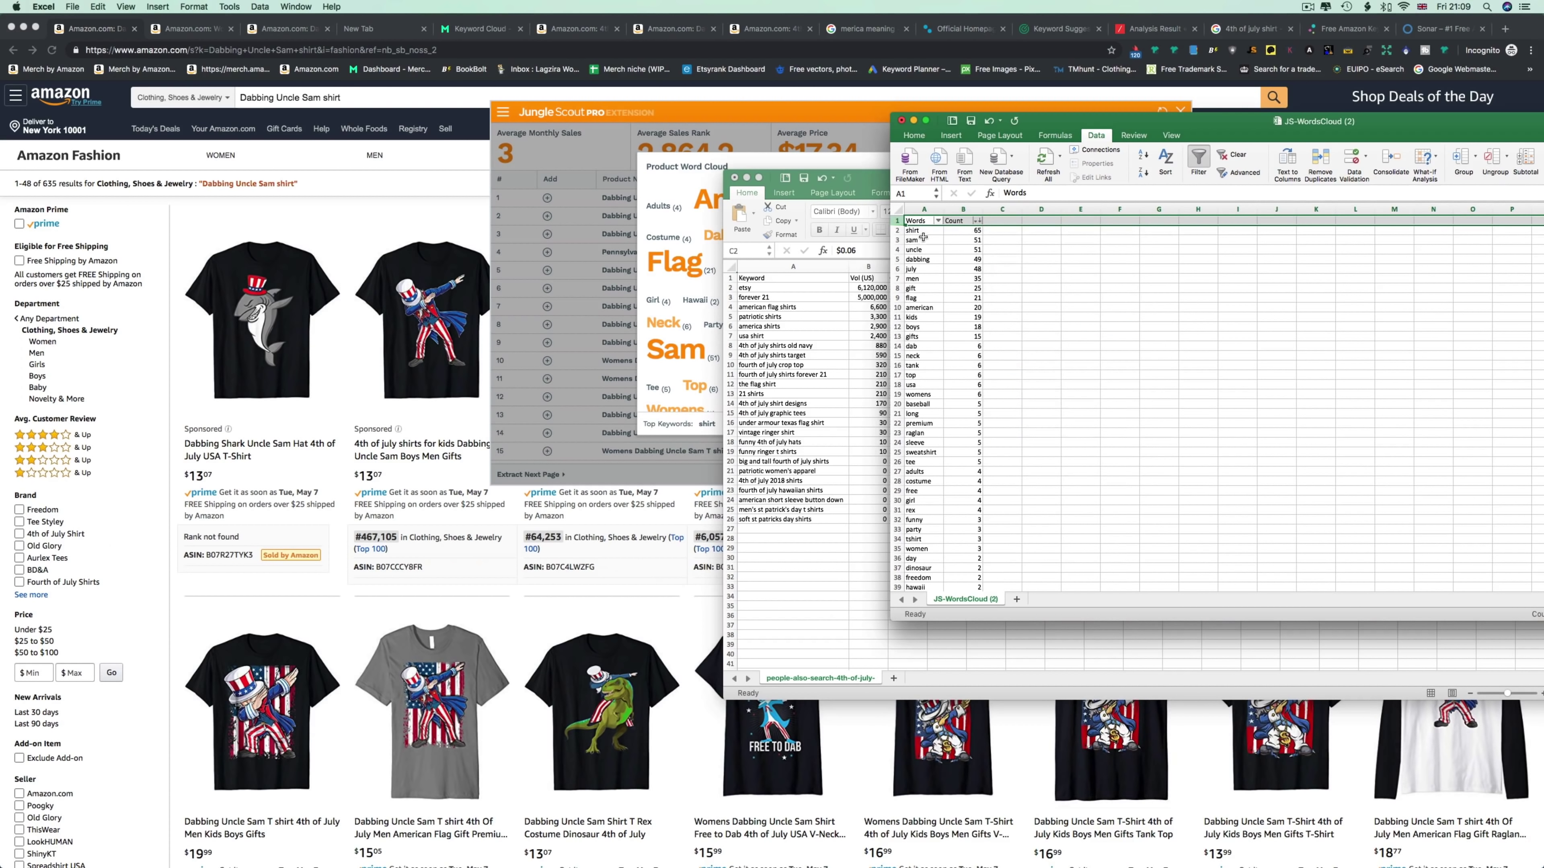
Examine the most frequent words in the sorted sheet, from "sam", "uncle" and "dabbing" down to "american" and "boys".
click(923, 239)
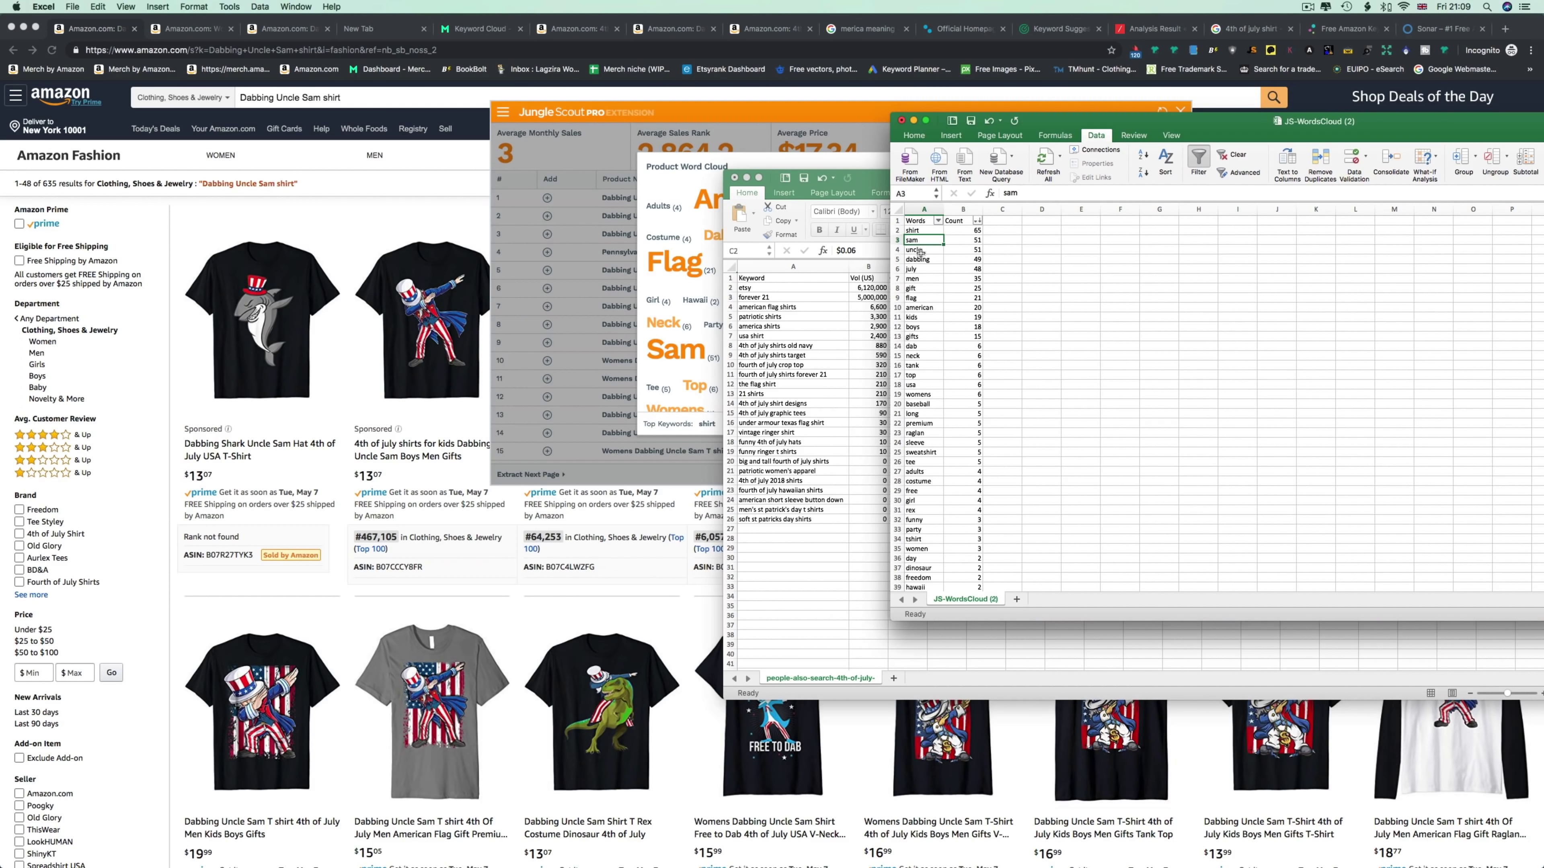
drag(925, 242, 921, 260)
click(921, 269)
click(924, 281)
click(920, 288)
click(918, 298)
click(918, 307)
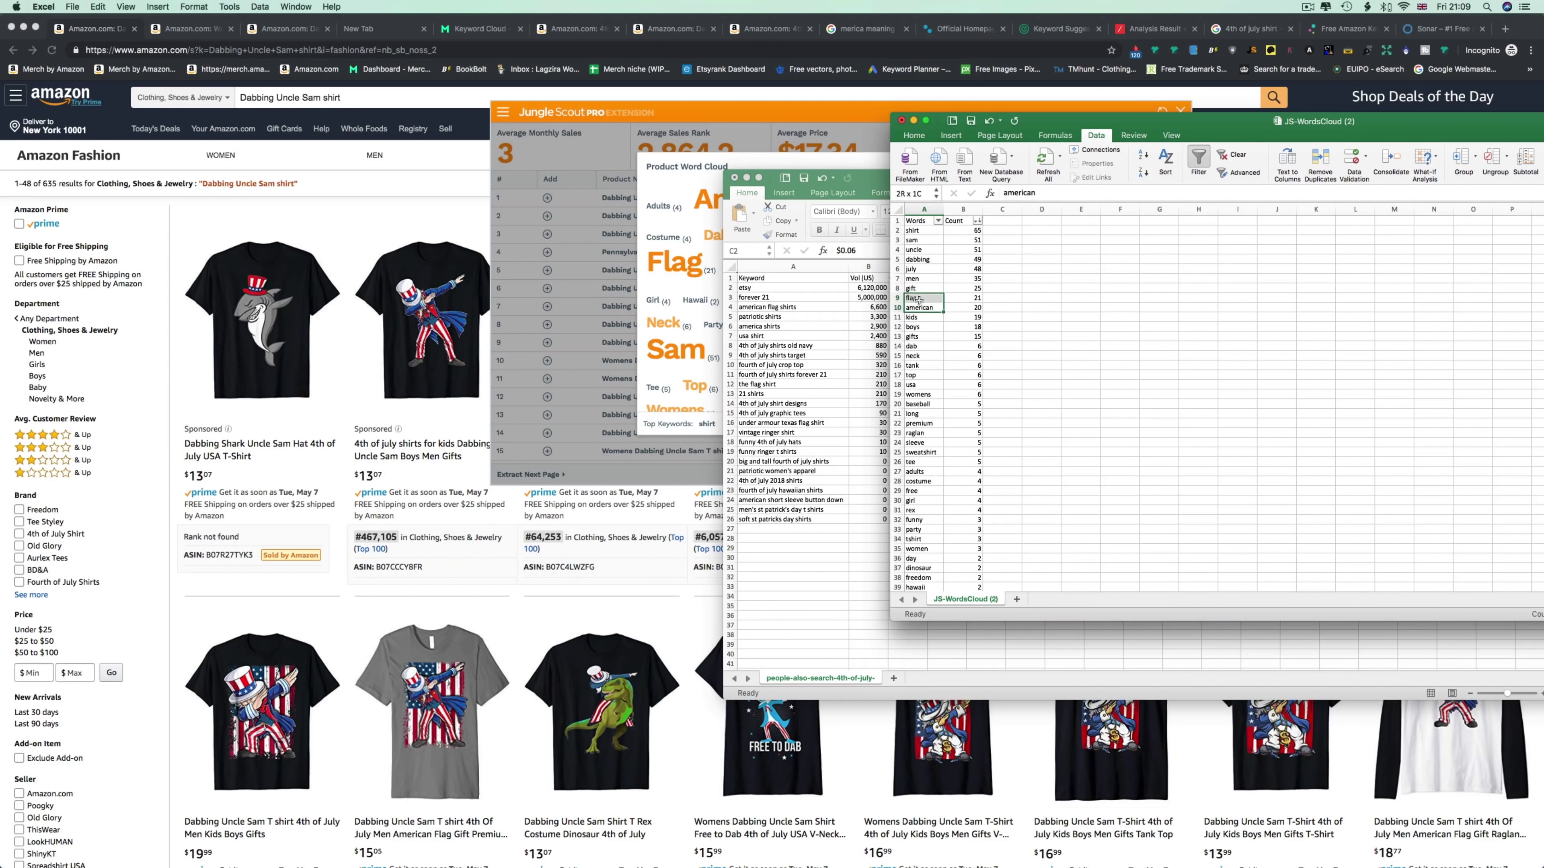
click(917, 329)
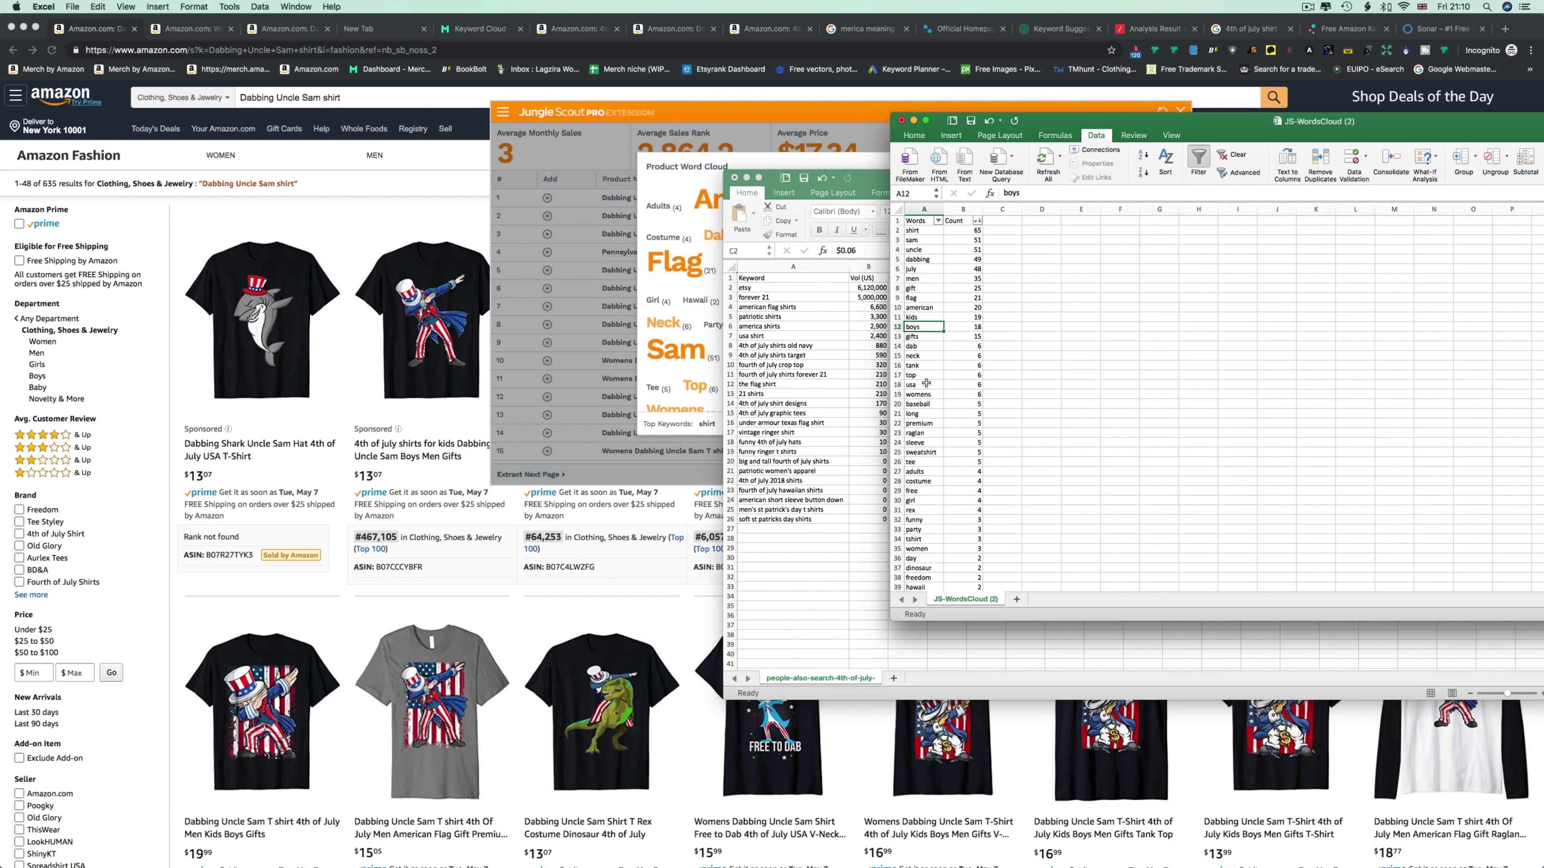
Examine the less frequent words in the sheet, from "gifts" and "dab" down to "dinosaur" and "shirts", for usable keywords.
click(919, 337)
click(922, 346)
click(919, 356)
click(920, 345)
click(915, 355)
click(919, 365)
click(919, 385)
click(919, 394)
click(919, 404)
click(916, 413)
click(919, 433)
click(922, 454)
click(918, 462)
click(920, 481)
click(921, 511)
click(922, 549)
click(921, 568)
scroll(927, 453, down, 4)
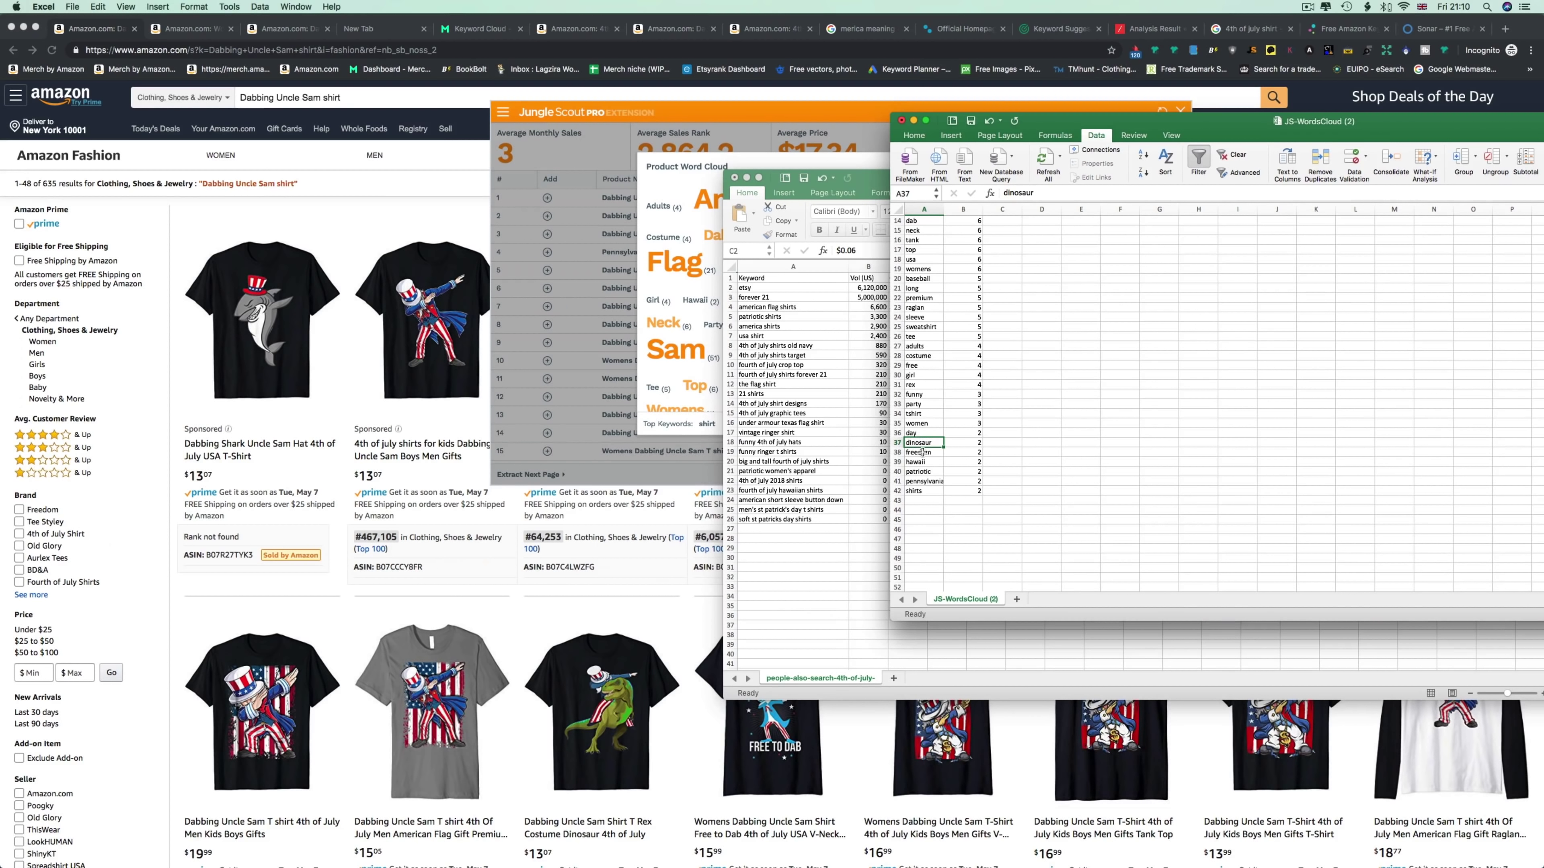
click(919, 472)
click(921, 490)
scroll(929, 486, up, 5)
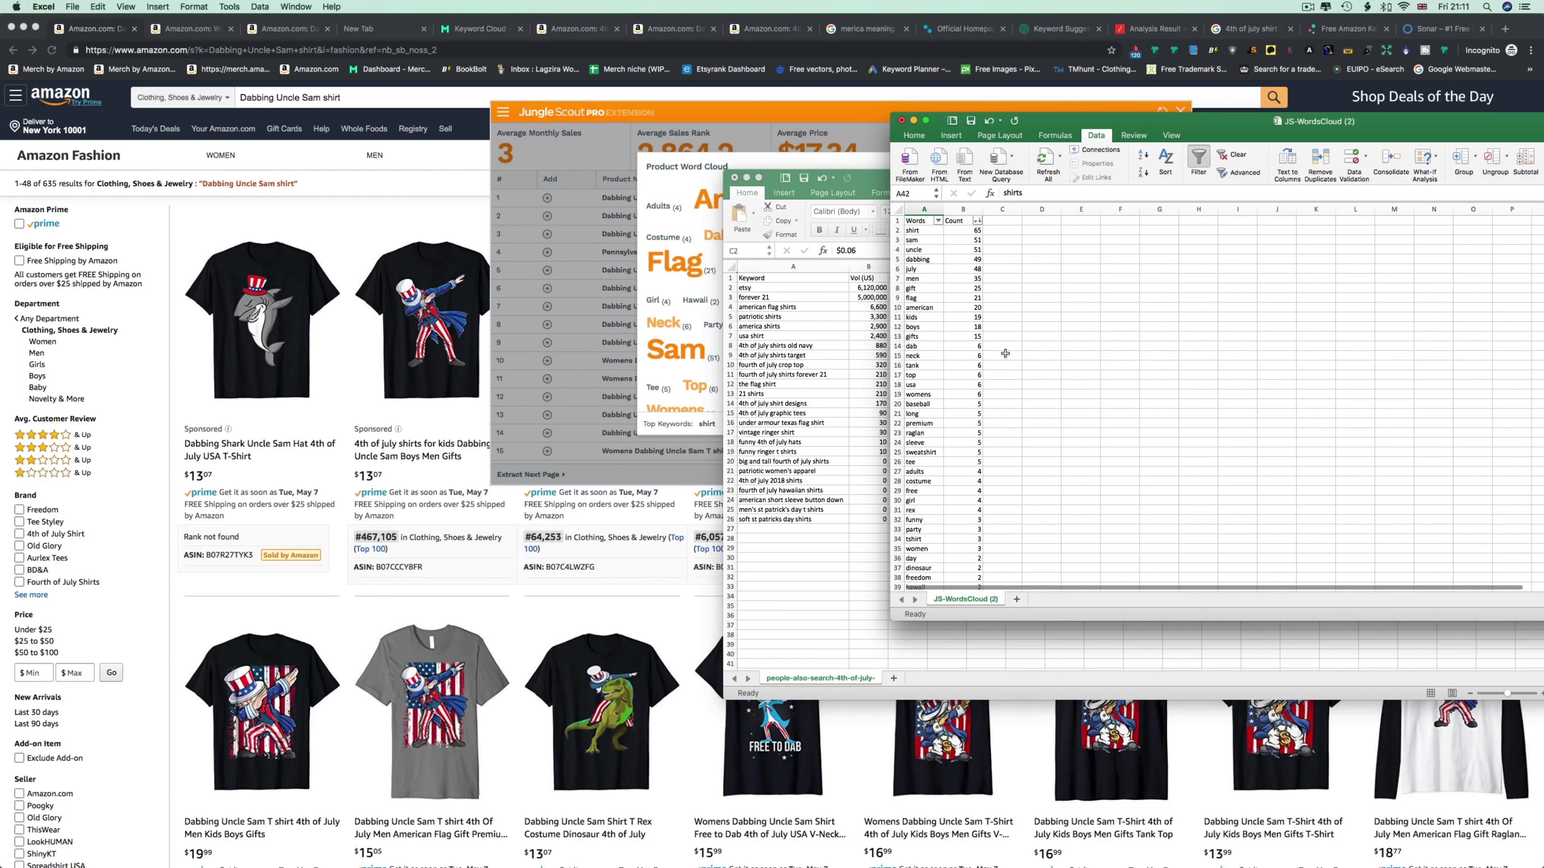
Close the JS-WordsCloud (2) workbook without saving, put away the other workbook and dismiss the Product Word Cloud.
click(900, 121)
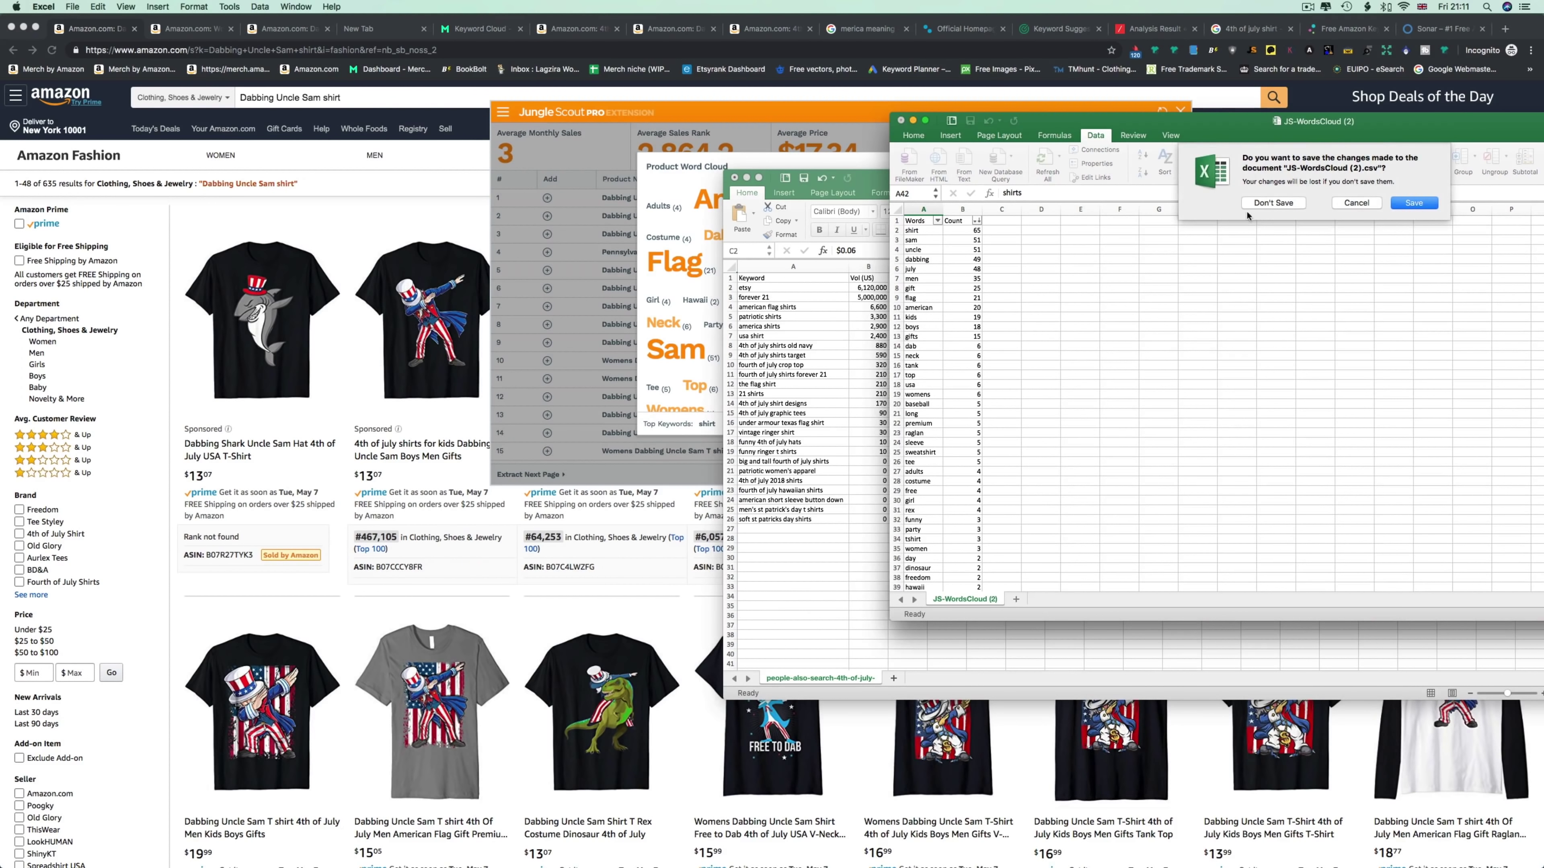
click(1273, 203)
click(747, 178)
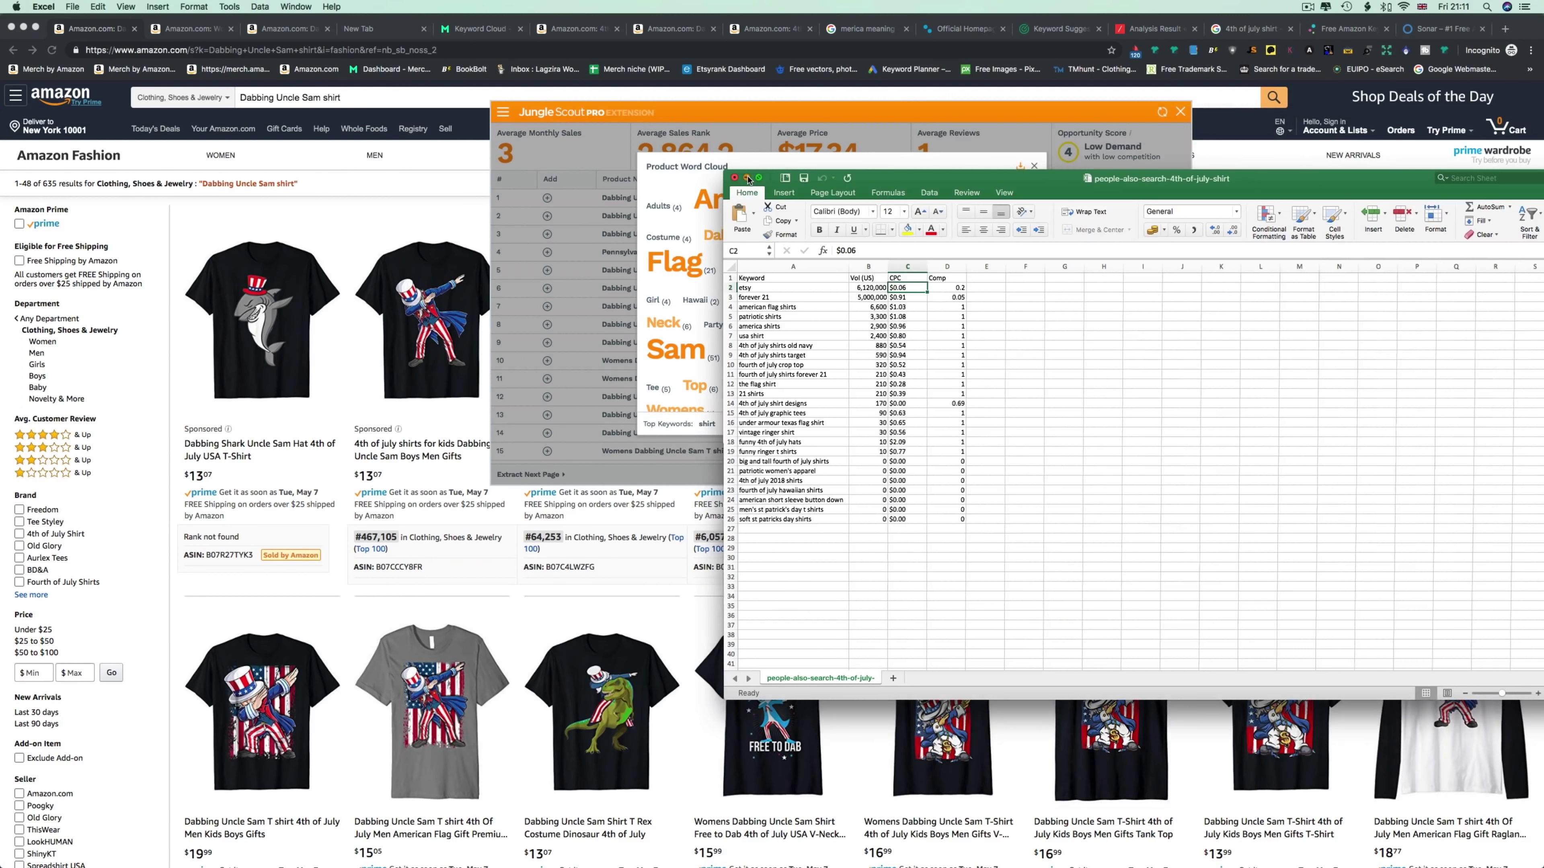
click(912, 120)
click(1034, 166)
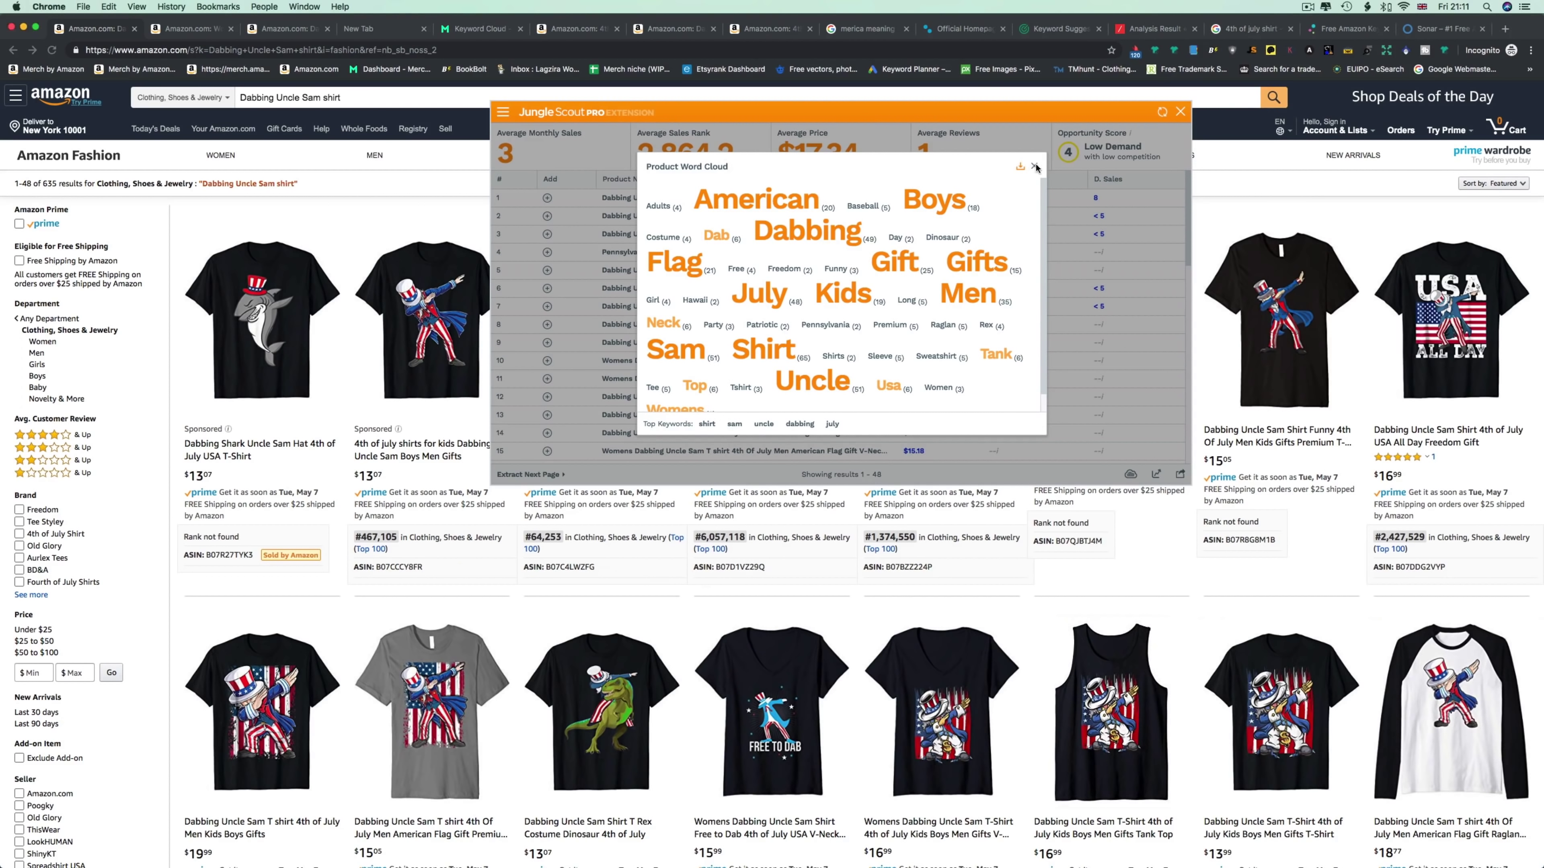
click(1034, 166)
Extract the next page of results in Jungle Scout and review the updated Product Word Cloud.
click(546, 480)
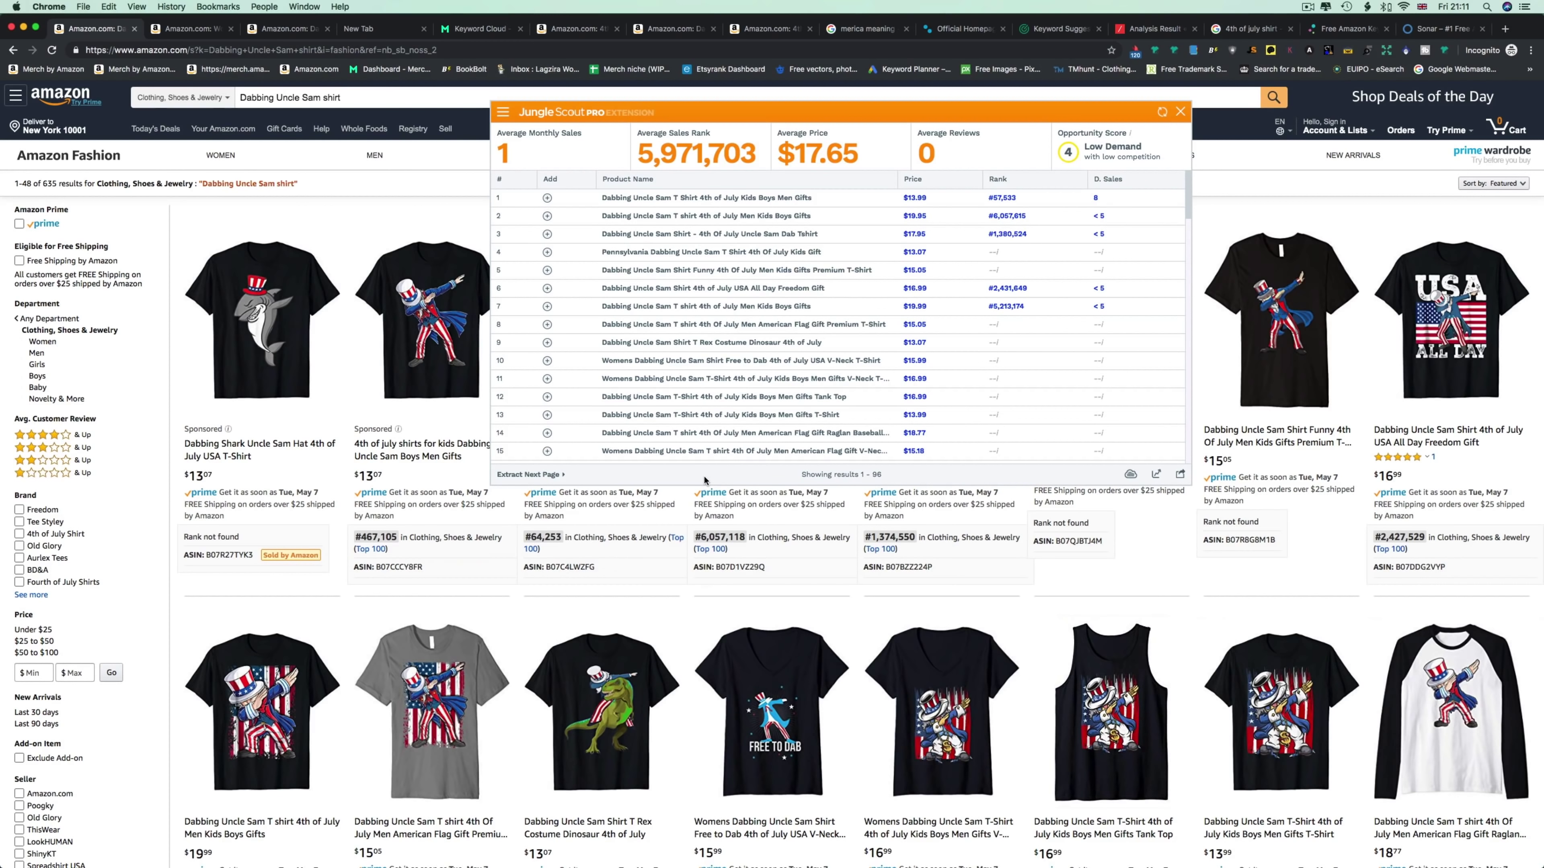
click(1130, 474)
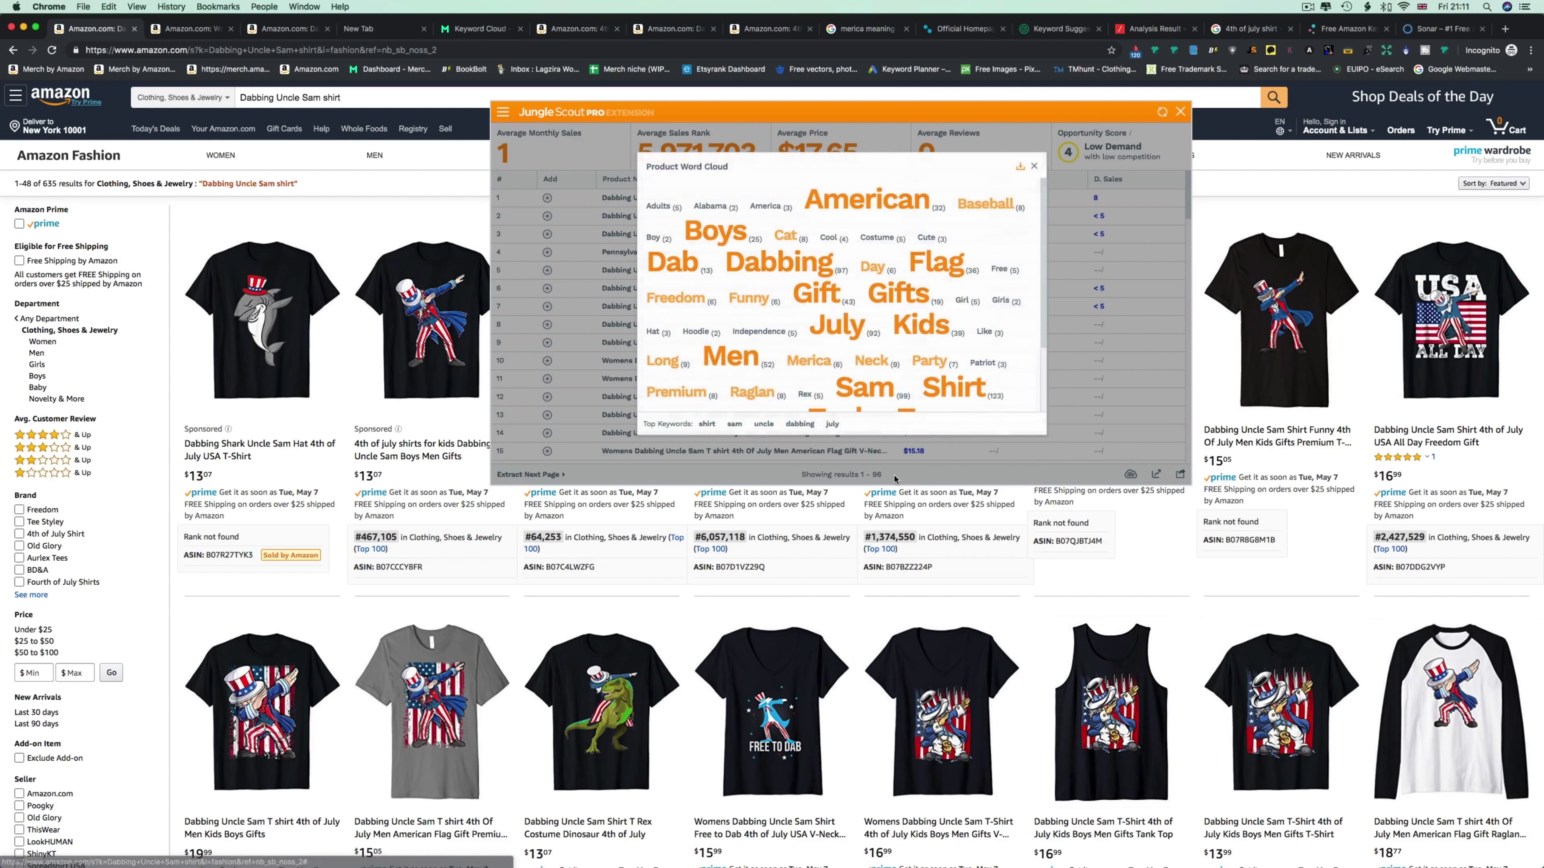
scroll(904, 362, down, 3)
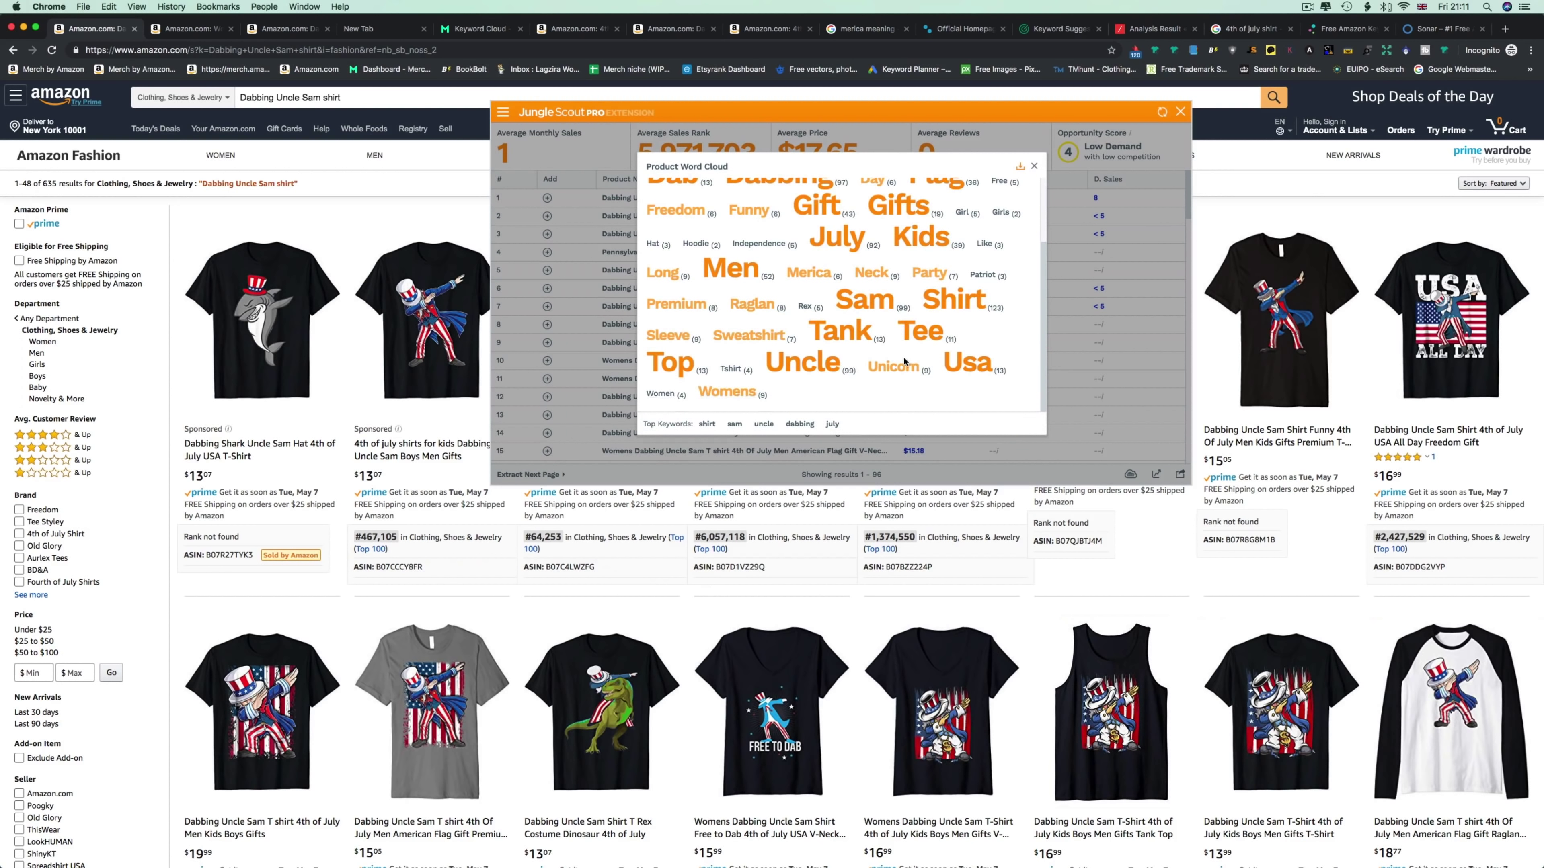
scroll(904, 359, up, 3)
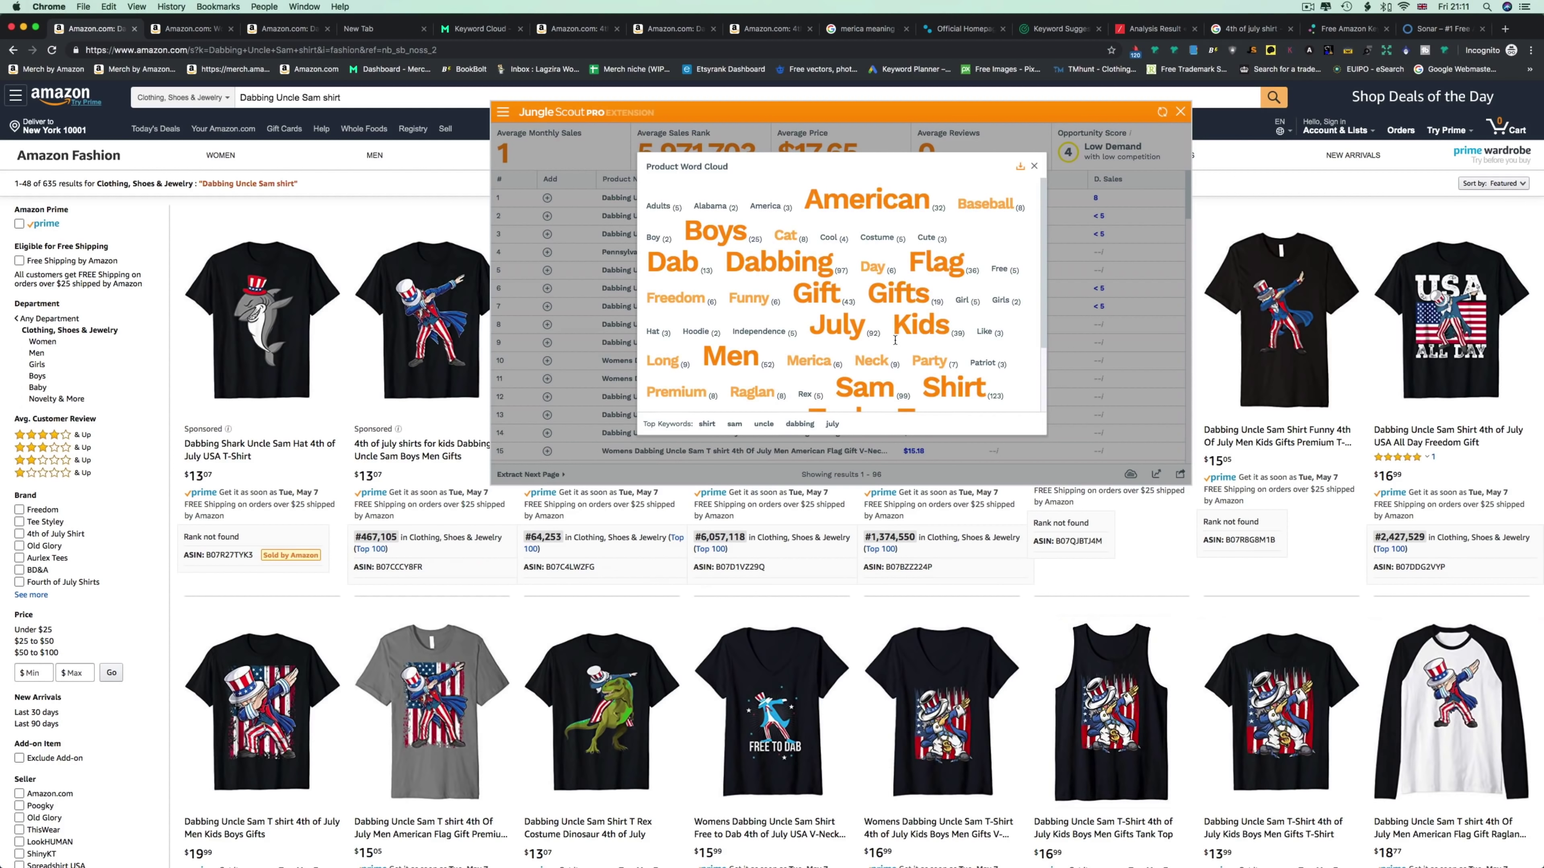
click(1034, 166)
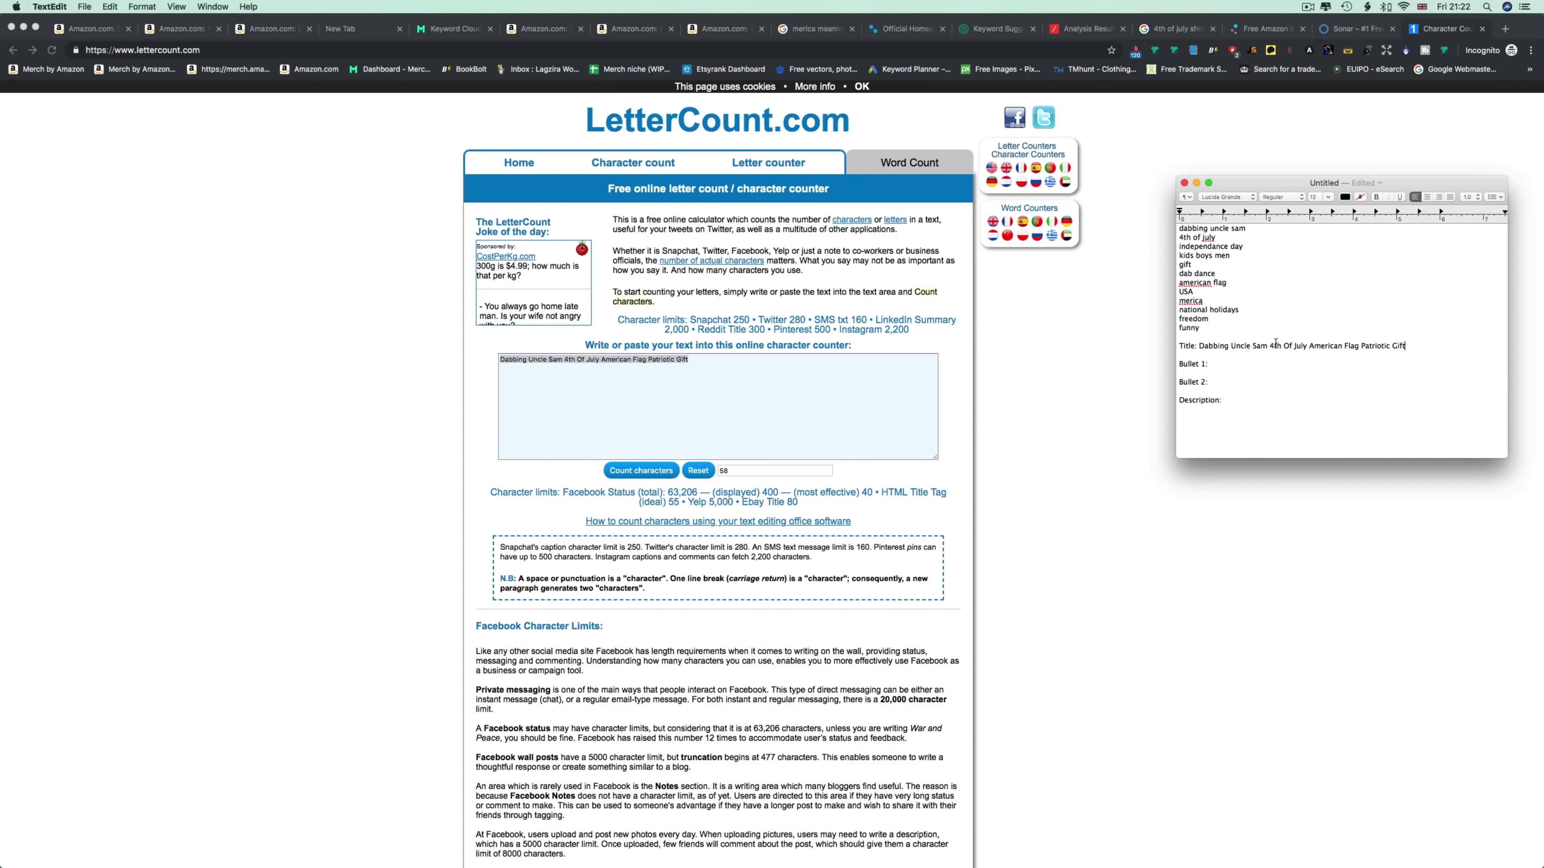
Check the phrases "4th Of July", "American Flag" and "Patriotic Gift" in the TextEdit title, and place the cursor after Bullet 1.
drag(1270, 346, 1310, 346)
drag(1309, 345, 1359, 346)
click(1371, 347)
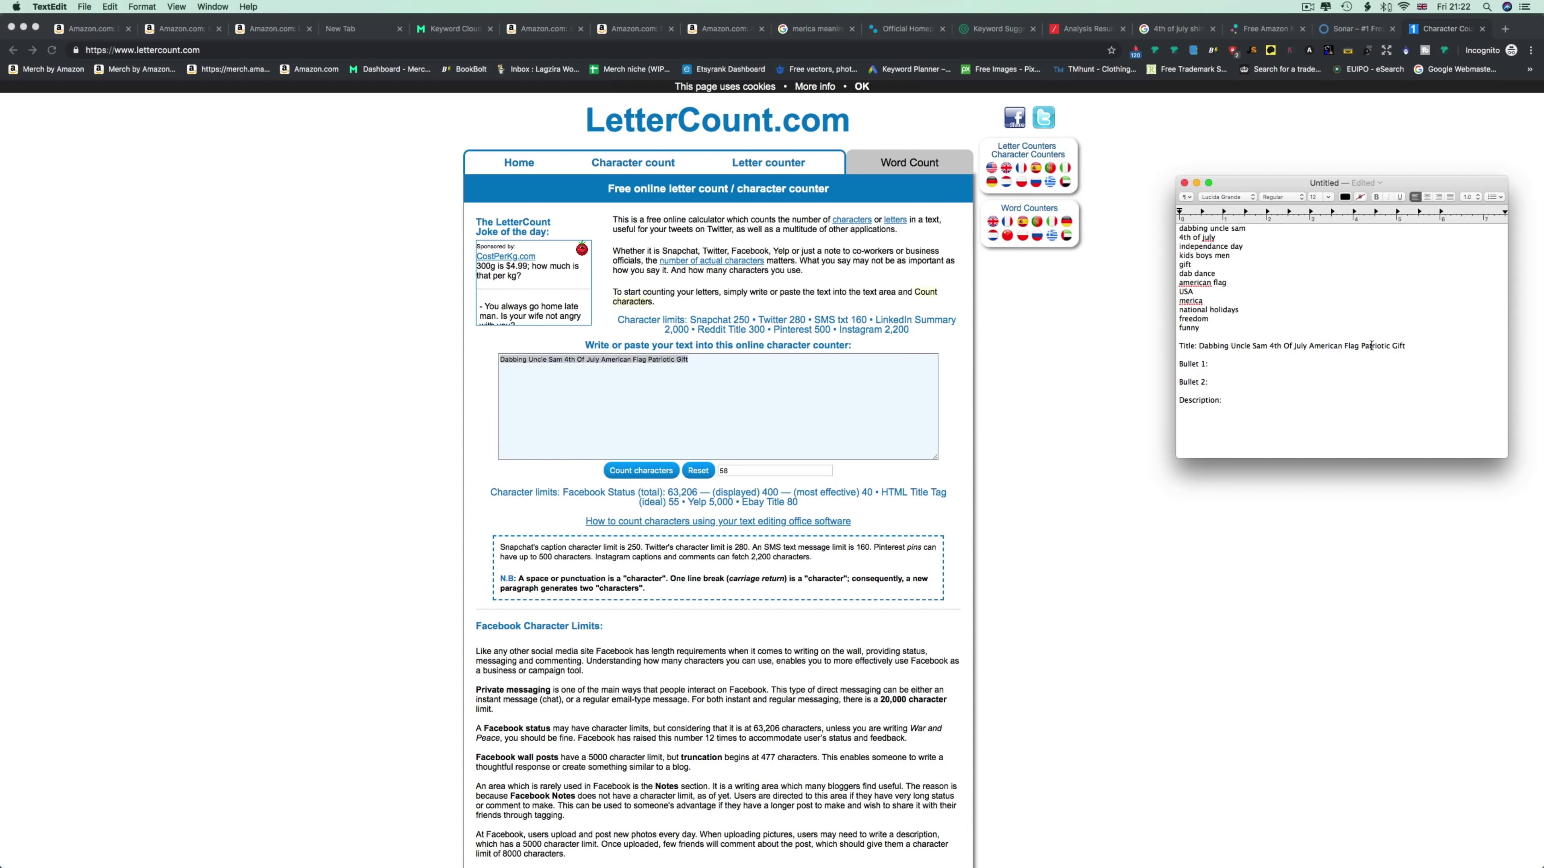
click(1398, 346)
click(1218, 365)
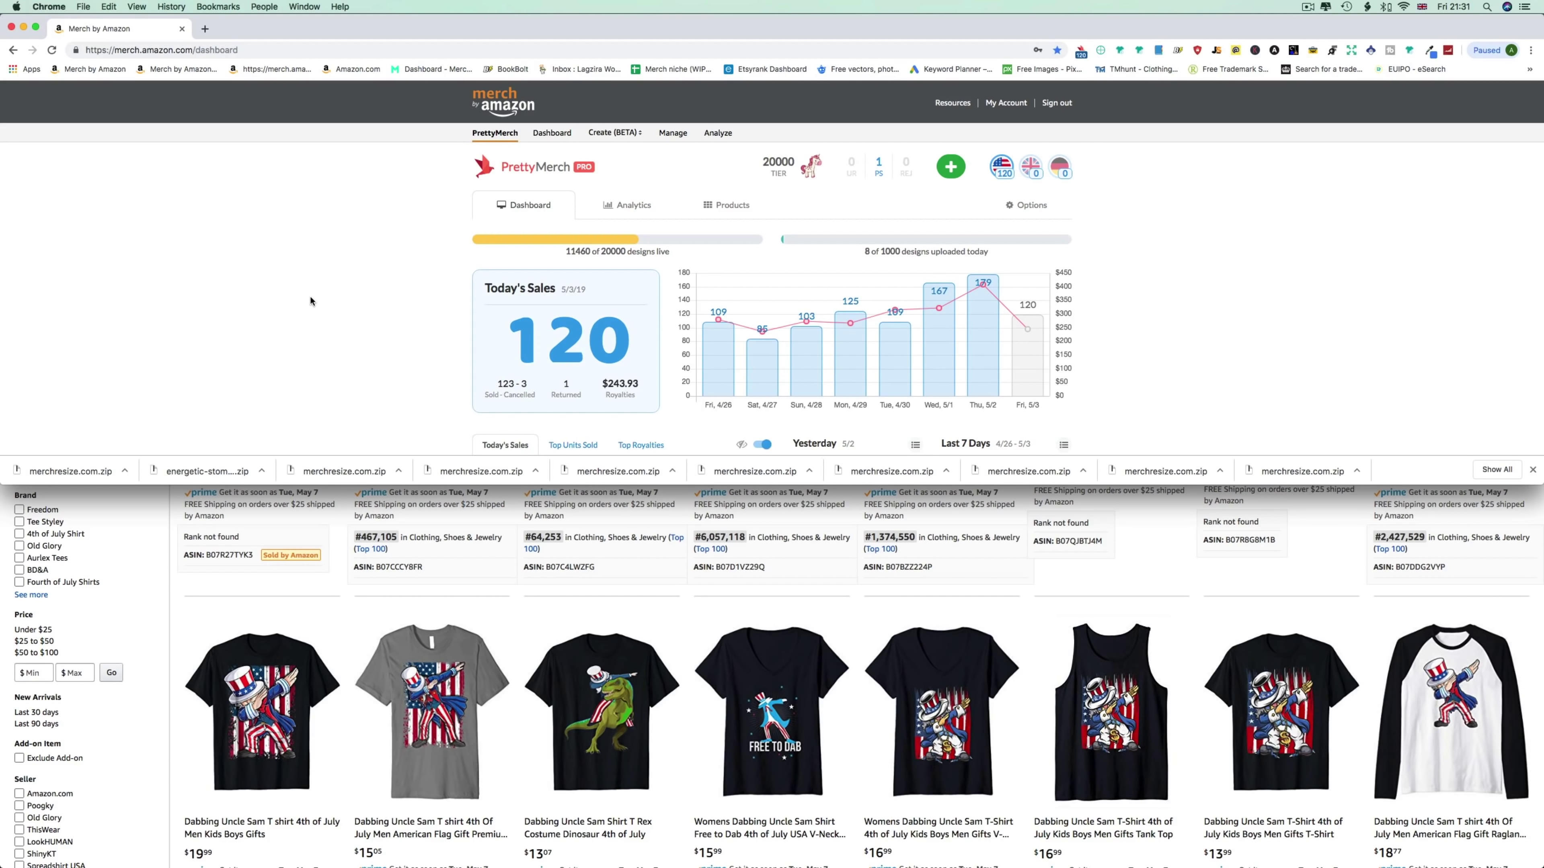
Search Google for "usa time now" in a new browser tab to check the current US time.
click(205, 28)
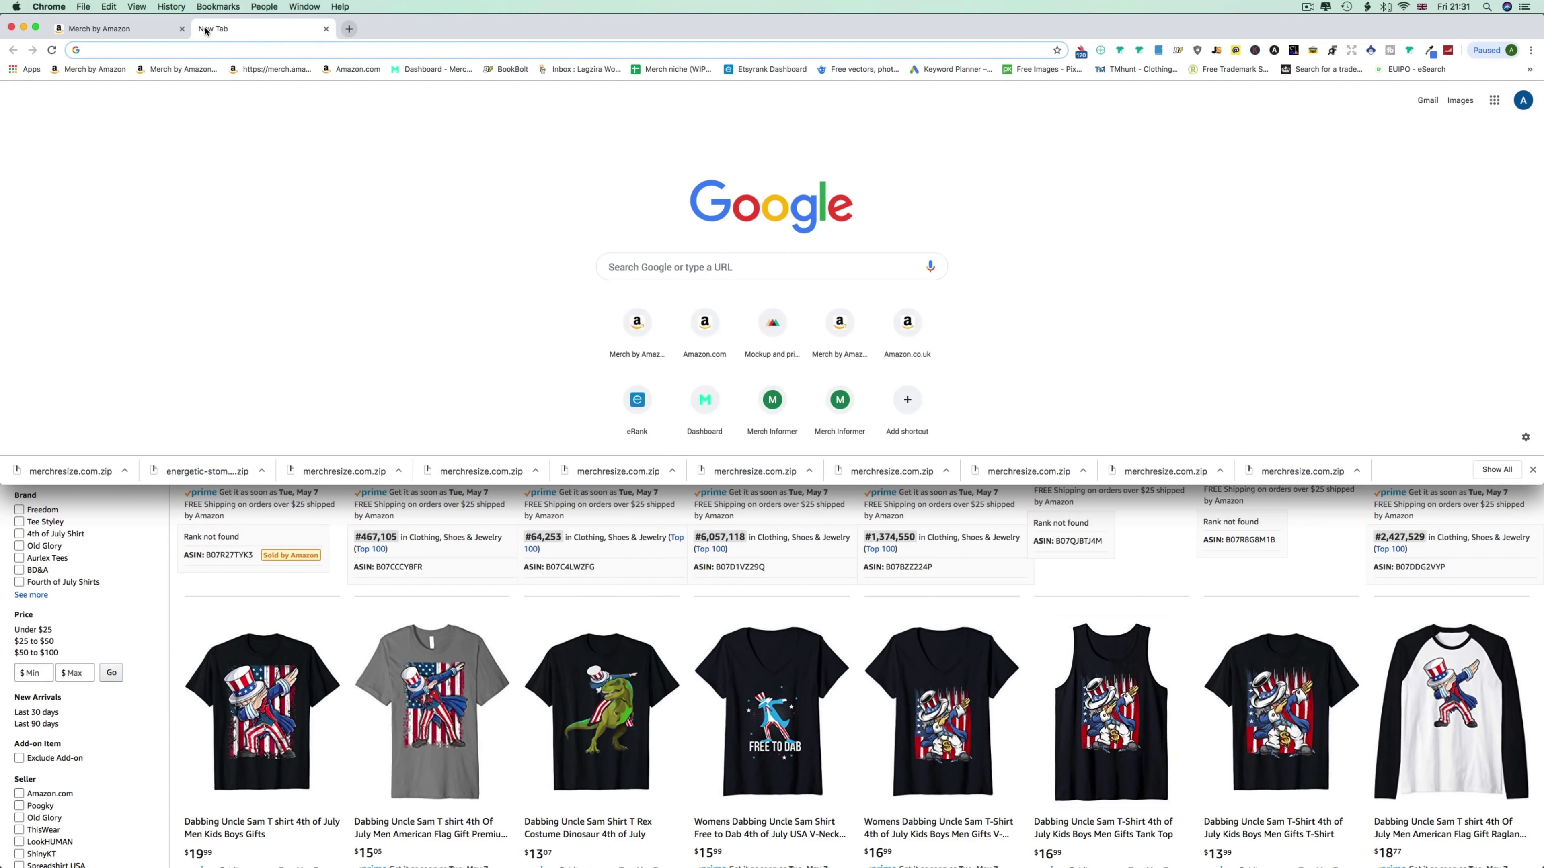
text(usa )
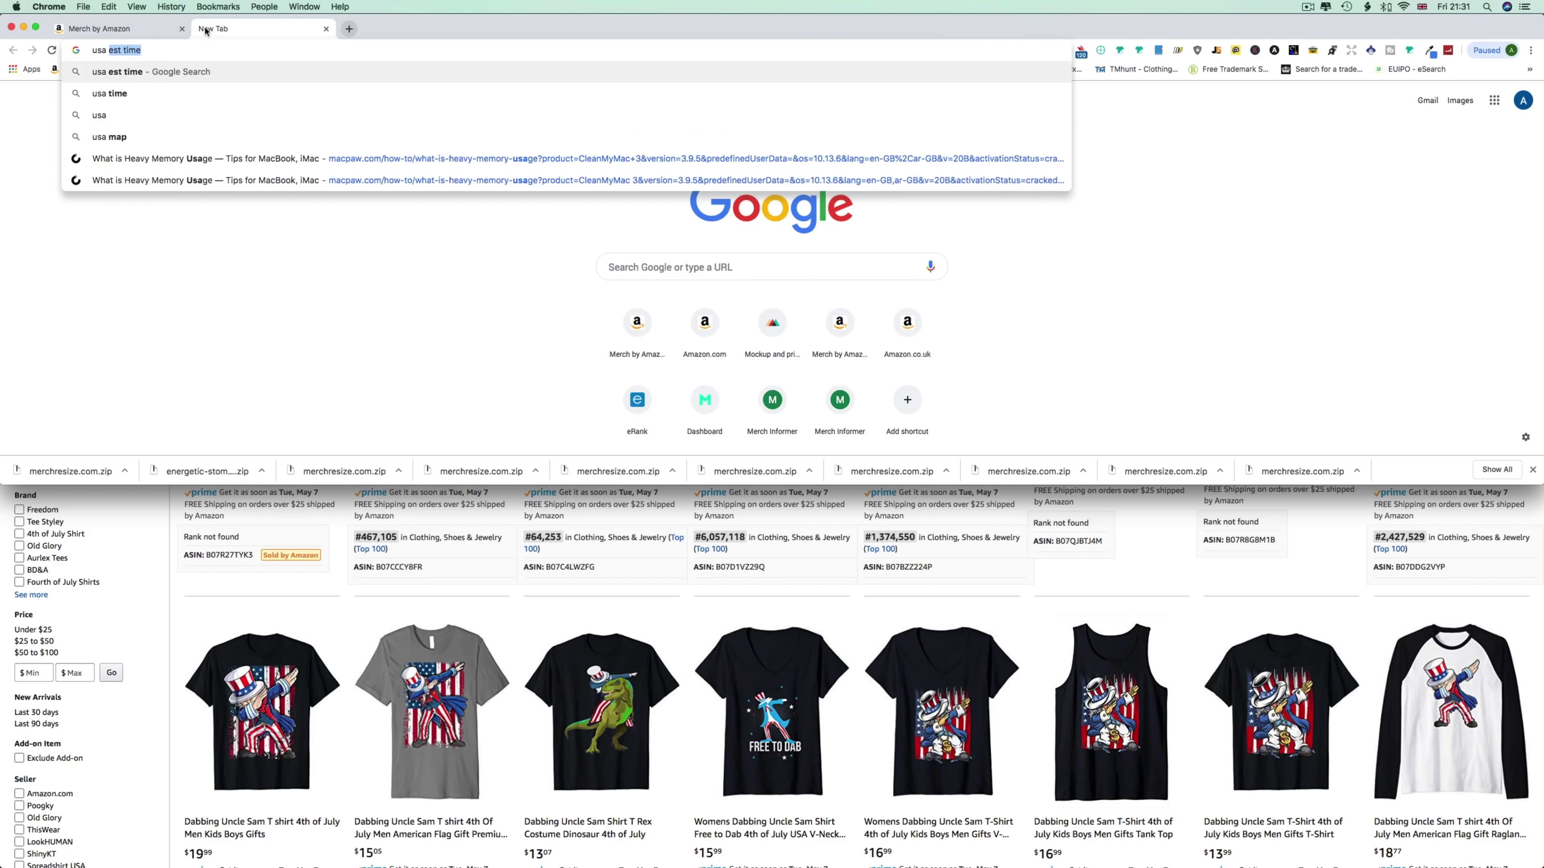
text(time)
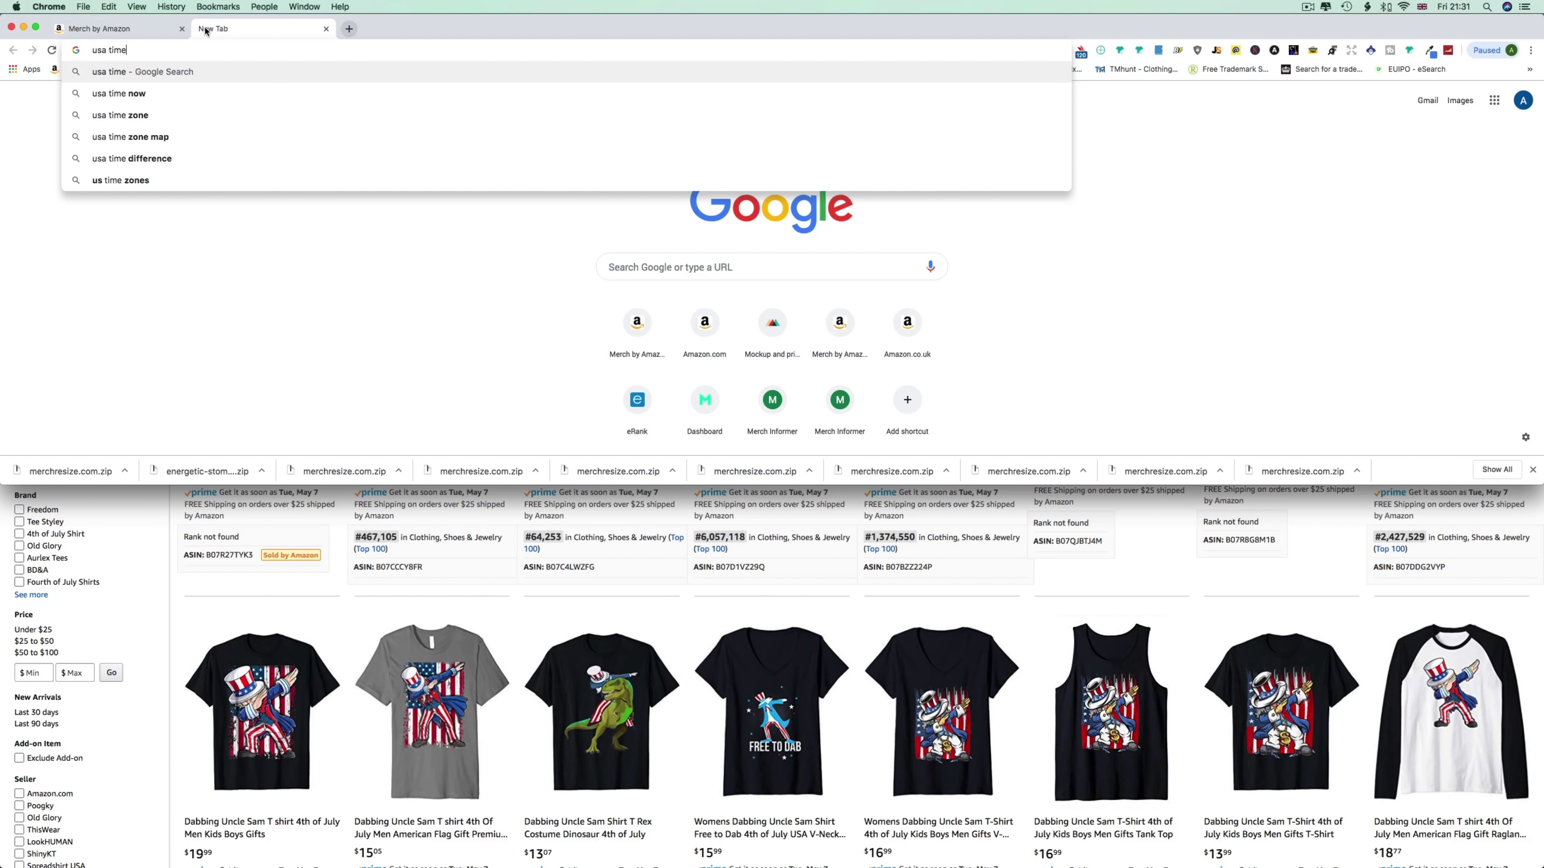
click(189, 93)
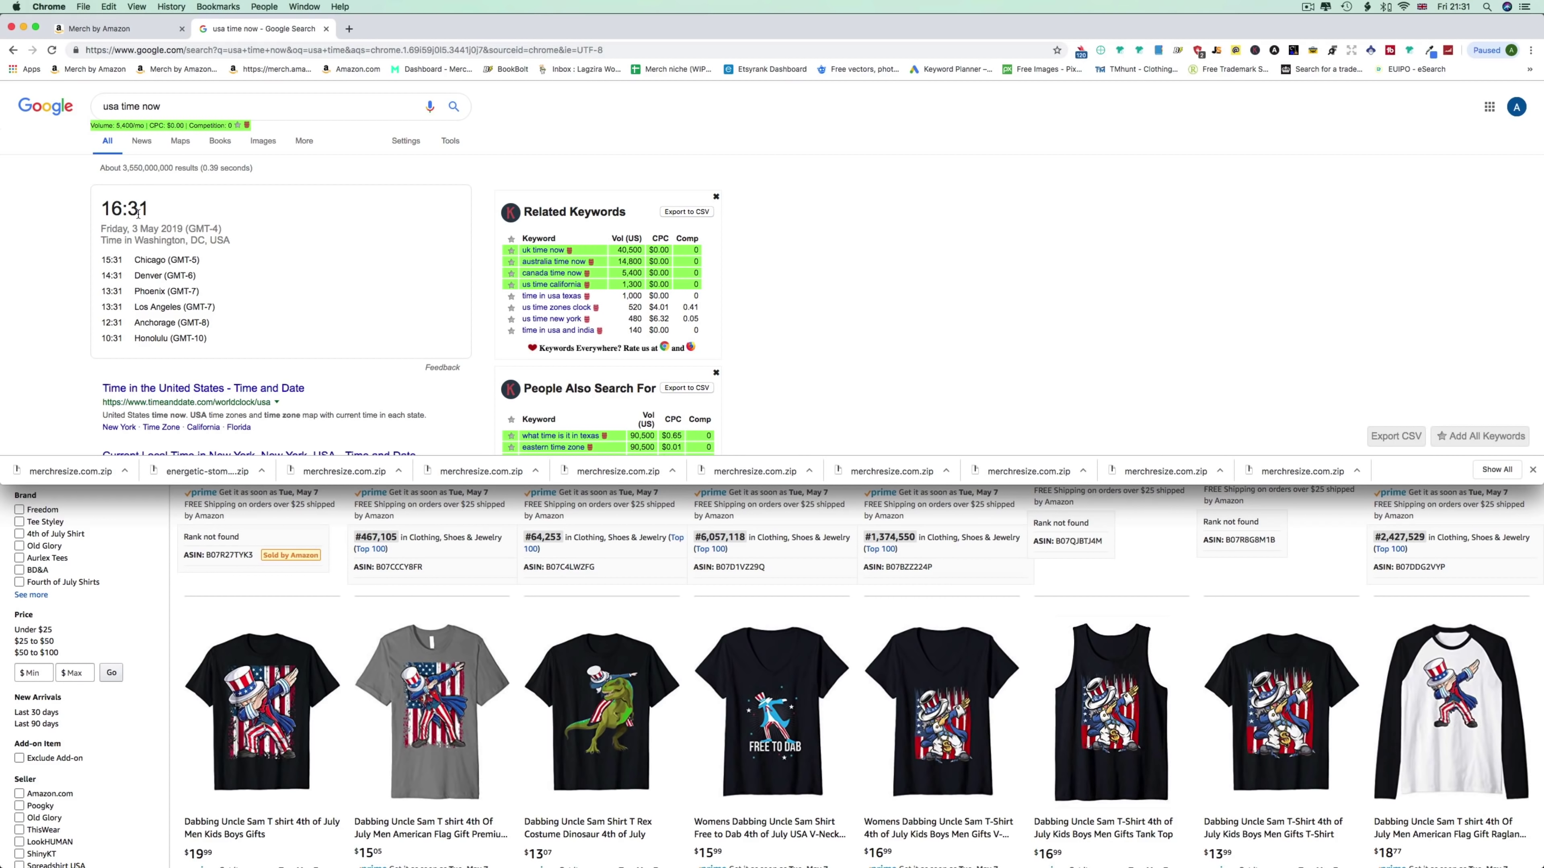
Return to the Merch by Amazon dashboard and check the daily sales chart for the most recent days.
key(super+1)
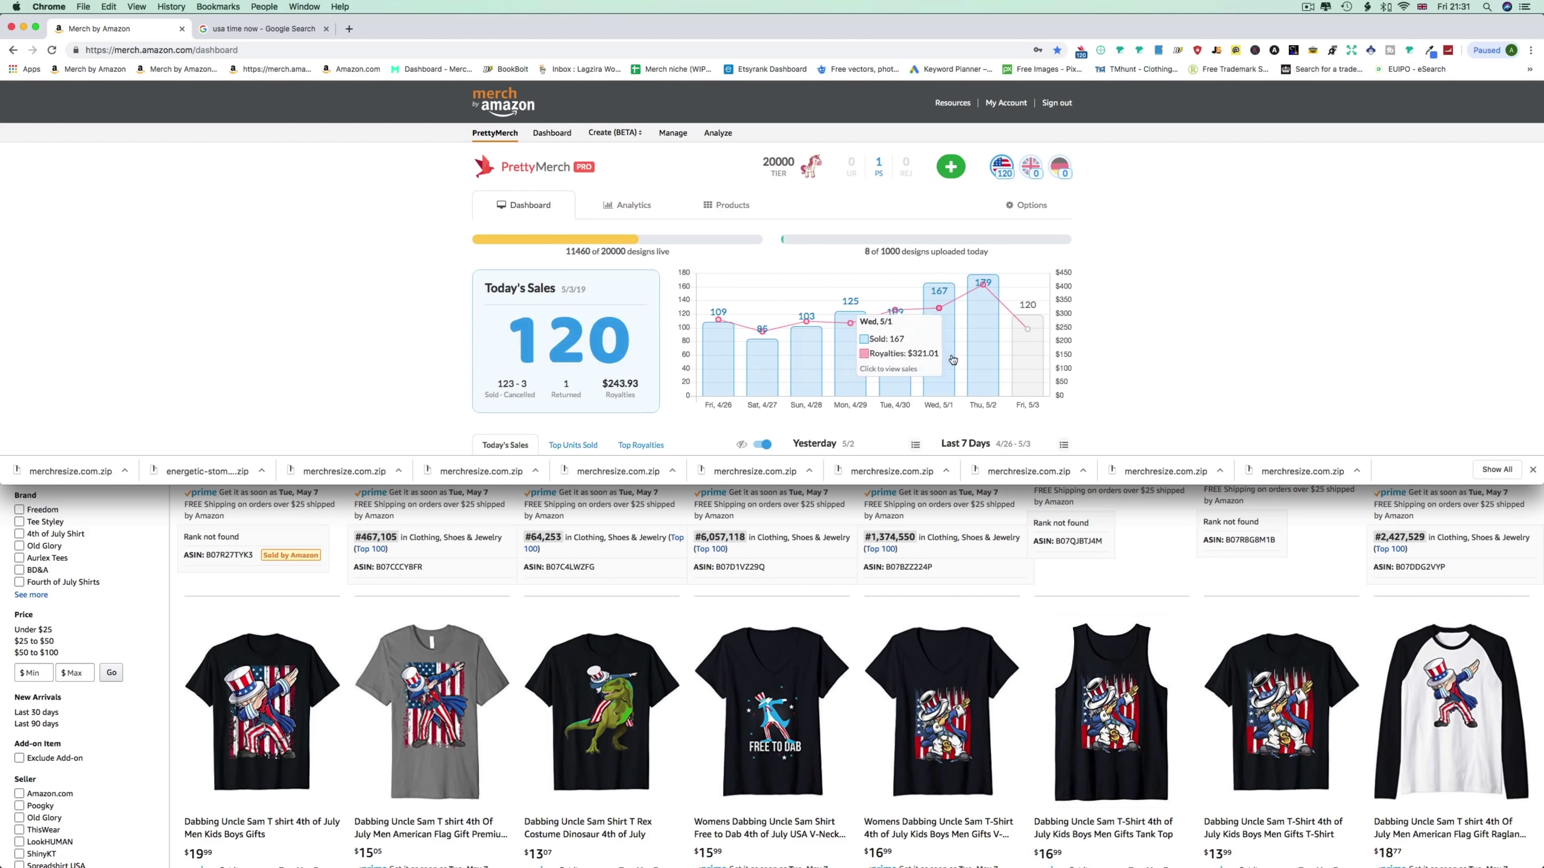
mouse_move(983, 323)
mouse_move(933, 381)
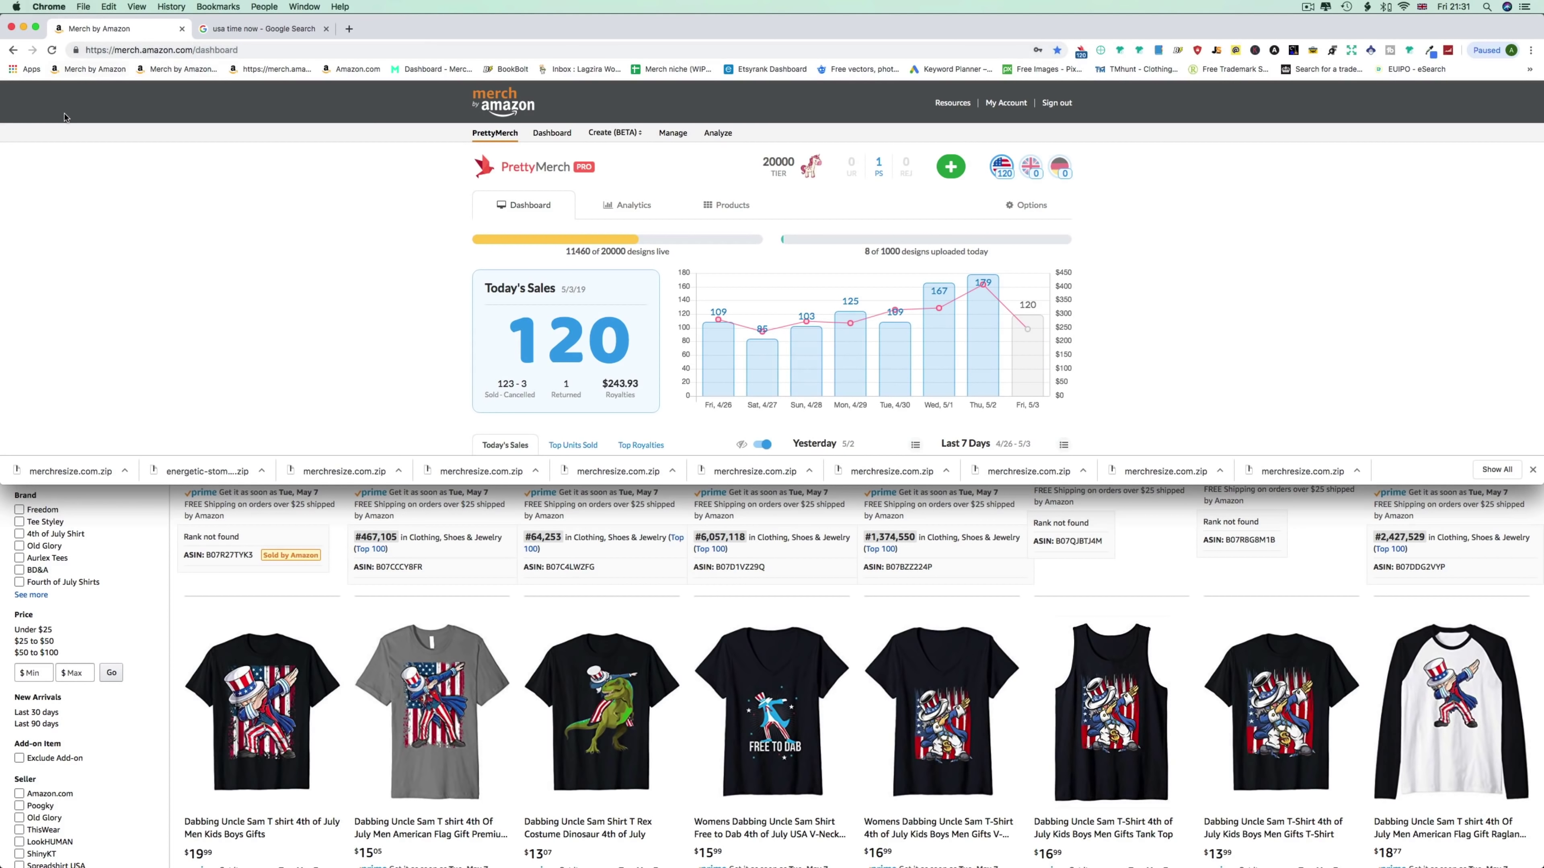
Reload the Merch by Amazon dashboard and check yesterday's sales figure in the PrettyMerch summary.
click(52, 51)
click(757, 445)
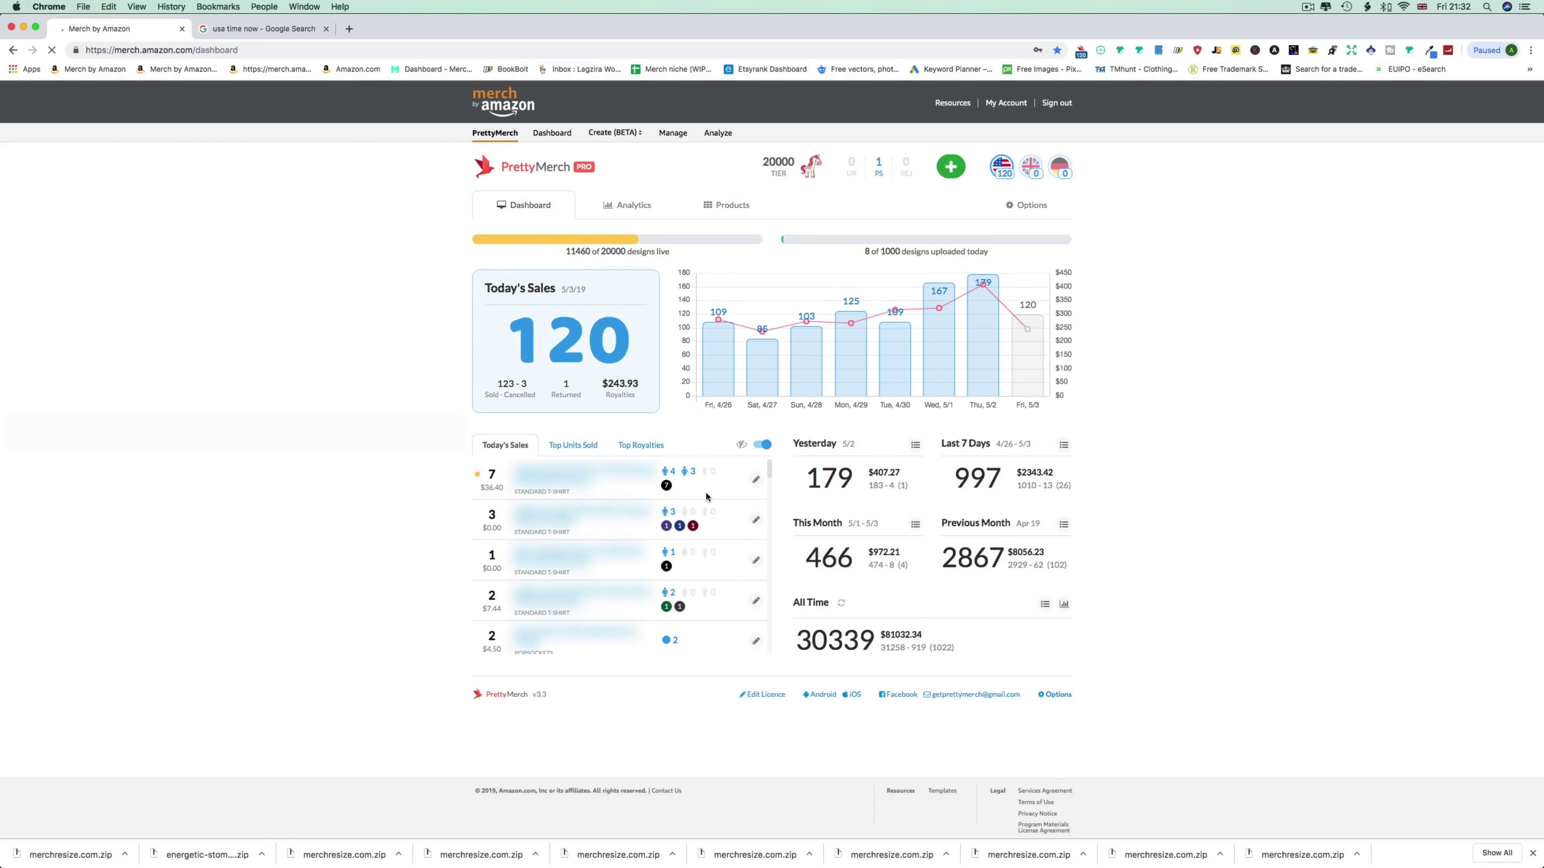
double_click(819, 479)
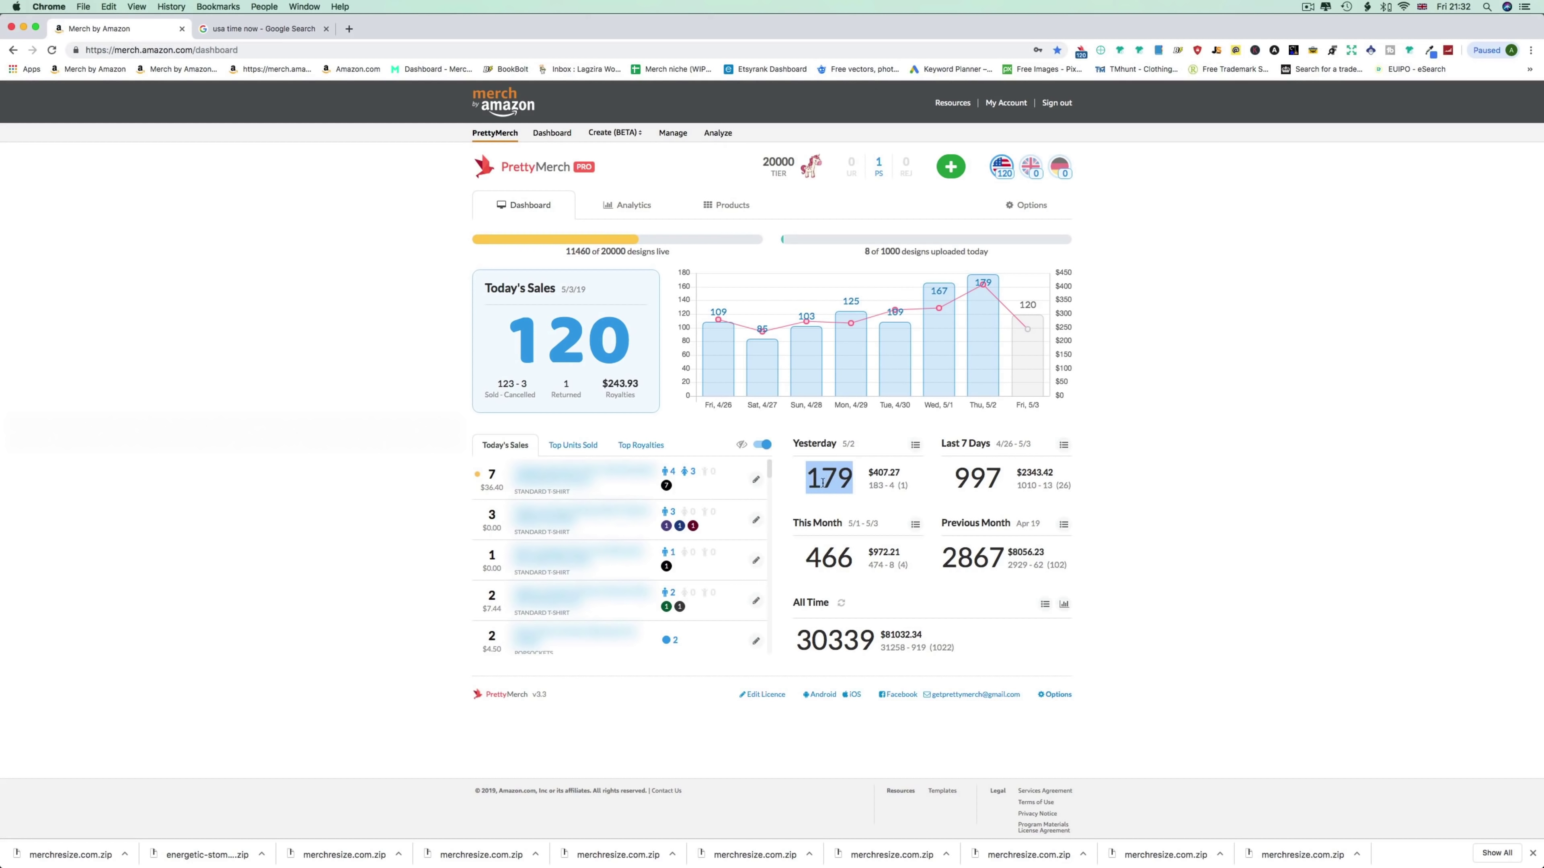
click(786, 482)
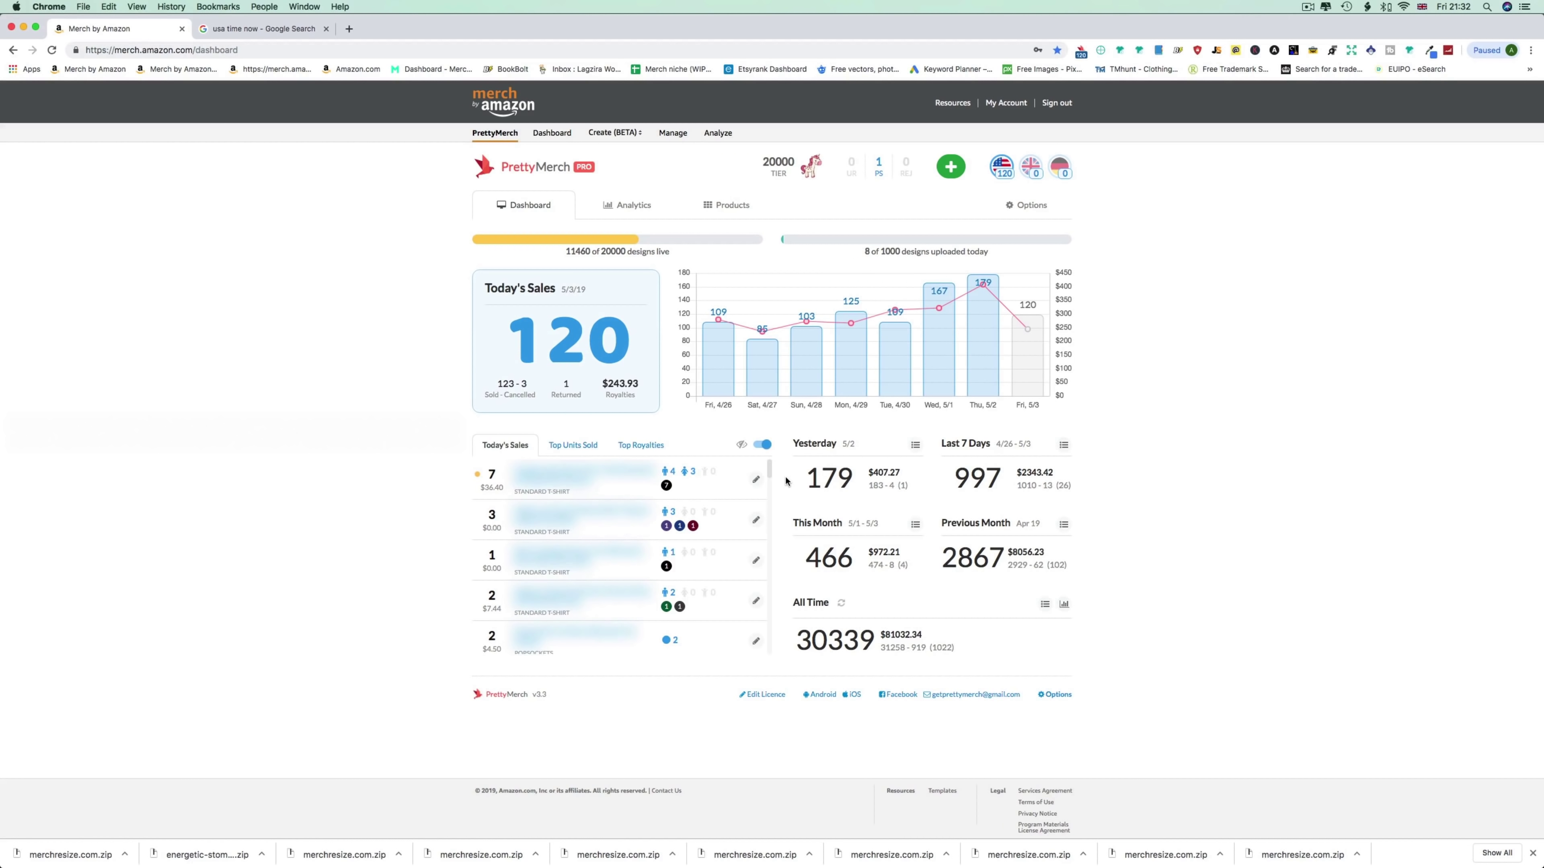